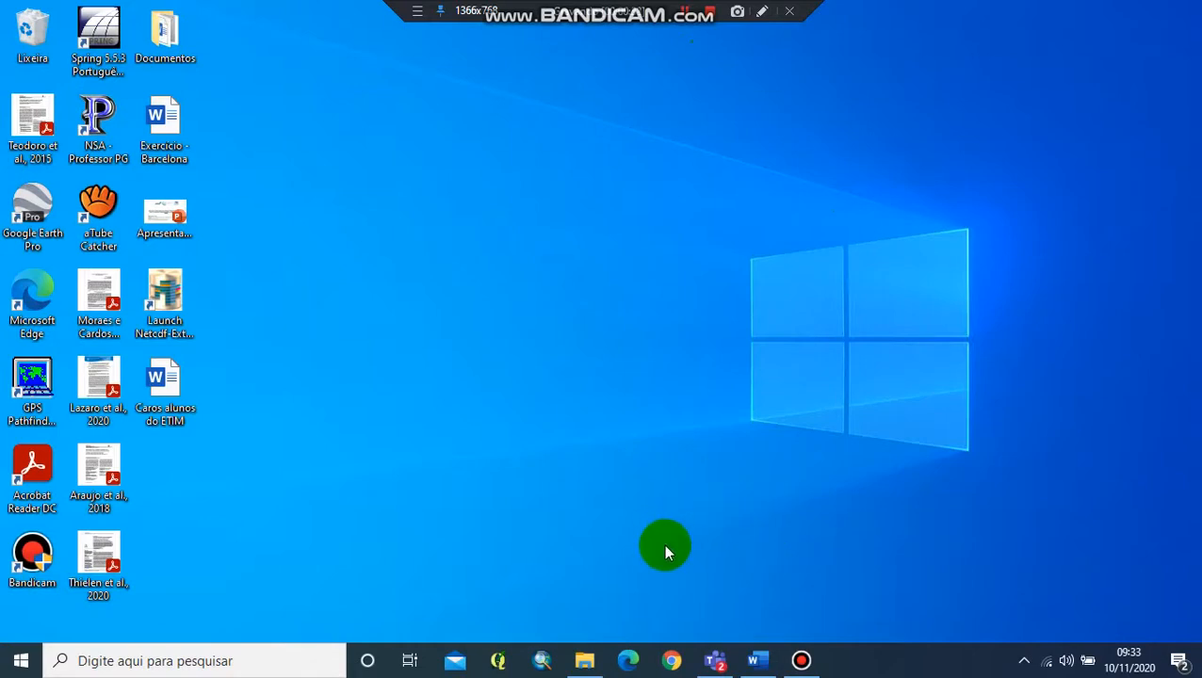
pyautogui.click(658, 669)
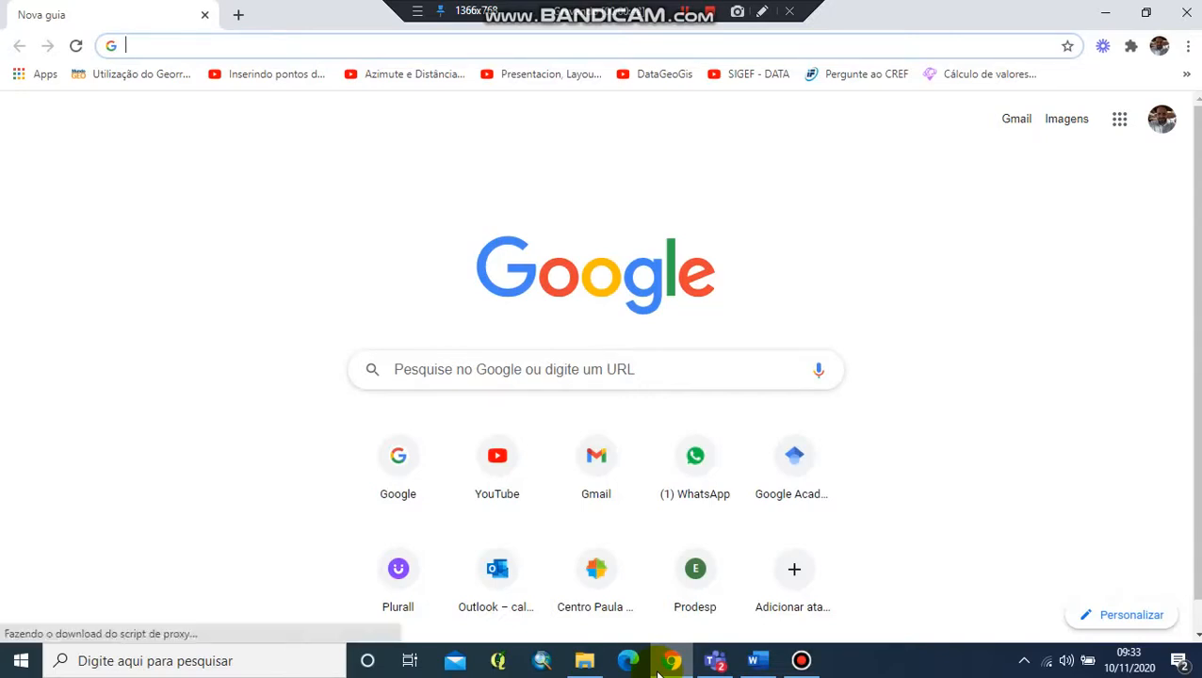
pyautogui.write('ww')
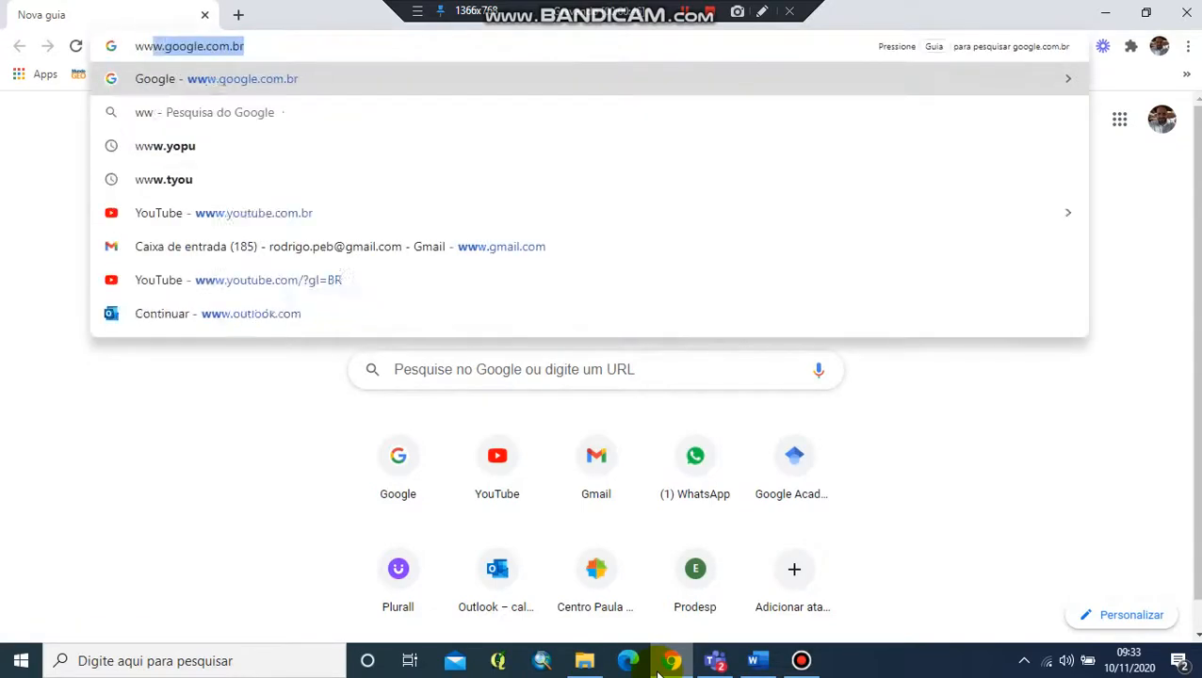
pyautogui.write('w.goo')
pyautogui.press('Return')
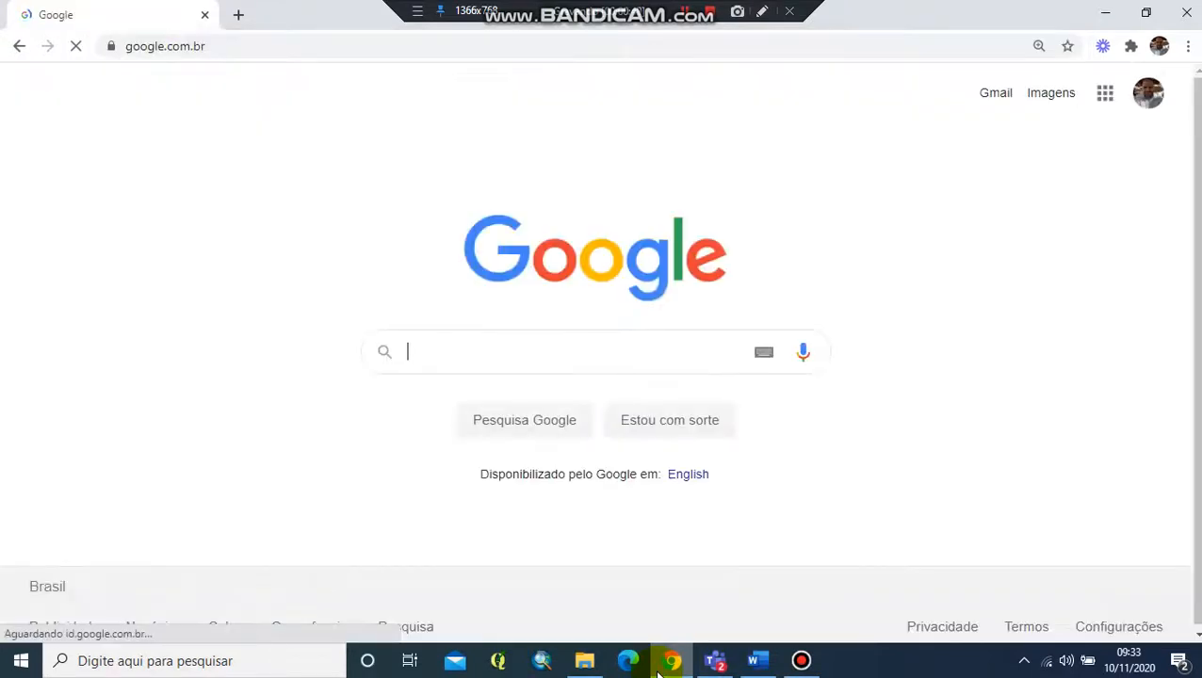
# Search Google for "site earth explorer" and open the EarthExplorer site at earthexplorer.usgs.gov.
pyautogui.write('si')
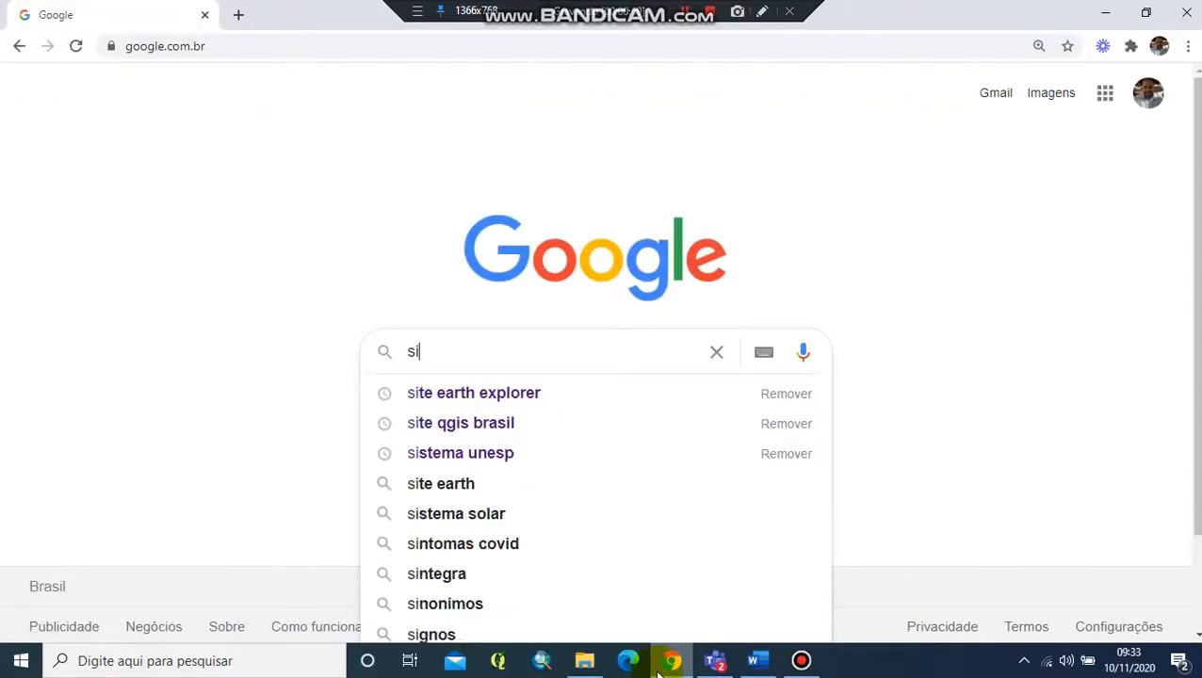
pyautogui.write('te earth')
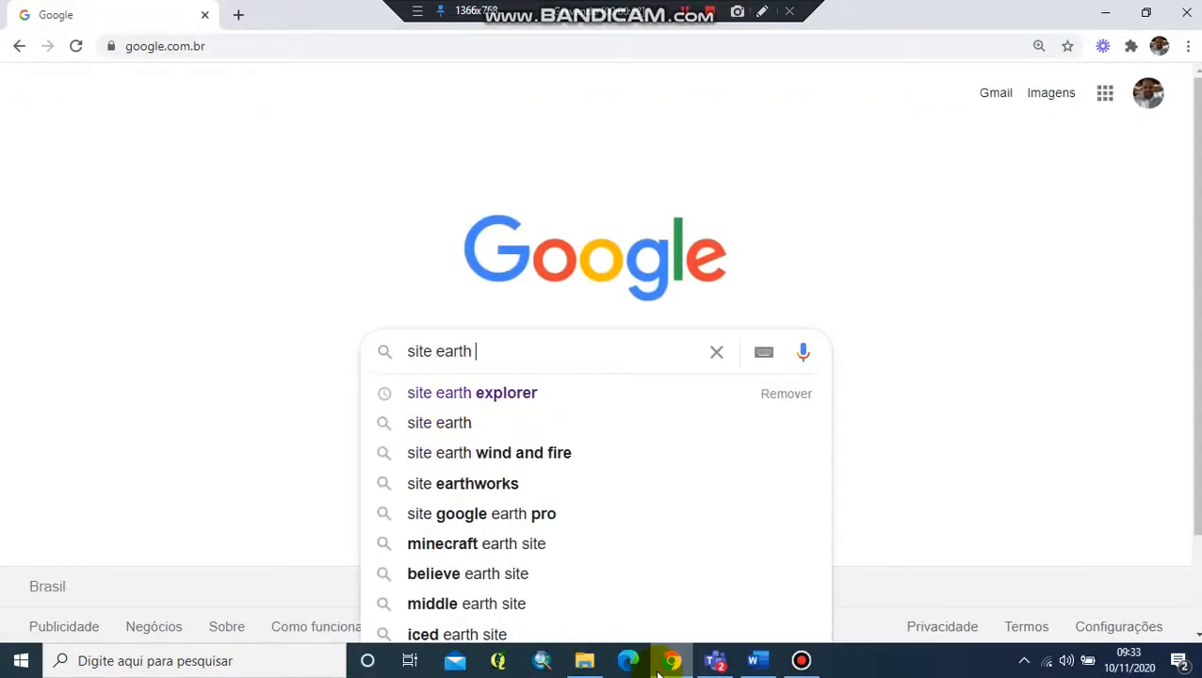
pyautogui.press('Down')
pyautogui.press('Return')
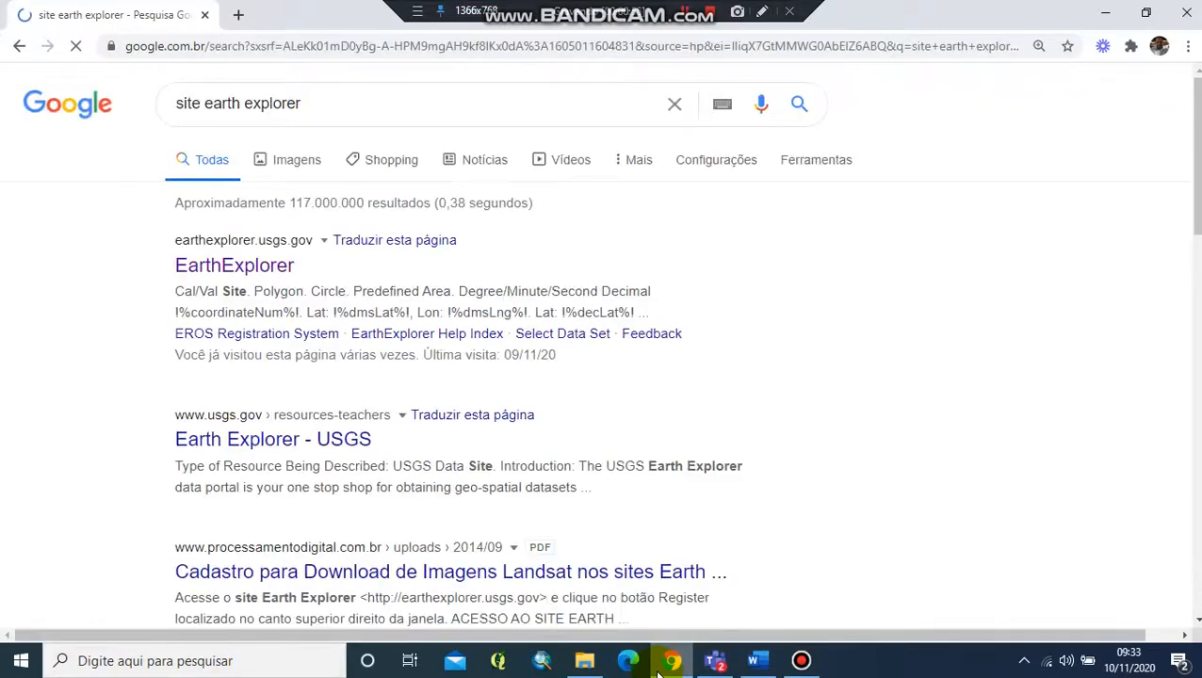
pyautogui.click(232, 255)
pyautogui.click(264, 266)
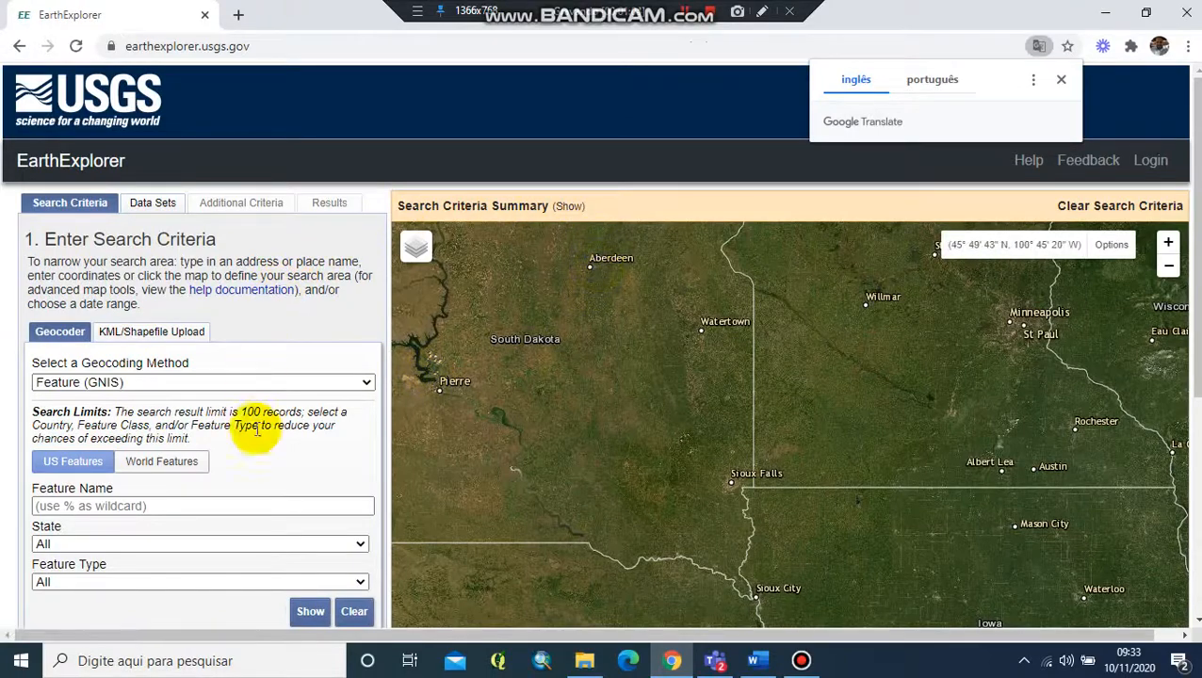
# Examine the United States area of the map and the sections of the search criteria form.
pyautogui.scroll(-1, 606, 372)
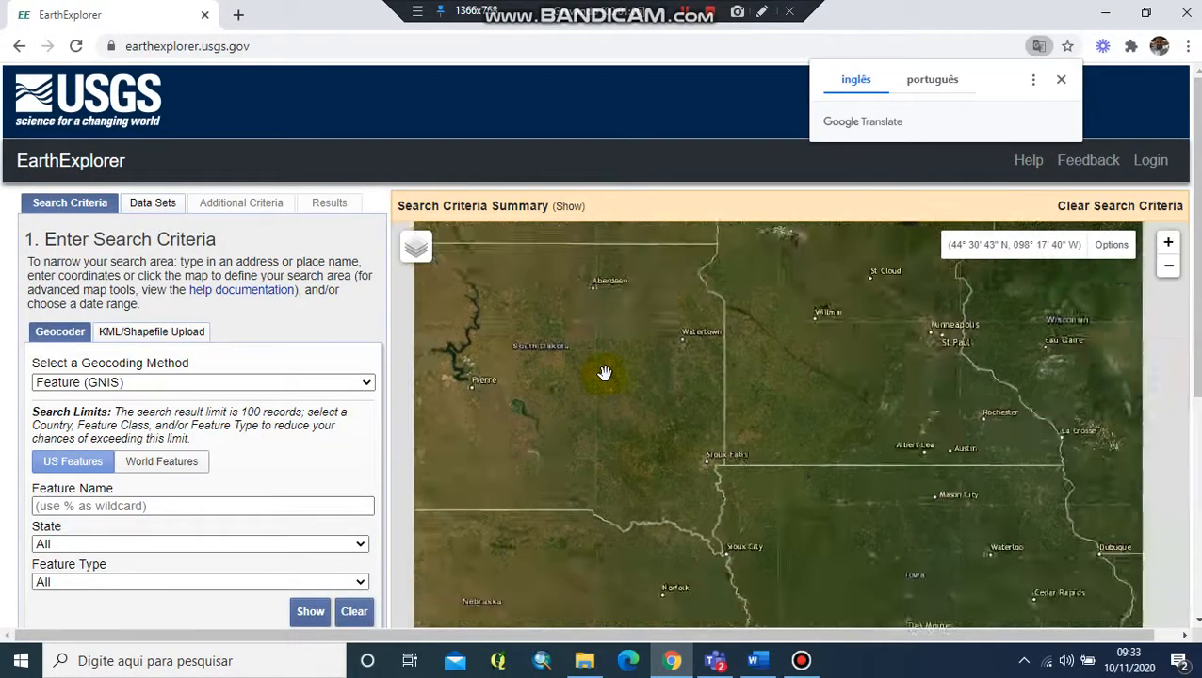
pyautogui.scroll(-1, 697, 391)
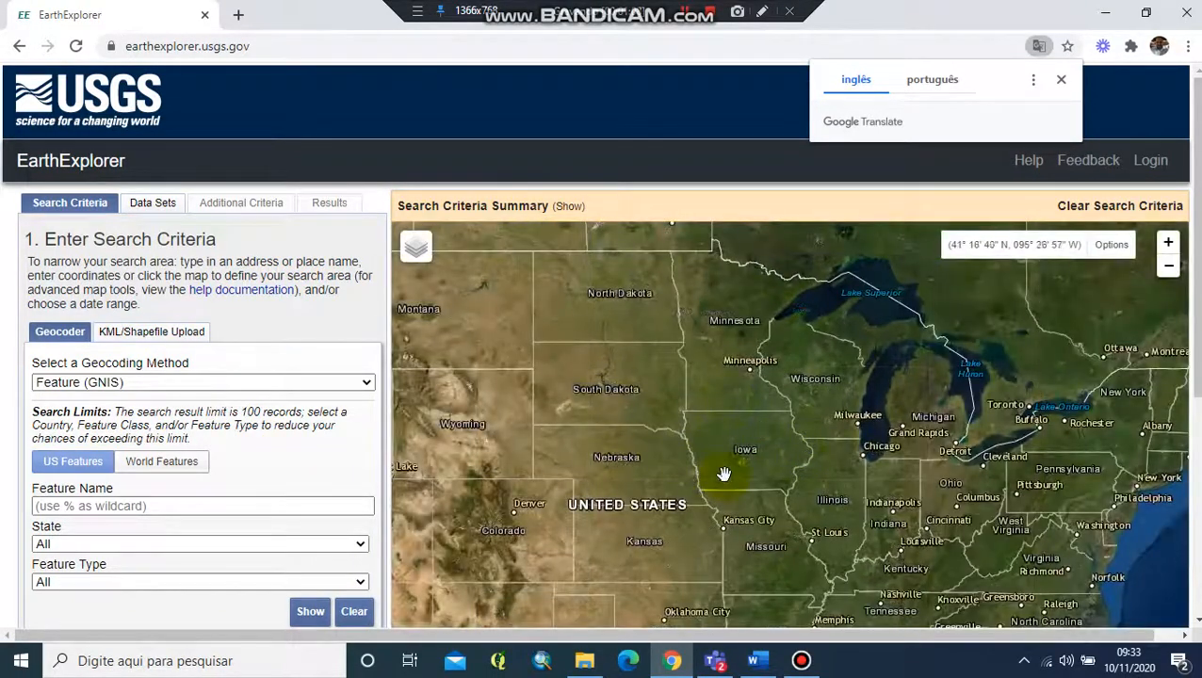
pyautogui.moveTo(722, 475); pyautogui.dragTo(608, 347)
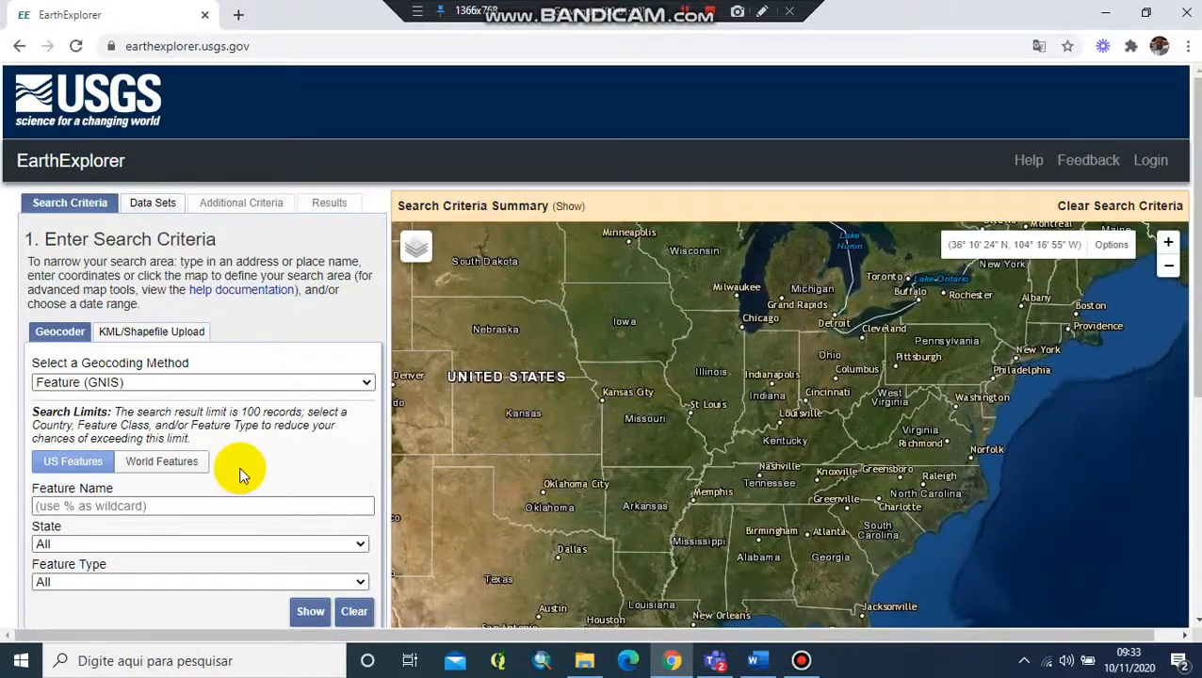
pyautogui.scroll(-3, 241, 471)
pyautogui.scroll(1, 800, 374)
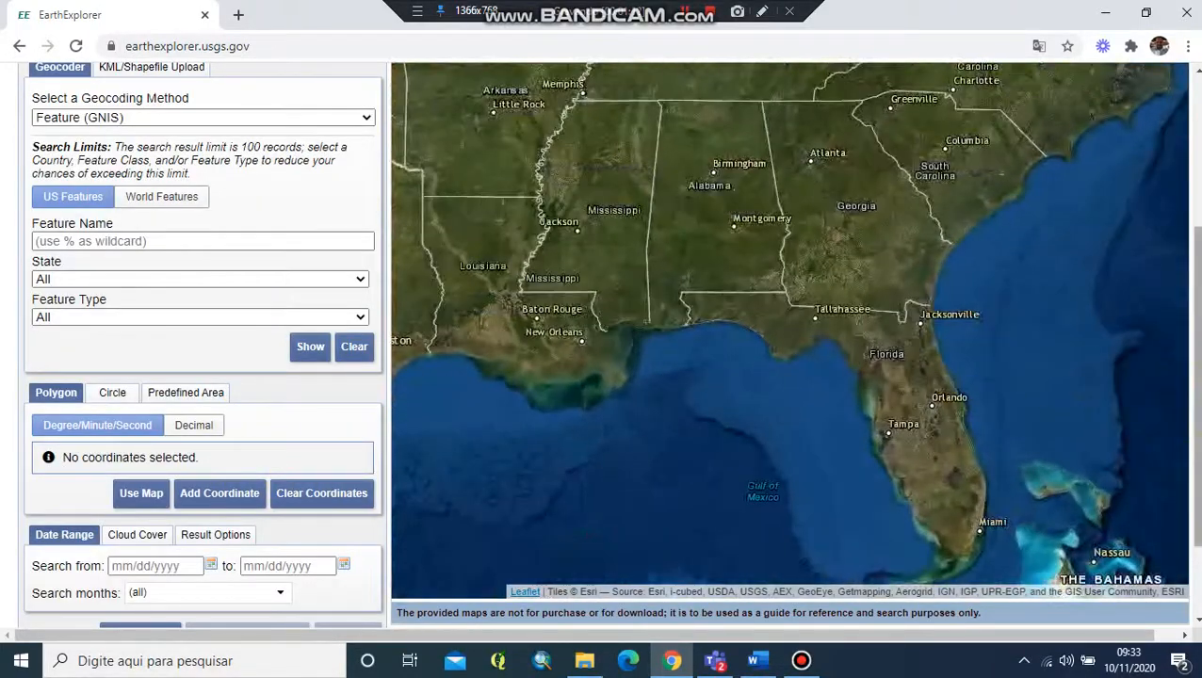
pyautogui.scroll(1, 1194, 381)
pyautogui.scroll(3, 1194, 381)
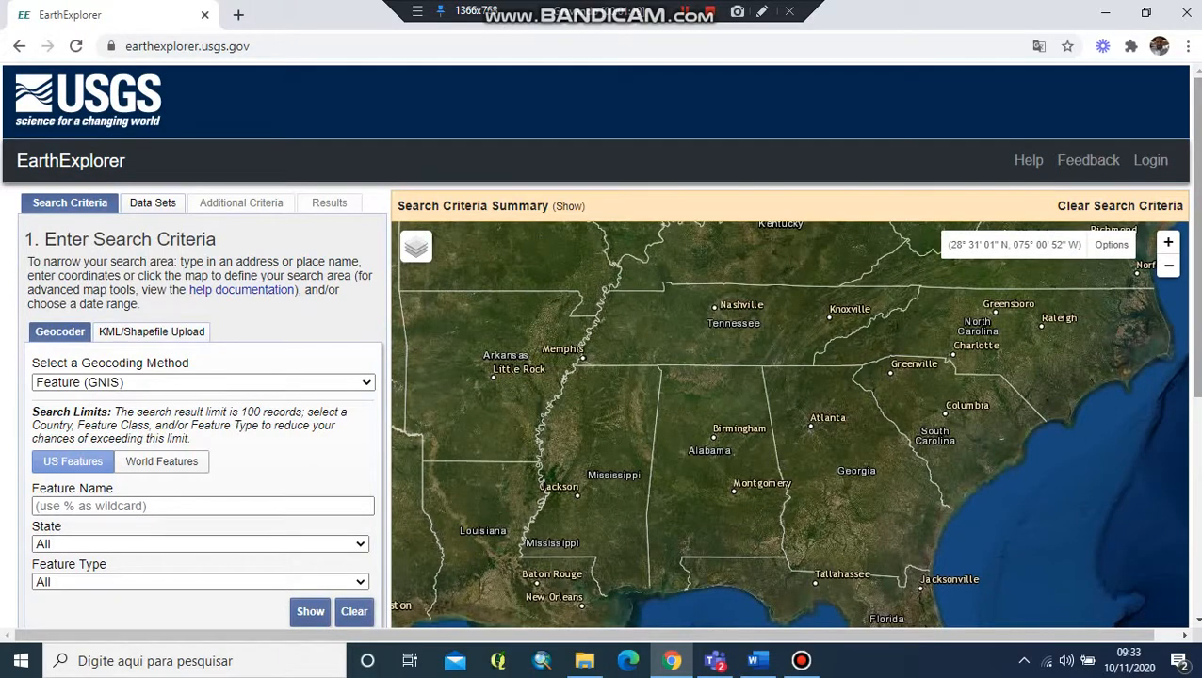
# Open the EarthExplorer login page and translate it into Portuguese.
pyautogui.click(1151, 162)
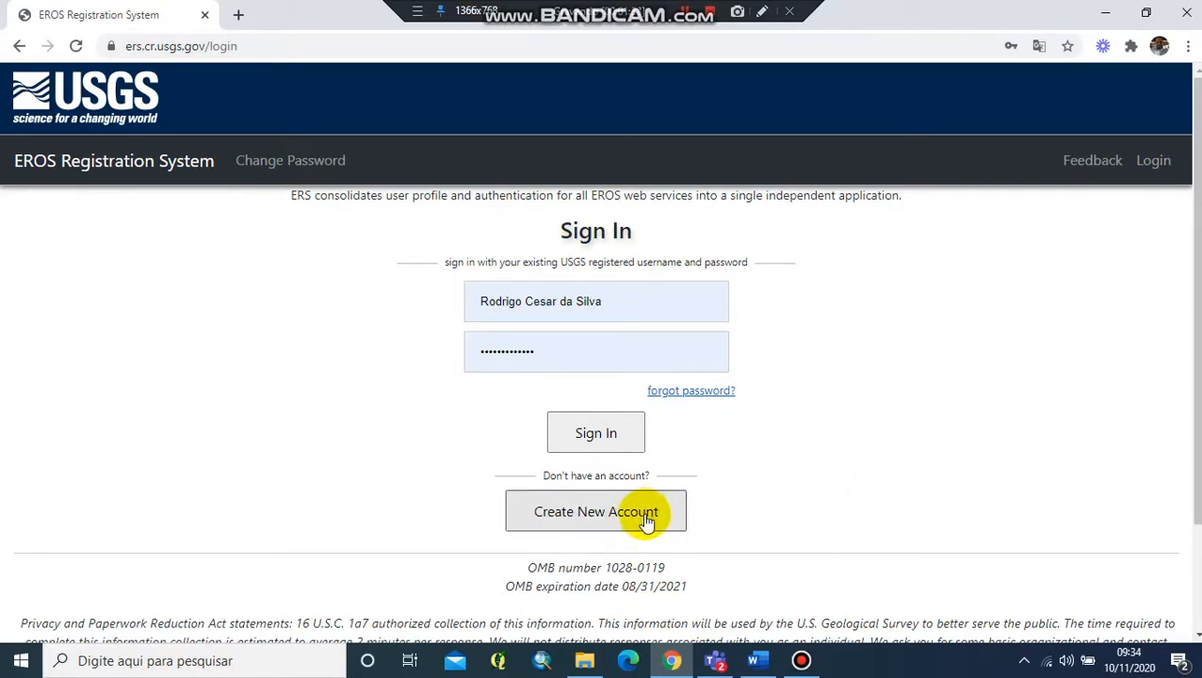
pyautogui.click(1040, 47)
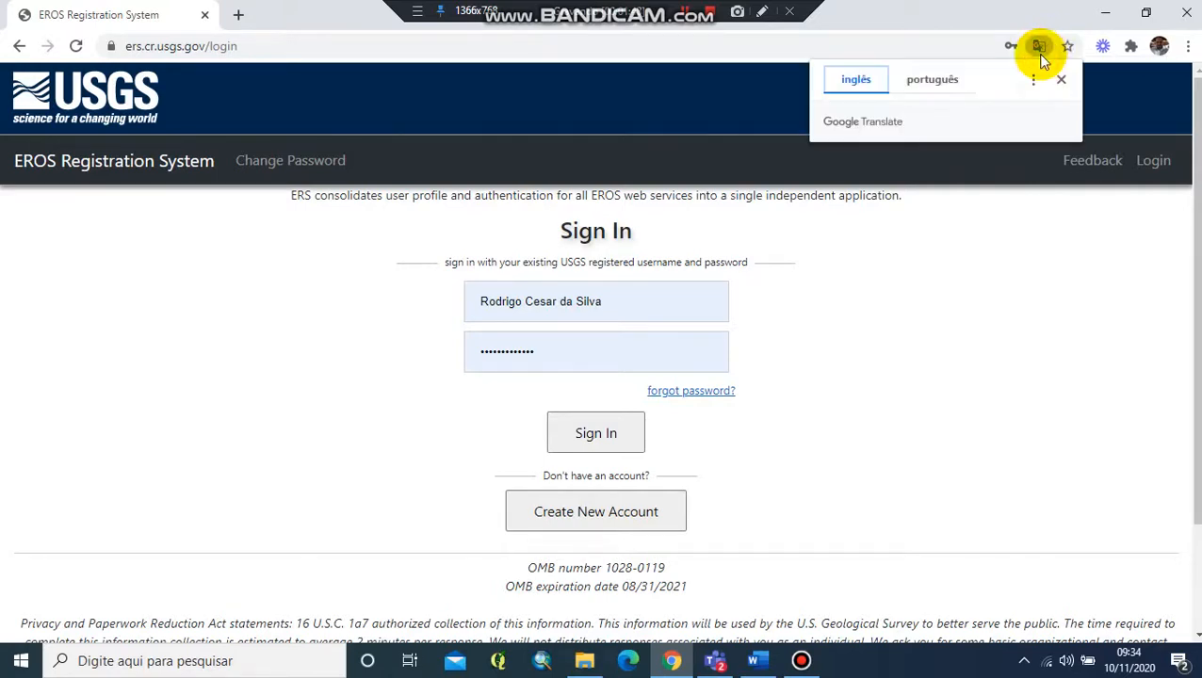
pyautogui.click(920, 82)
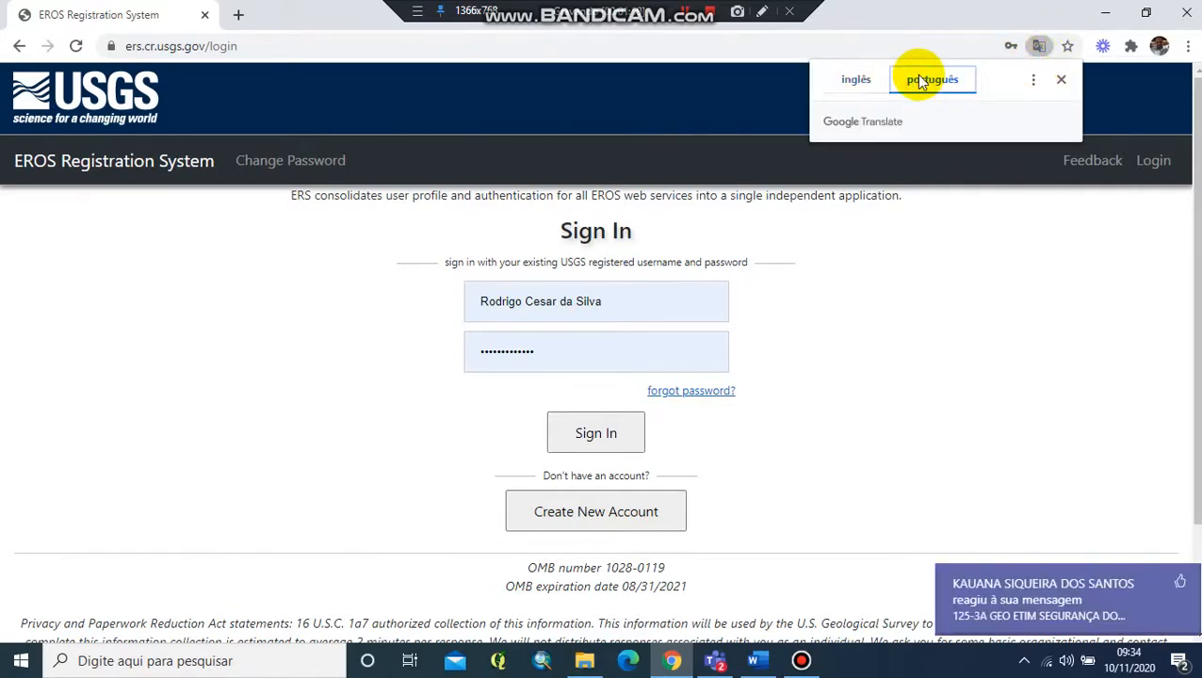
# Open the new account registration form and review its fields and the username and password requirements.
pyautogui.click(620, 509)
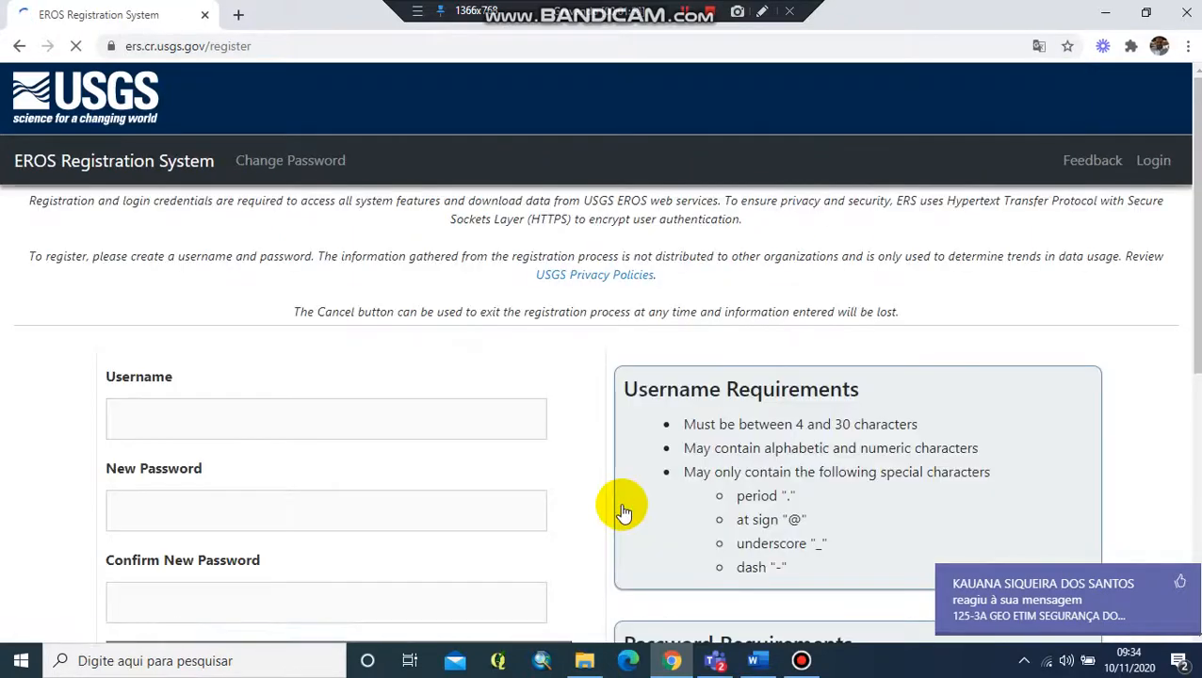
pyautogui.scroll(-2, 353, 396)
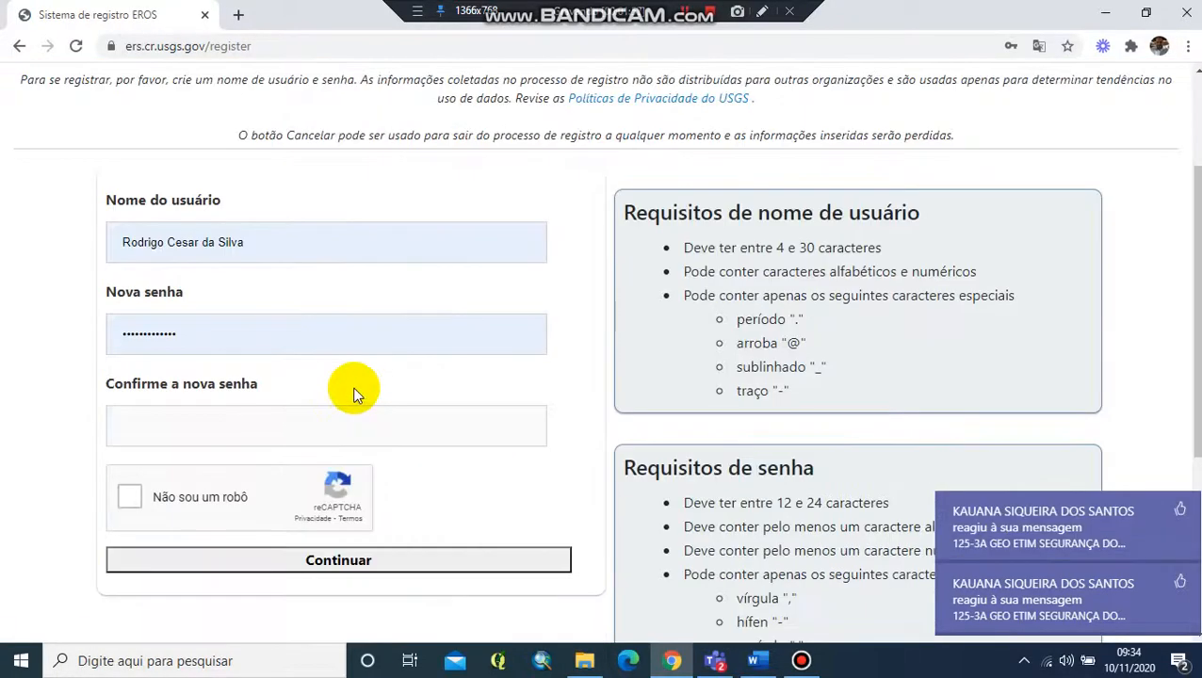
pyautogui.scroll(-3, 316, 438)
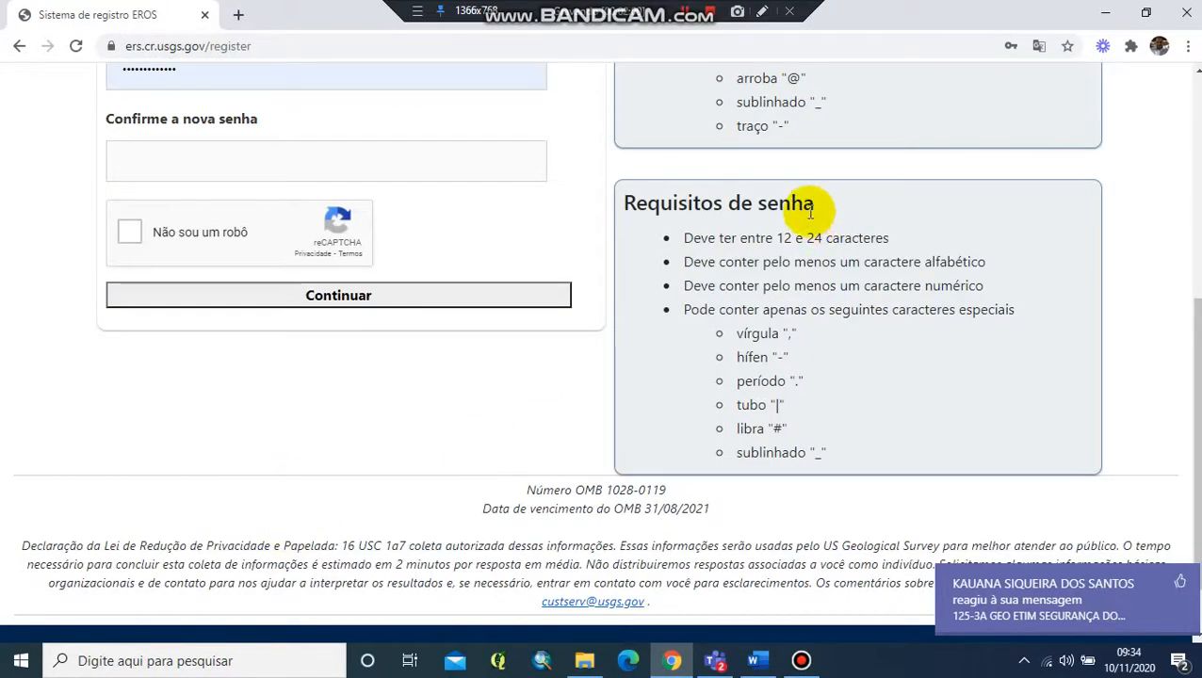
pyautogui.scroll(3, 801, 353)
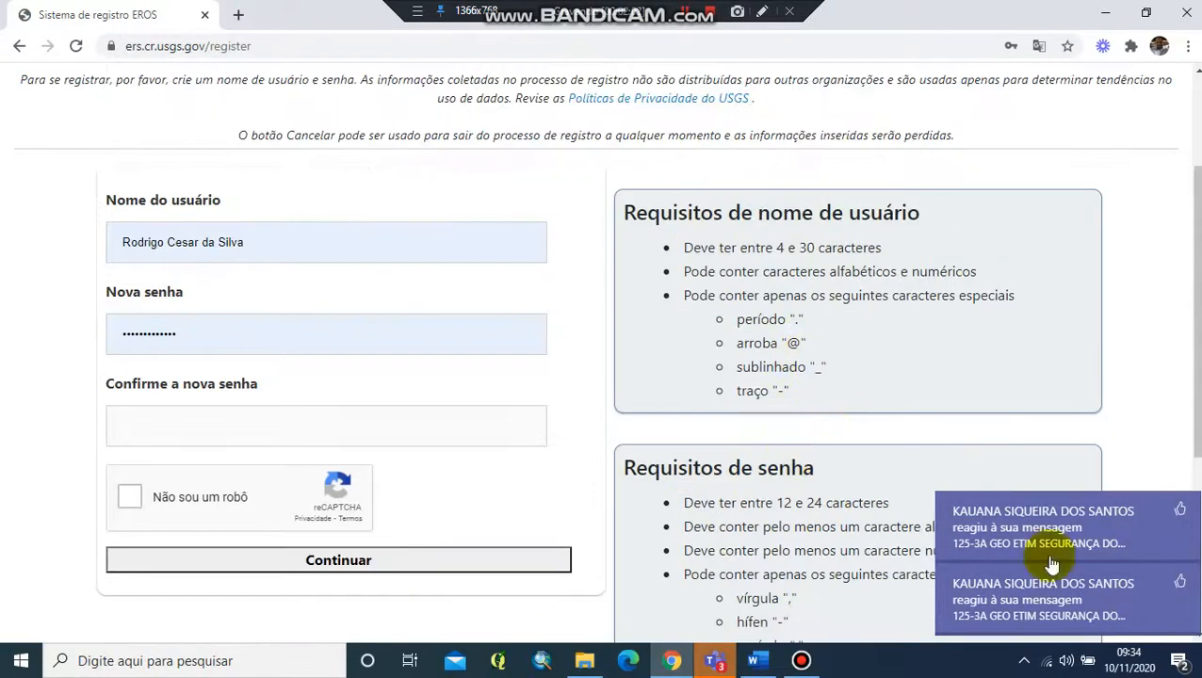
pyautogui.click(1175, 583)
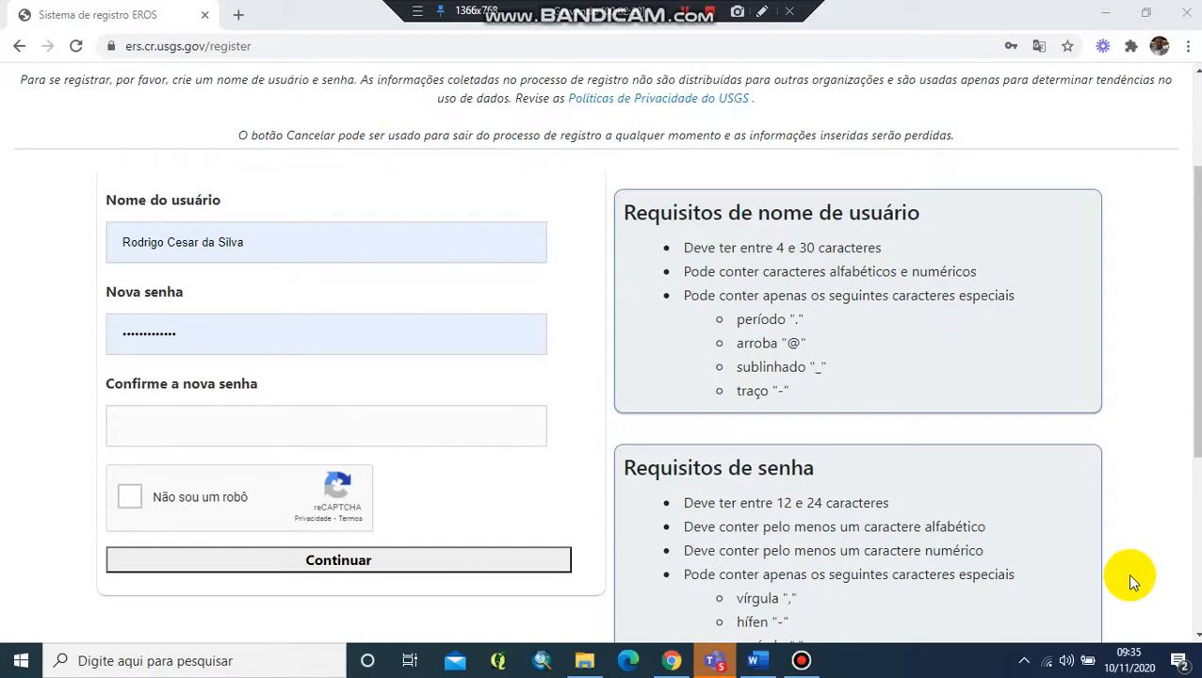
# Return to the login page, restore it to English and sign in with the saved account credentials.
pyautogui.click(16, 47)
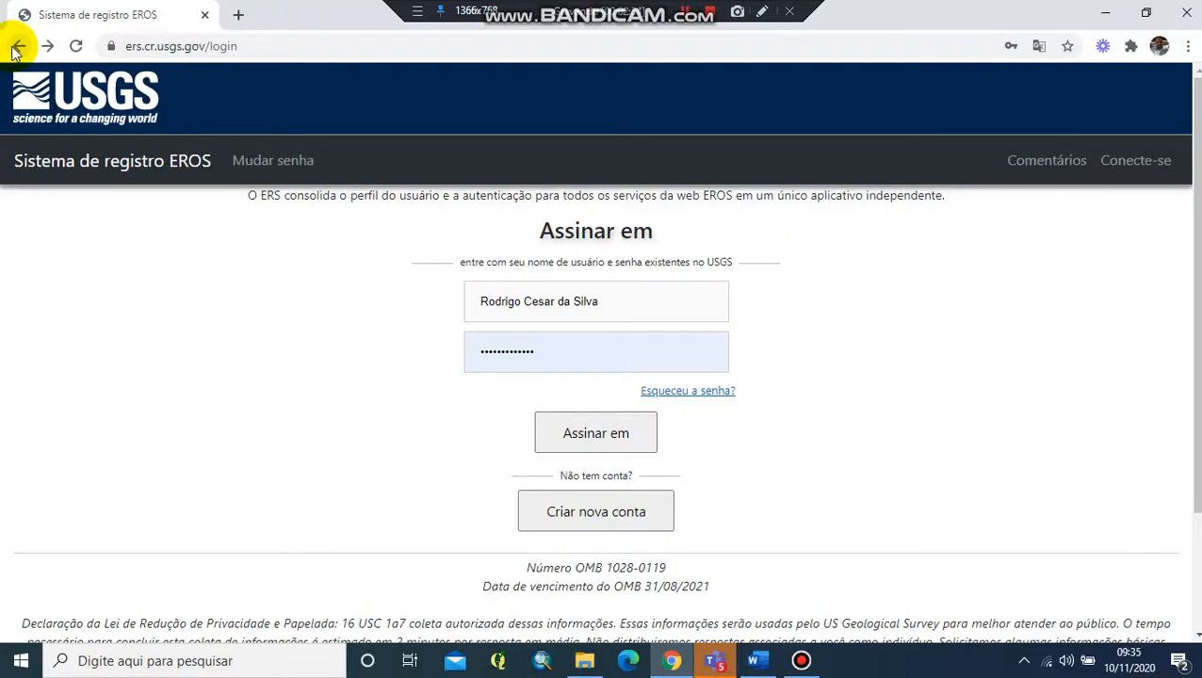
pyautogui.click(1039, 45)
pyautogui.click(861, 83)
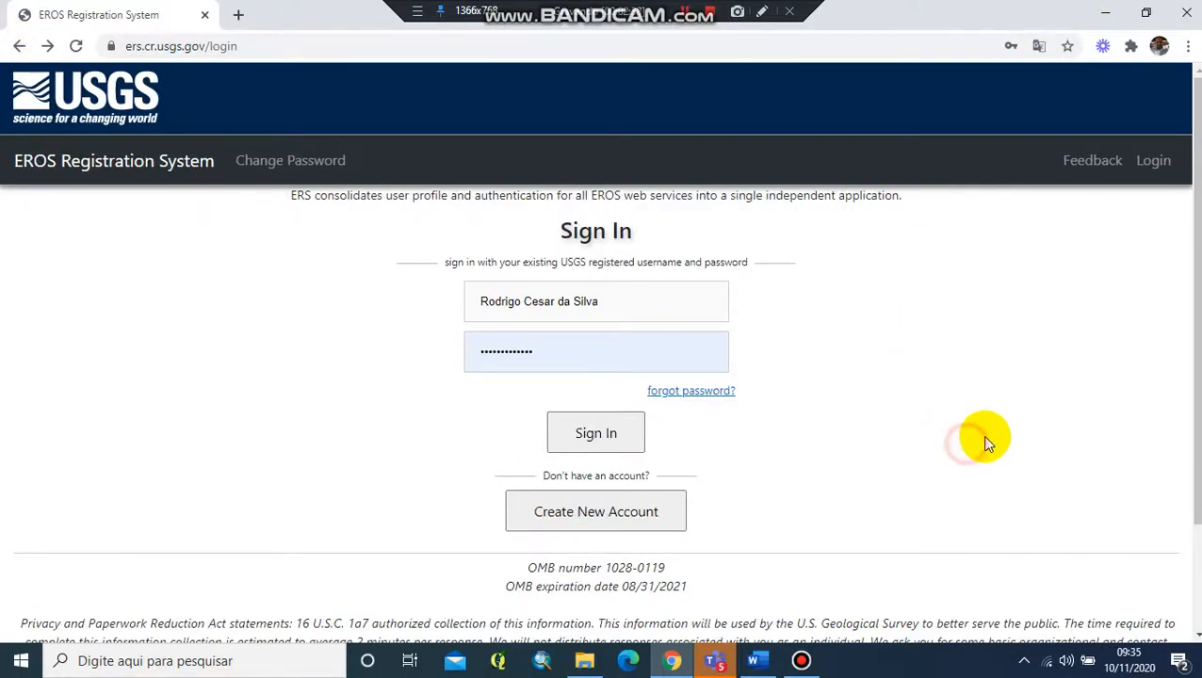
pyautogui.click(586, 442)
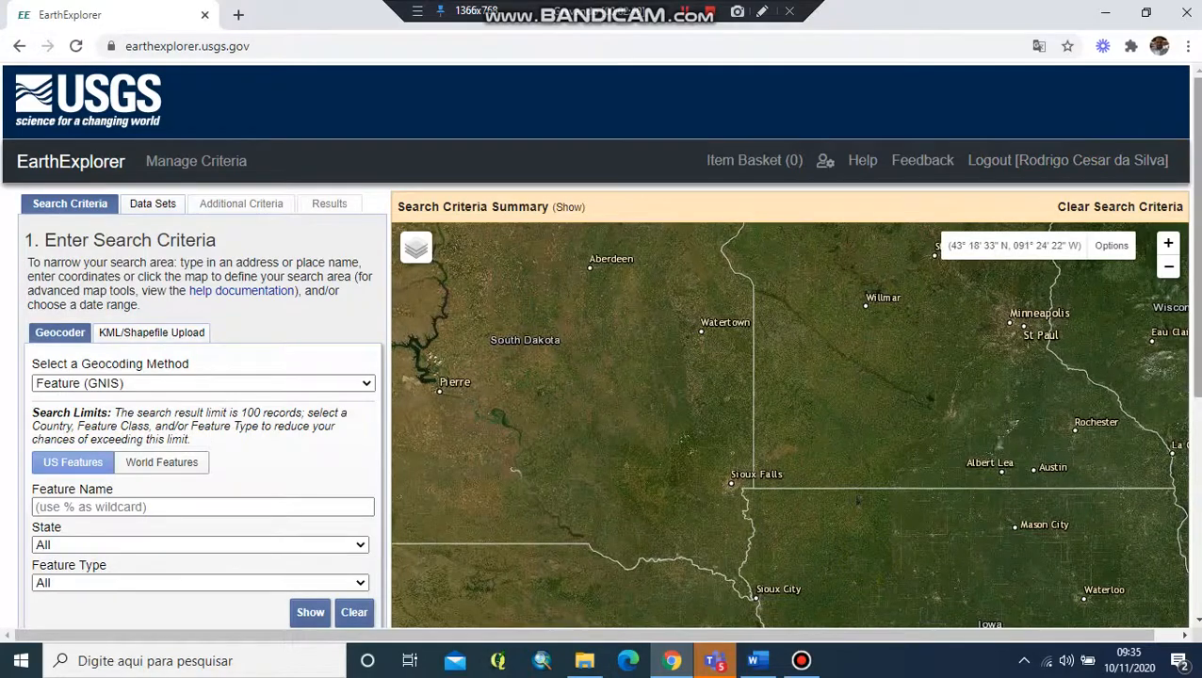
# Review the Circle and Predefined Area options for defining the search area, and return to the Polygon option.
pyautogui.scroll(-3, 1195, 283)
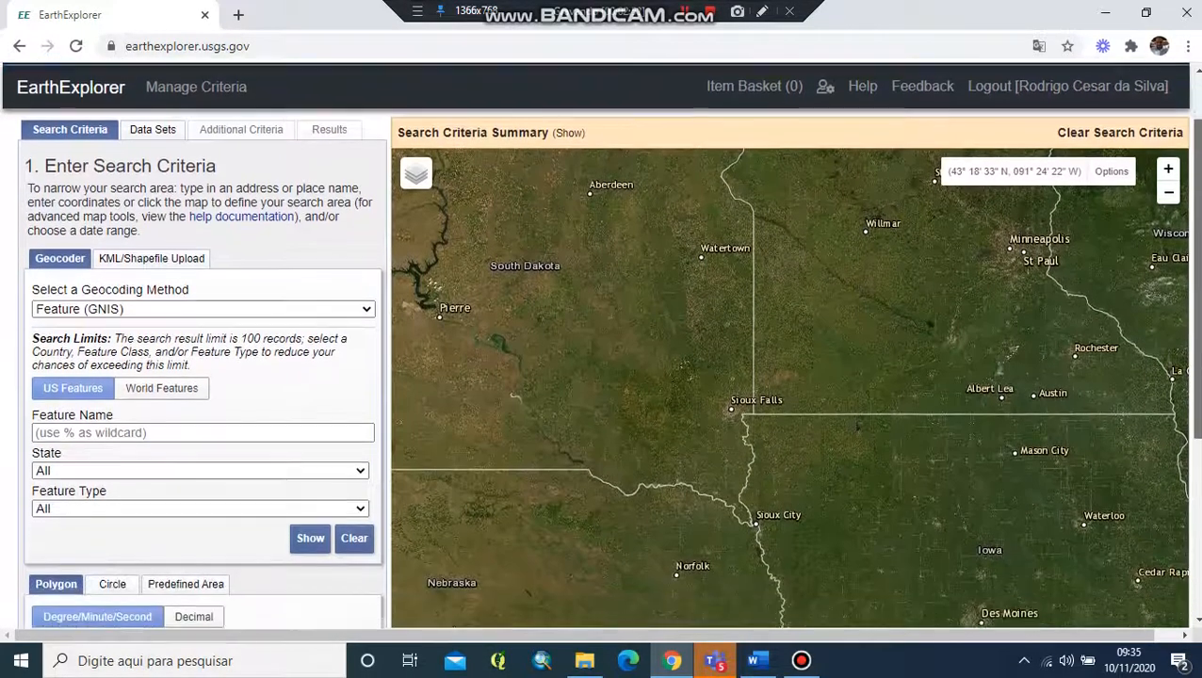
pyautogui.scroll(-4, 989, 349)
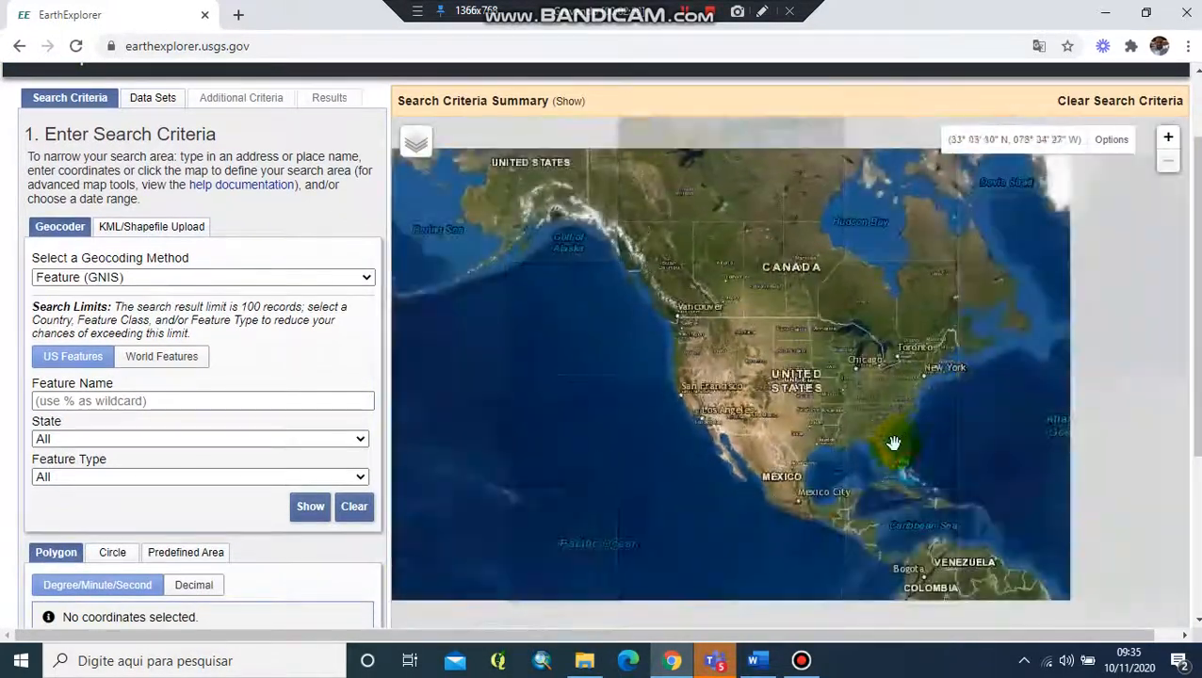
pyautogui.moveTo(893, 443); pyautogui.dragTo(604, 201)
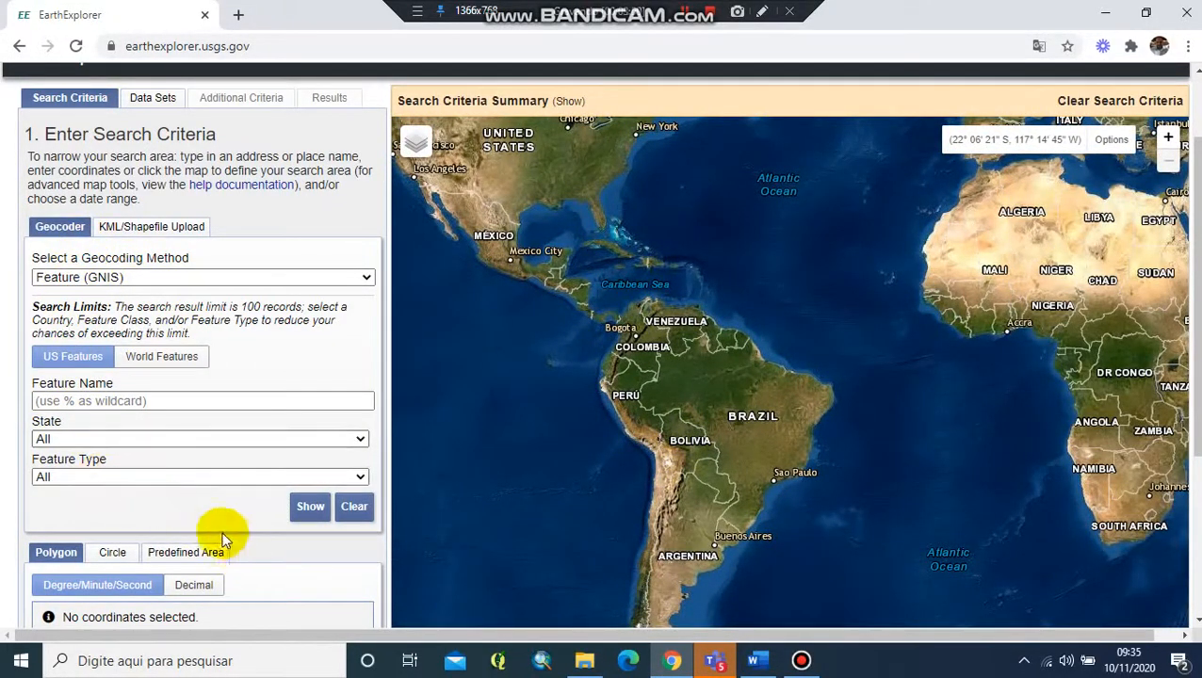
pyautogui.click(110, 554)
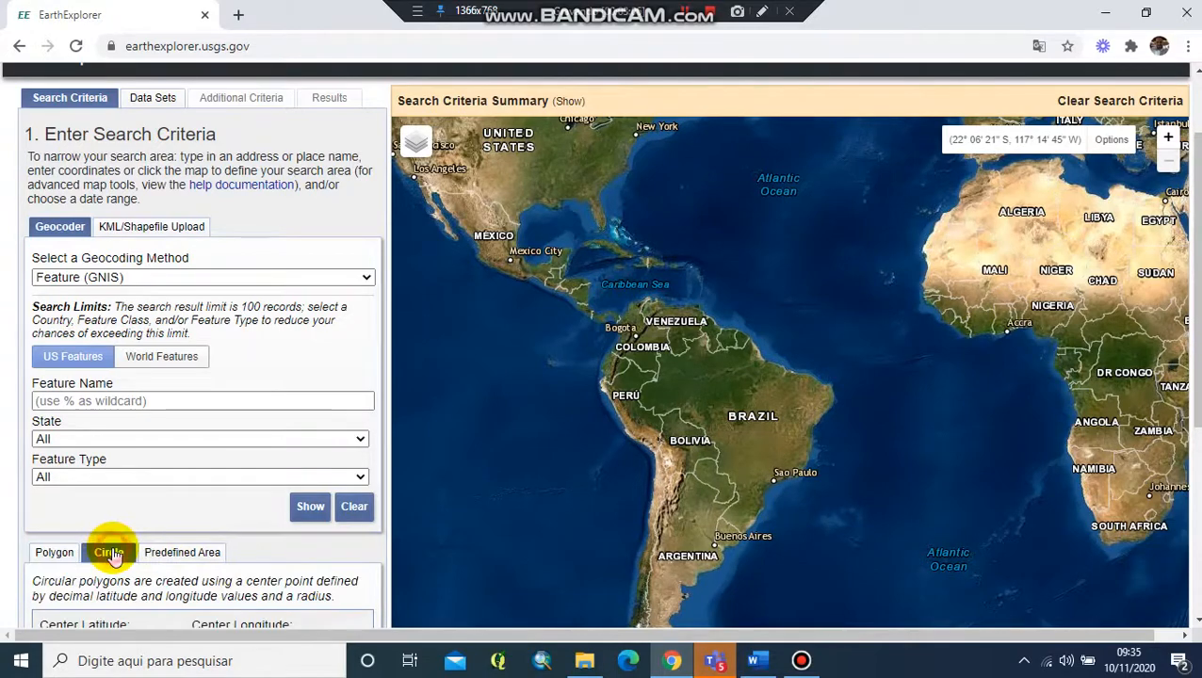
pyautogui.click(159, 556)
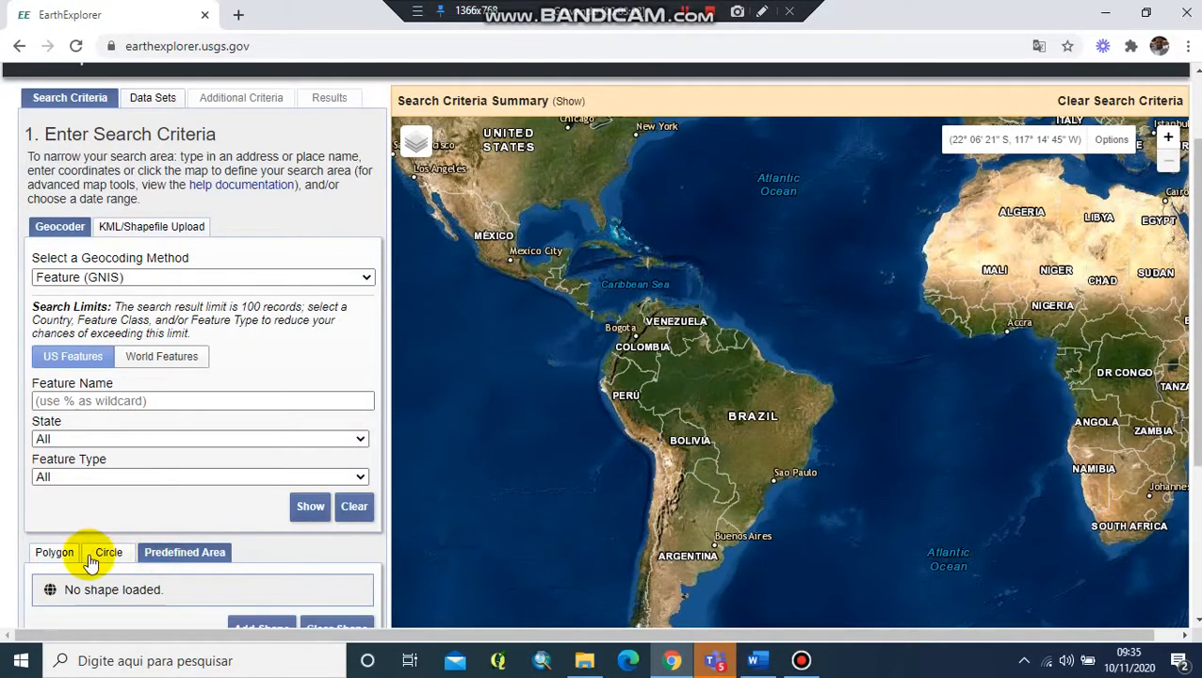
pyautogui.click(58, 555)
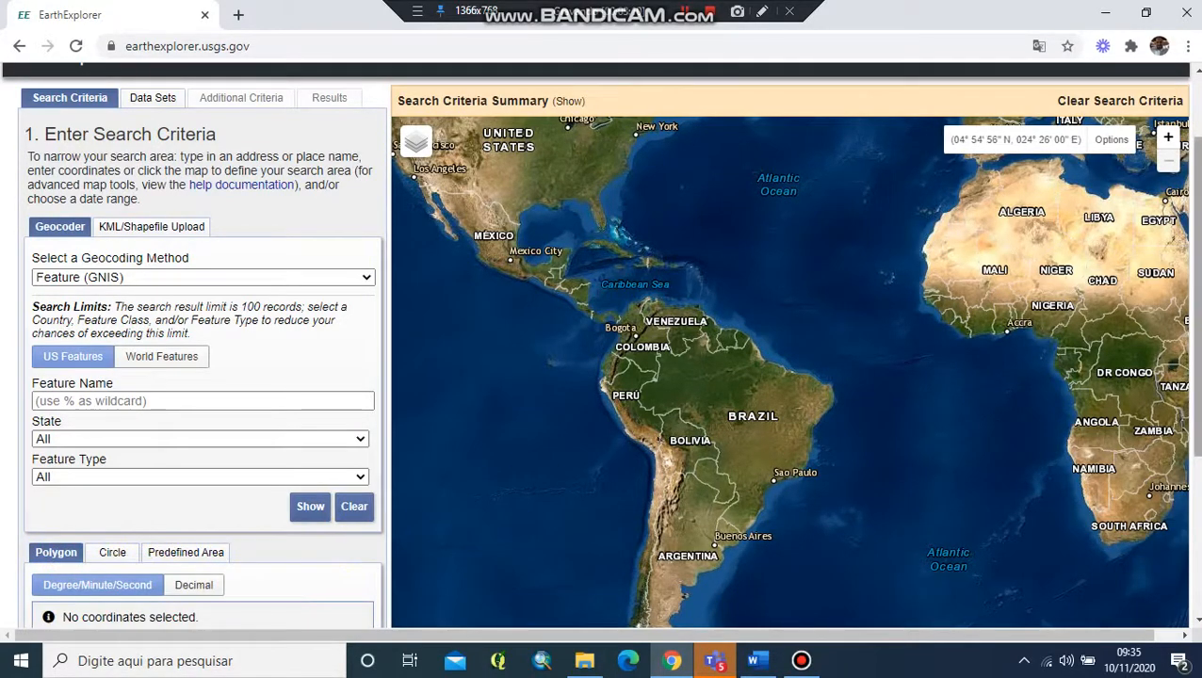
# Mark a small search polygon on the map at São José dos Campos, with vertices southeast, south and north of the city.
pyautogui.scroll(-2, 1196, 342)
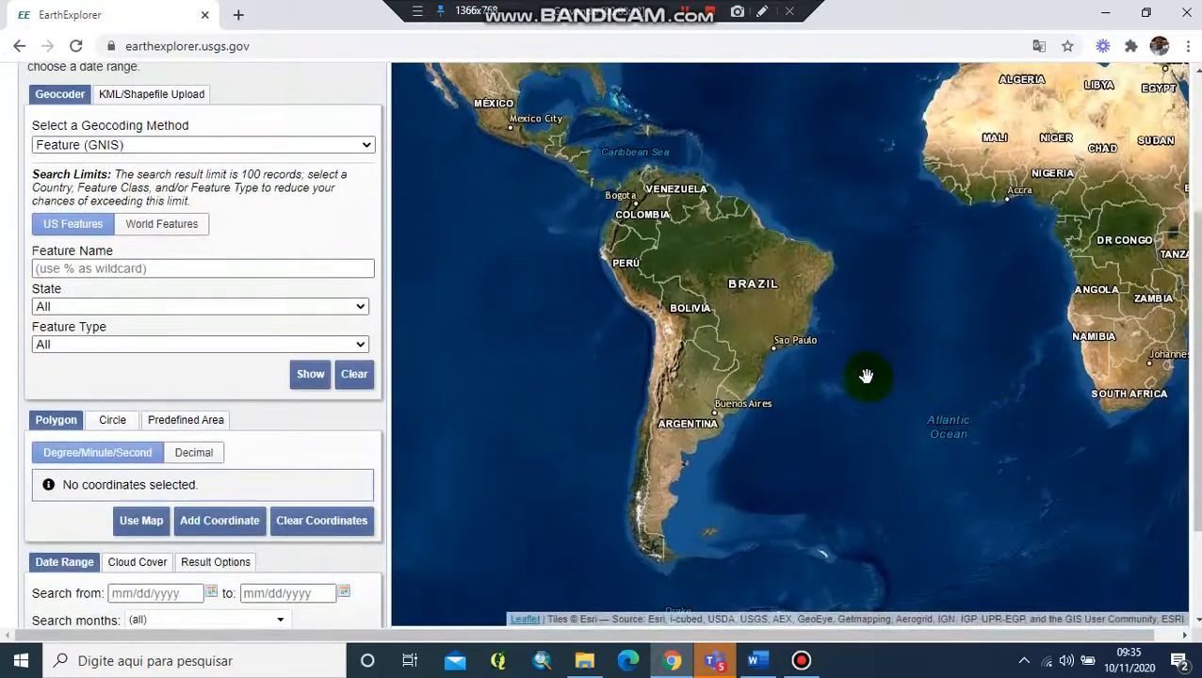
pyautogui.scroll(3, 800, 351)
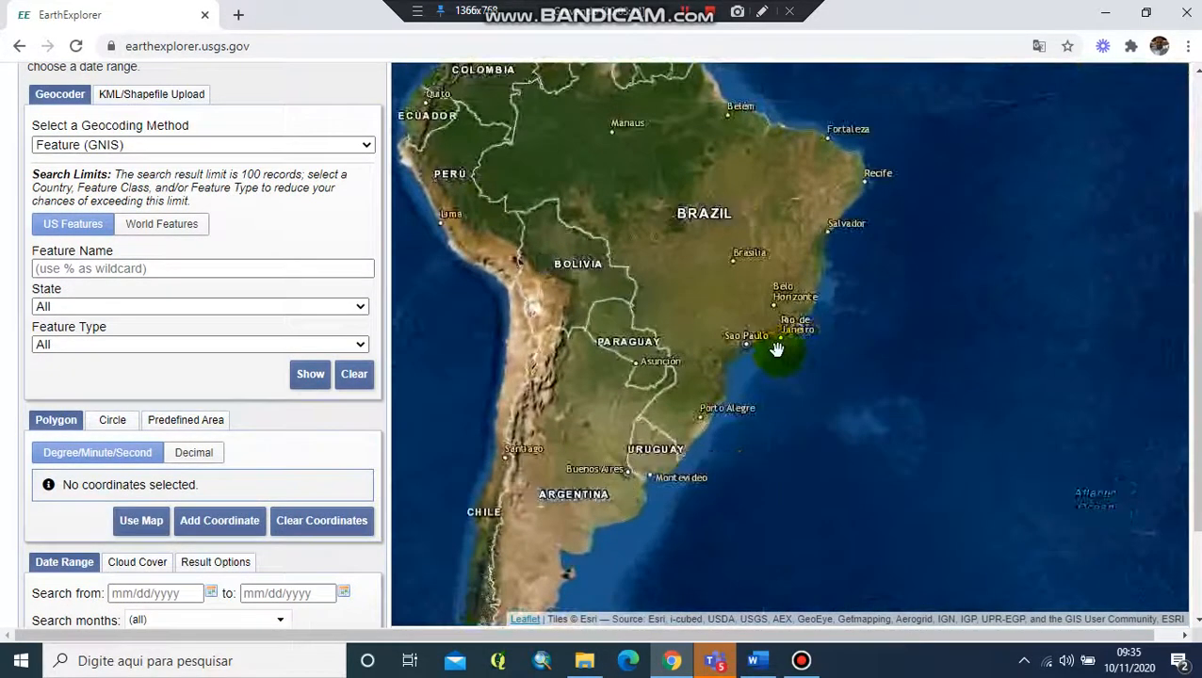
pyautogui.scroll(3, 777, 349)
pyautogui.moveTo(570, 293); pyautogui.dragTo(791, 474)
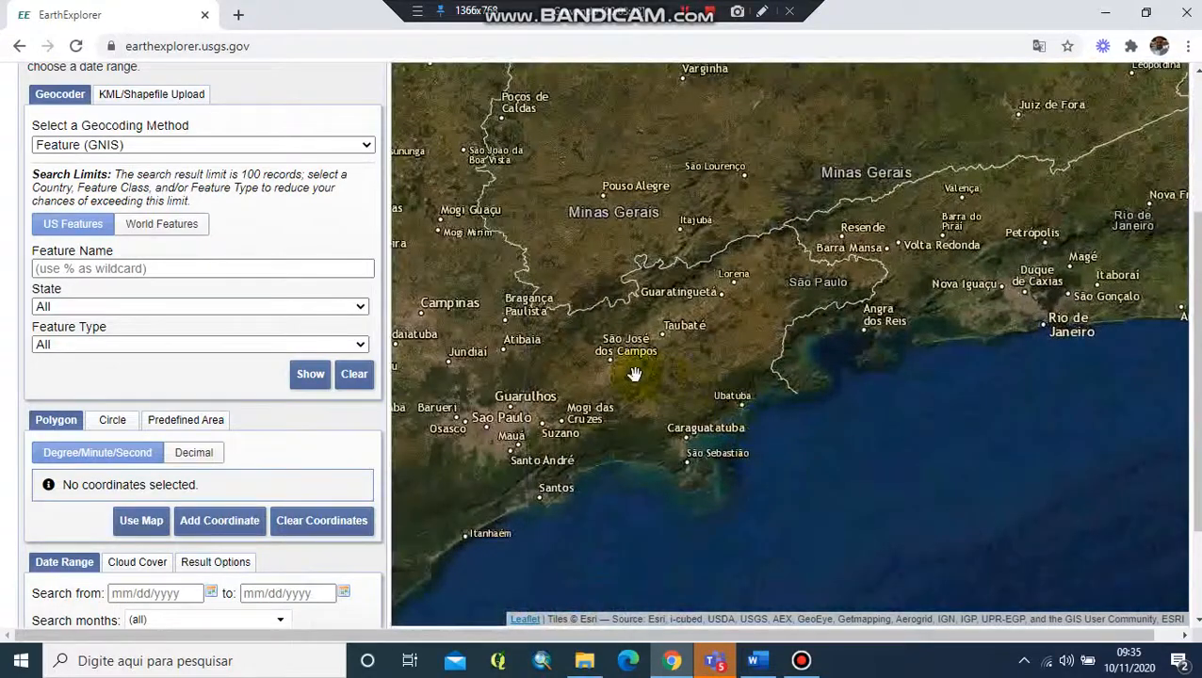
pyautogui.doubleClick(634, 374)
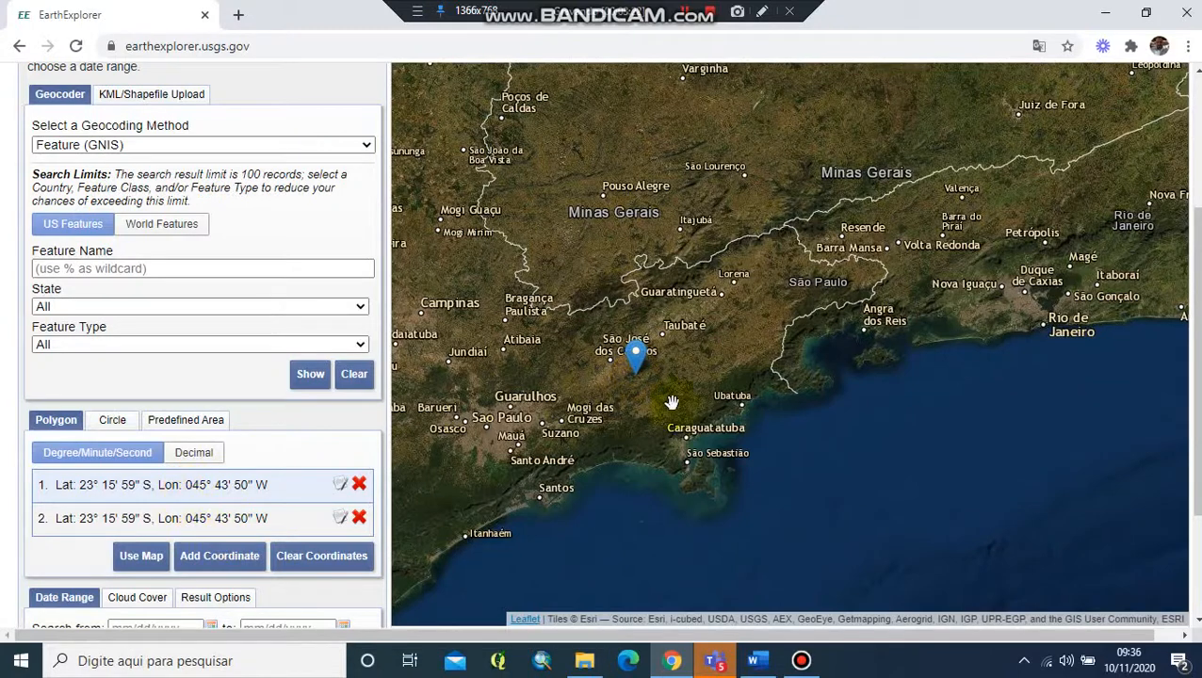
pyautogui.click(610, 377)
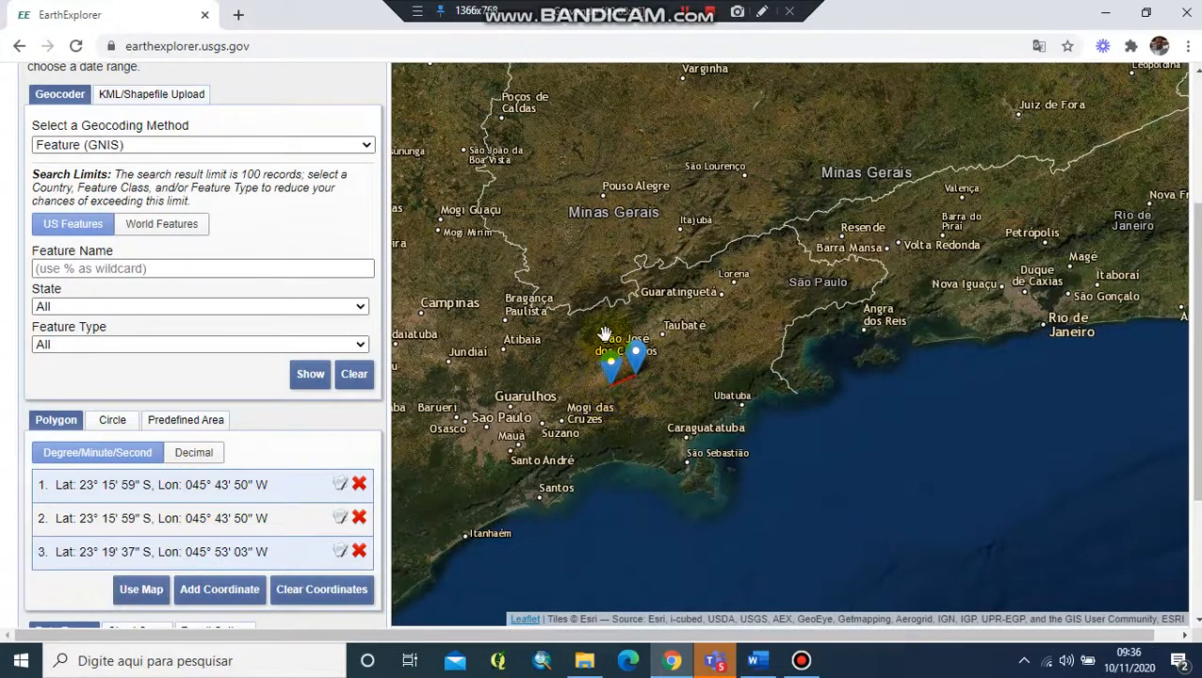
pyautogui.click(605, 323)
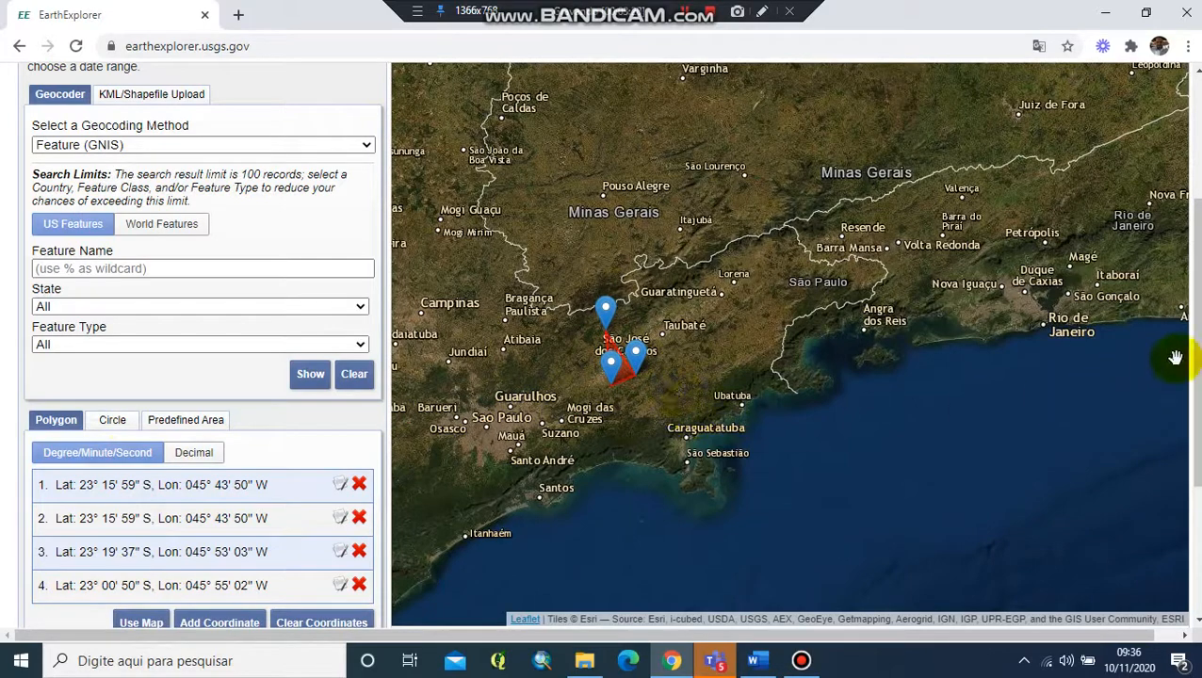
# Proceed to the data set selection for the search area and look through the list of data set categories.
pyautogui.moveTo(1197, 339); pyautogui.dragTo(1197, 377)
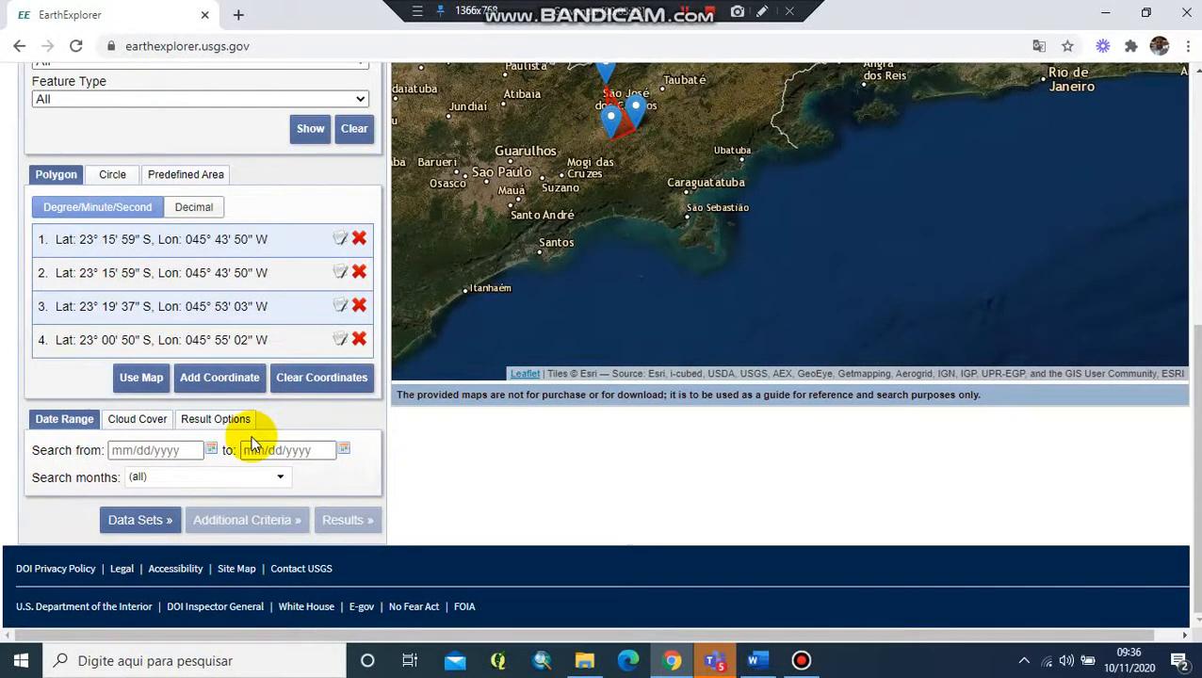
pyautogui.click(142, 520)
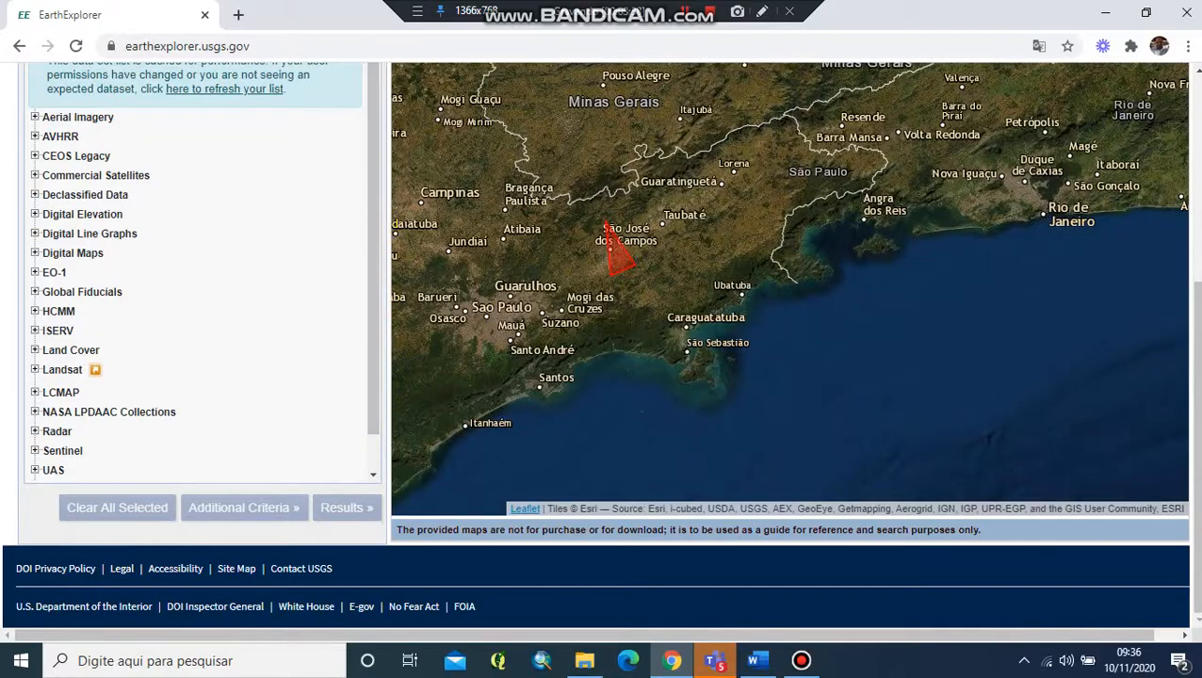
pyautogui.scroll(3, 376, 301)
pyautogui.scroll(-1, 377, 302)
pyautogui.scroll(-1, 702, 304)
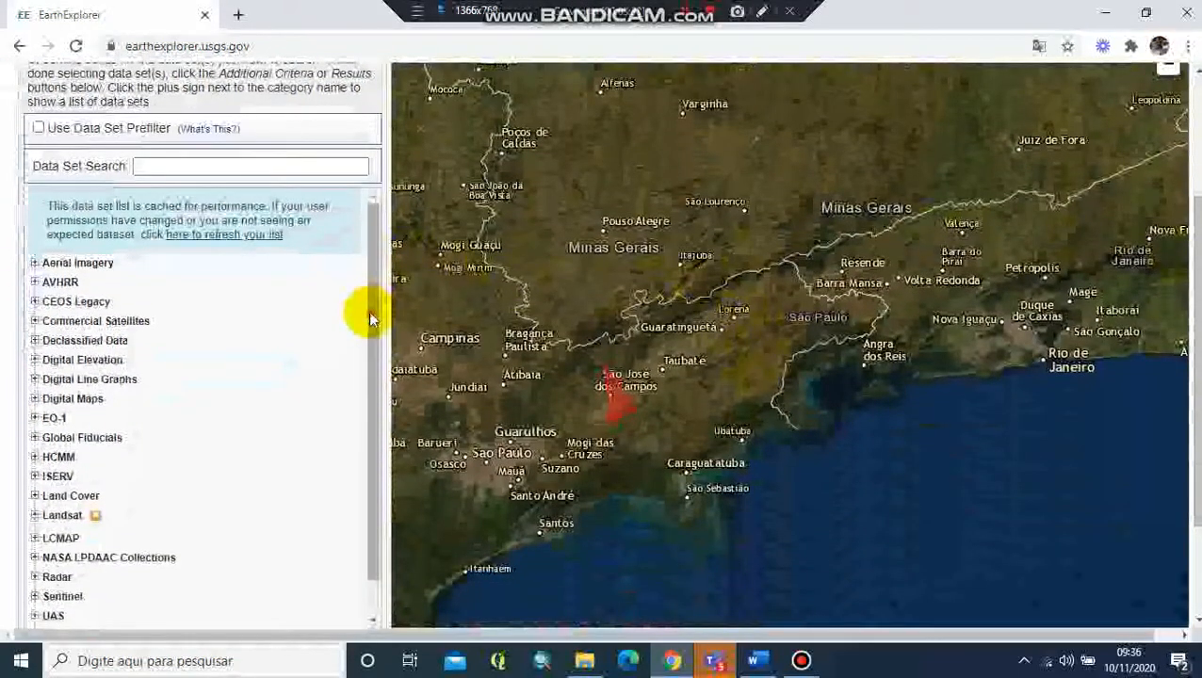
pyautogui.moveTo(367, 314); pyautogui.dragTo(367, 396)
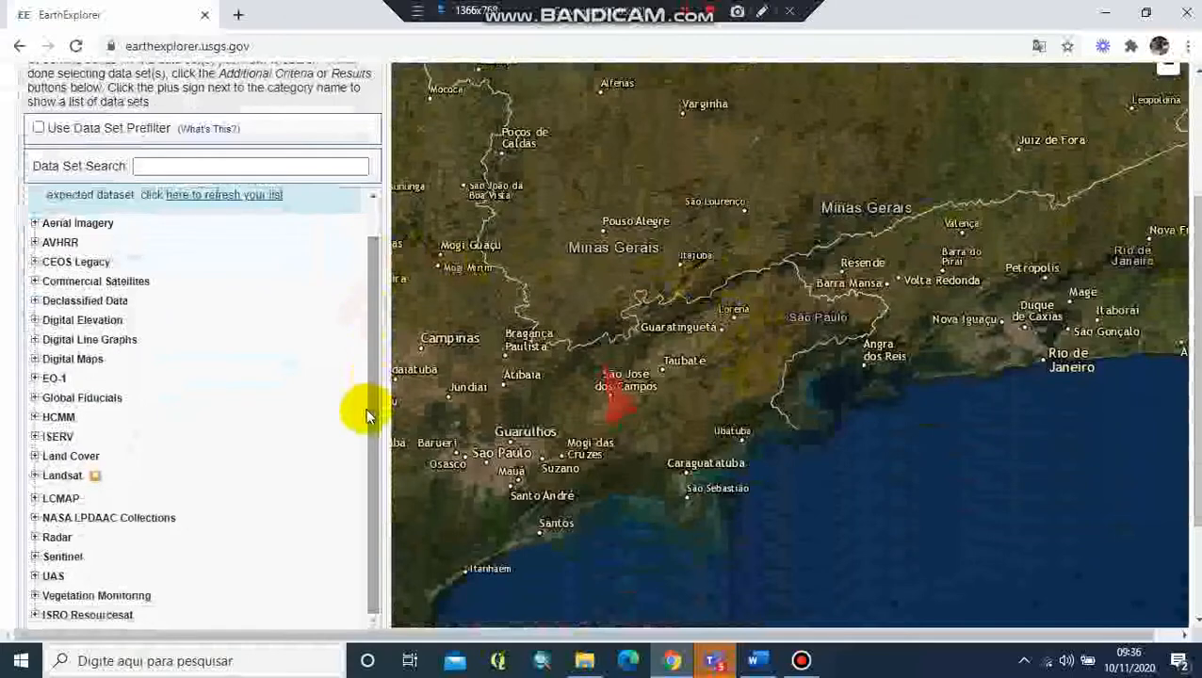
# Expand Landsat Collection 1 down to its Level-1 data sets, and briefly check the Level-2 (On-demand) data sets.
pyautogui.click(35, 476)
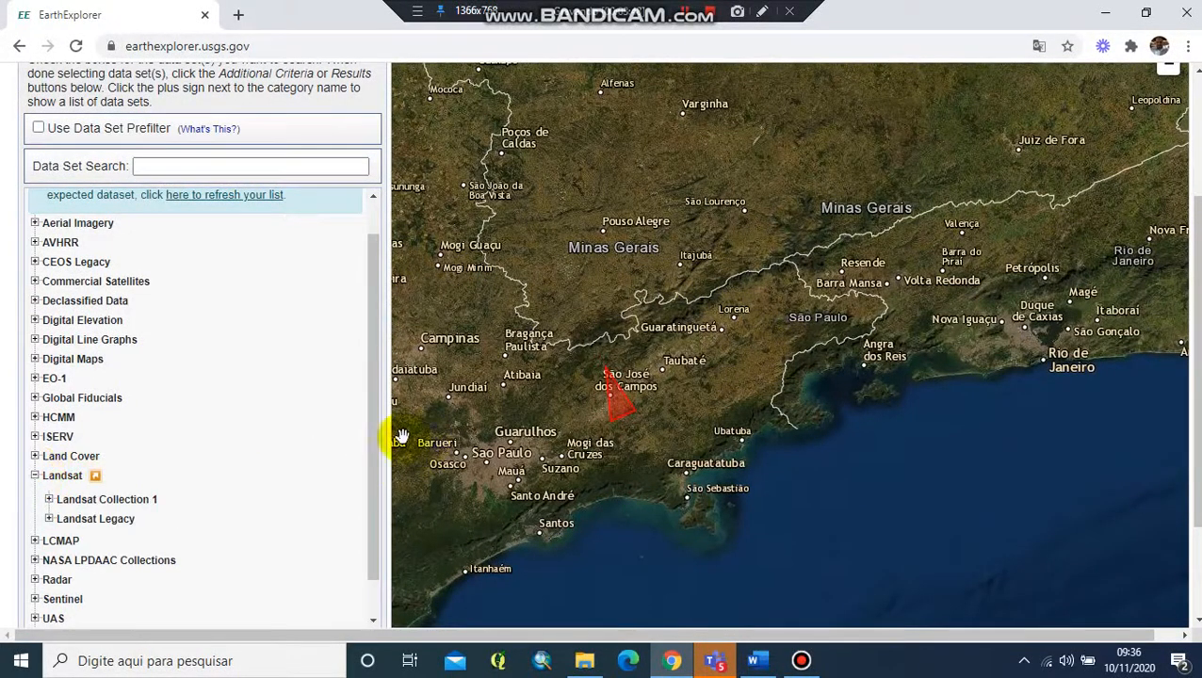
pyautogui.scroll(-2, 376, 463)
pyautogui.click(45, 456)
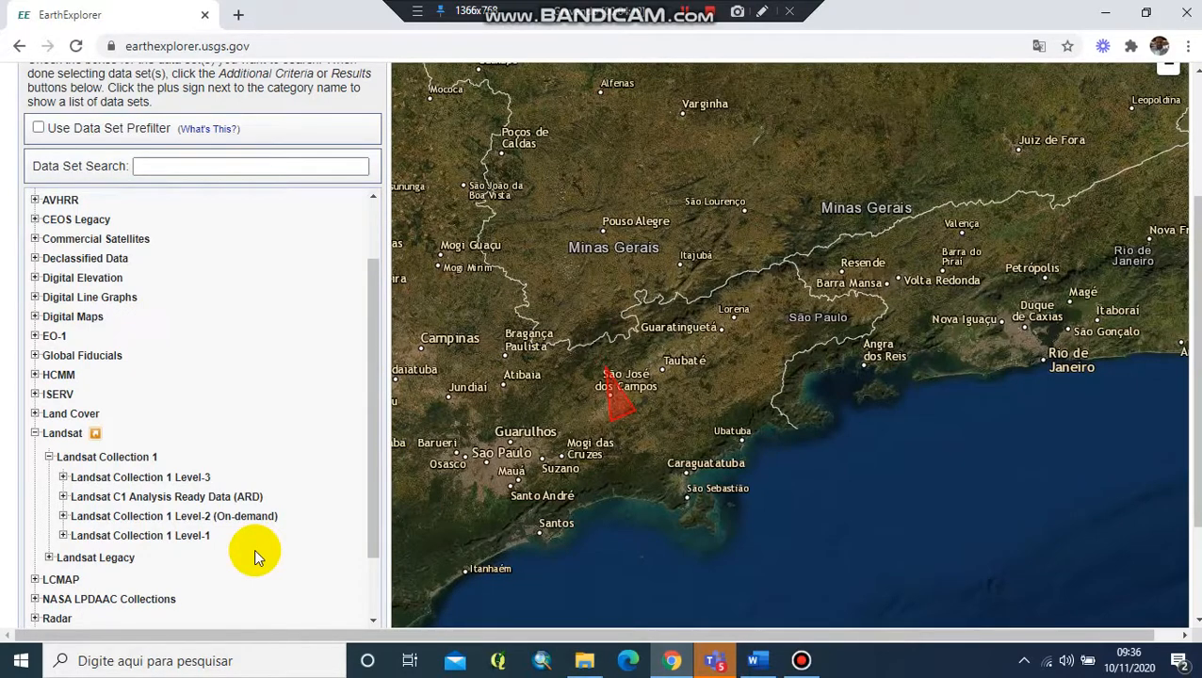
pyautogui.click(63, 536)
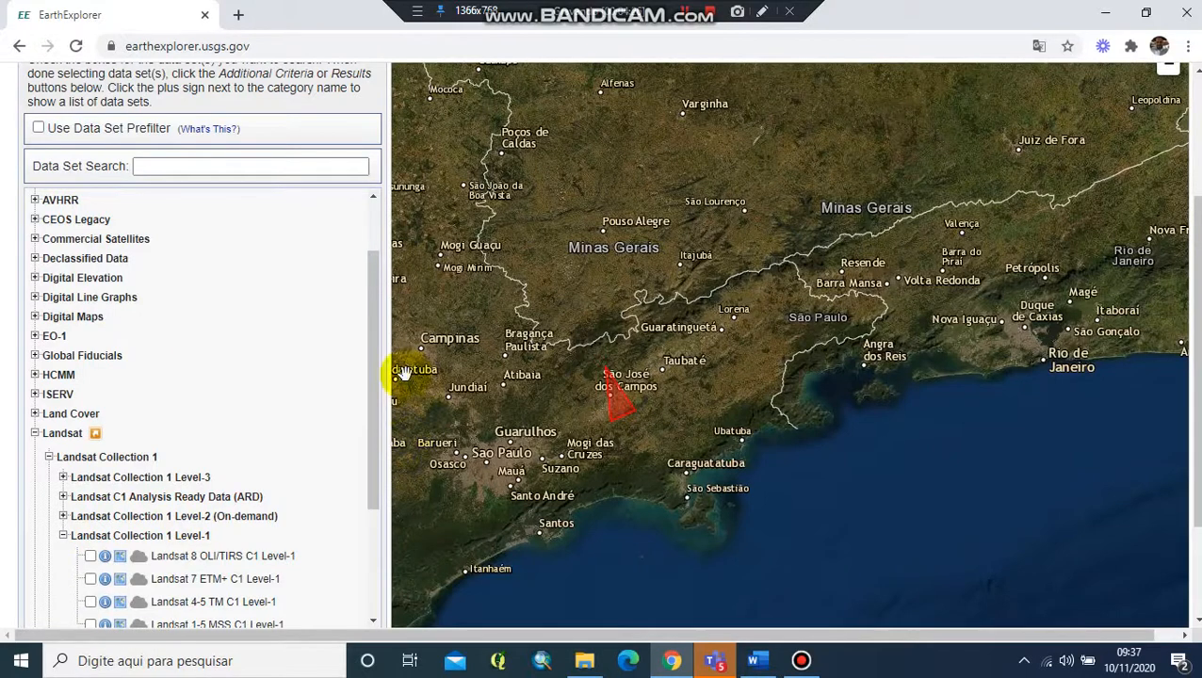
pyautogui.moveTo(376, 397); pyautogui.dragTo(381, 498)
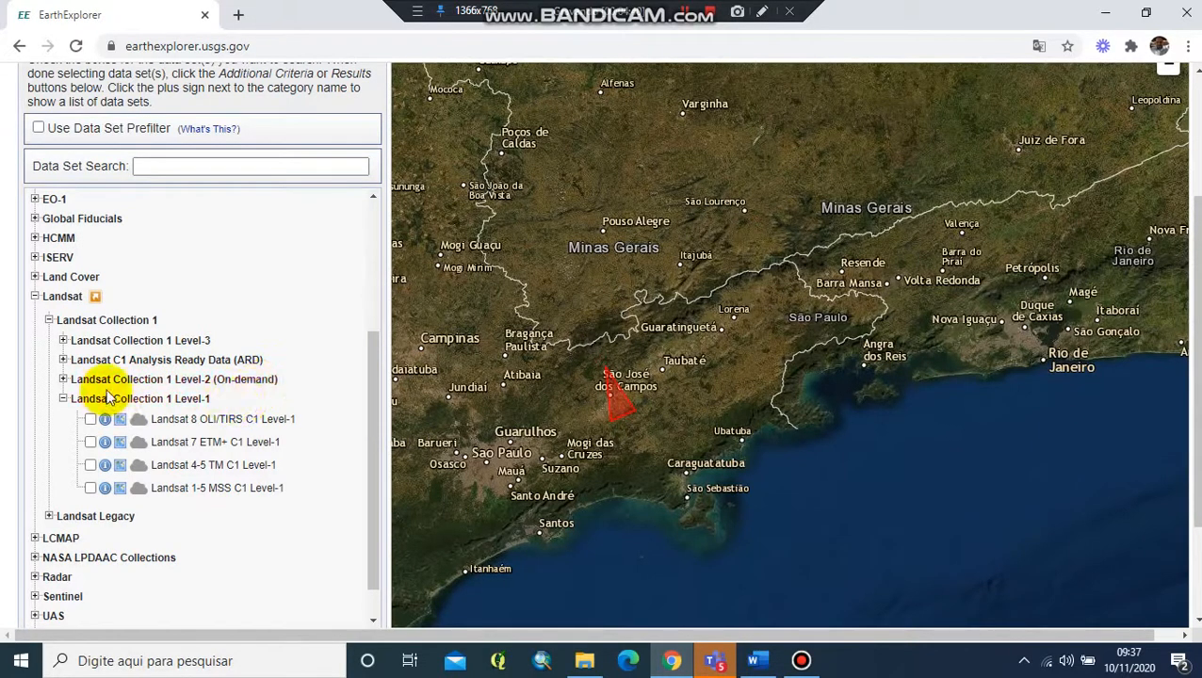
pyautogui.click(63, 379)
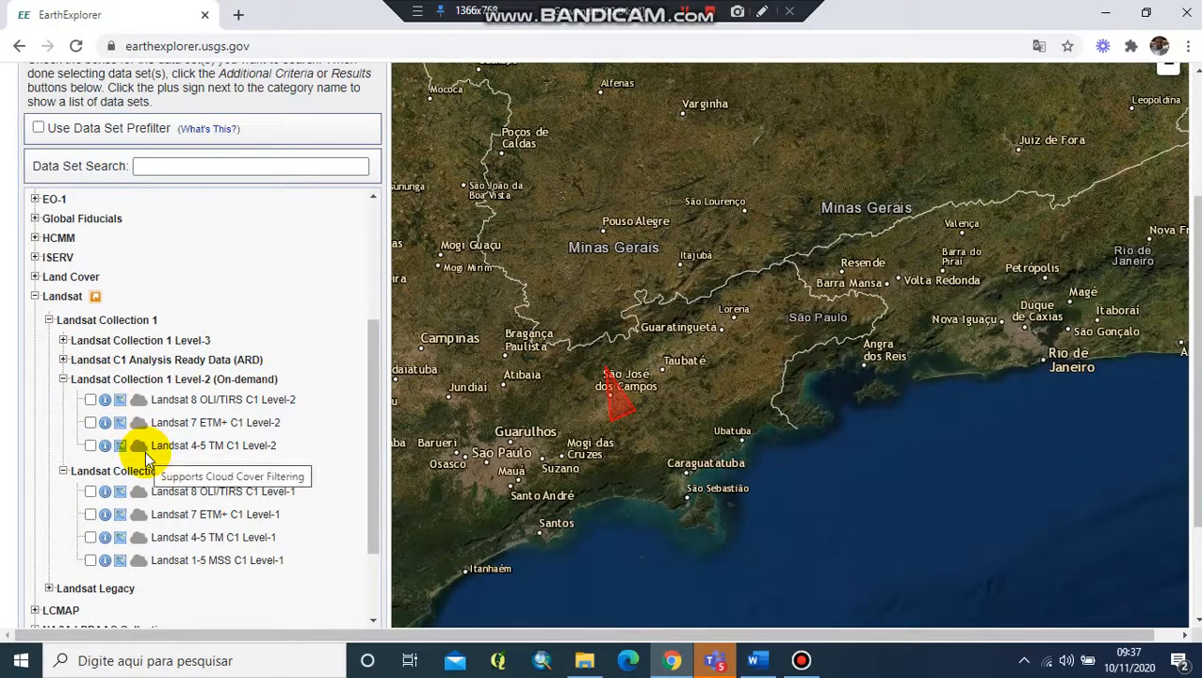
pyautogui.click(63, 379)
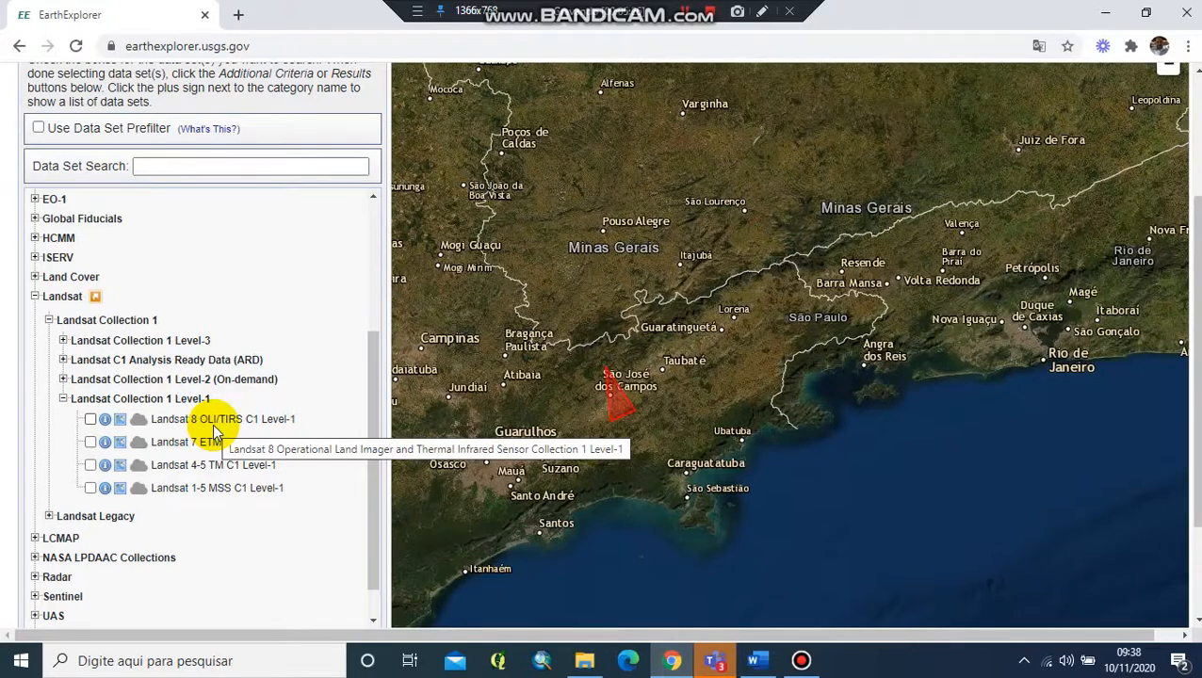
# Select the Landsat 8 OLI/TIRS C1 Level-1 data set, accept its message and run the search for results.
pyautogui.click(91, 419)
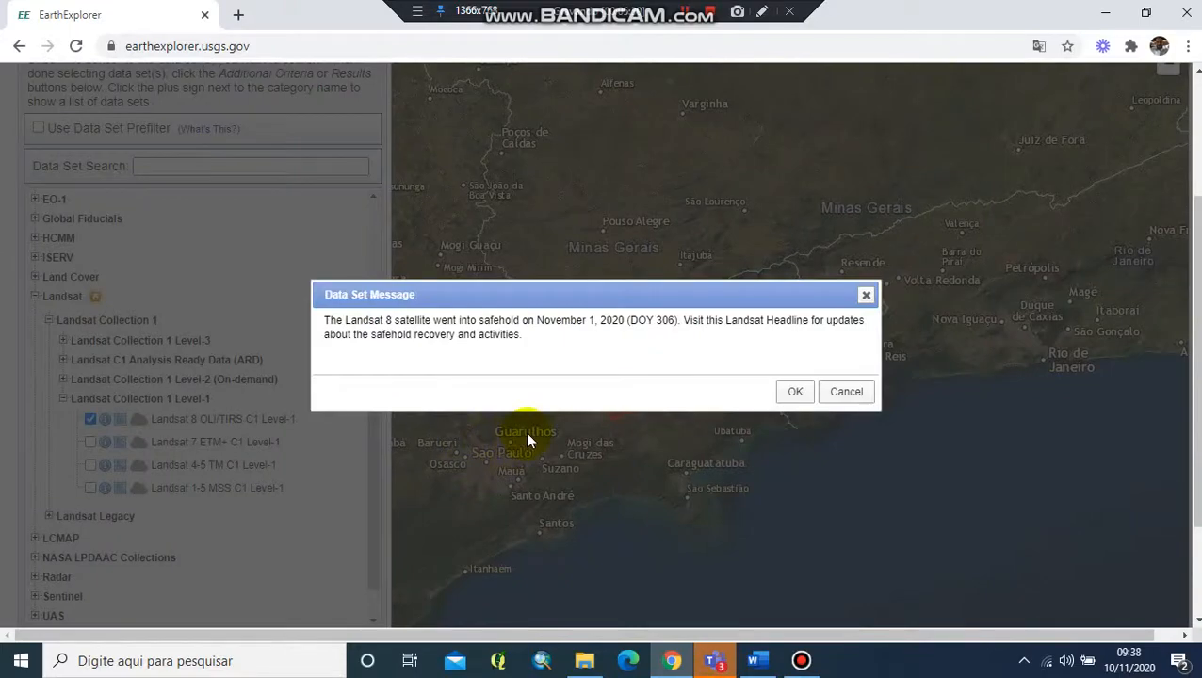
pyautogui.click(793, 391)
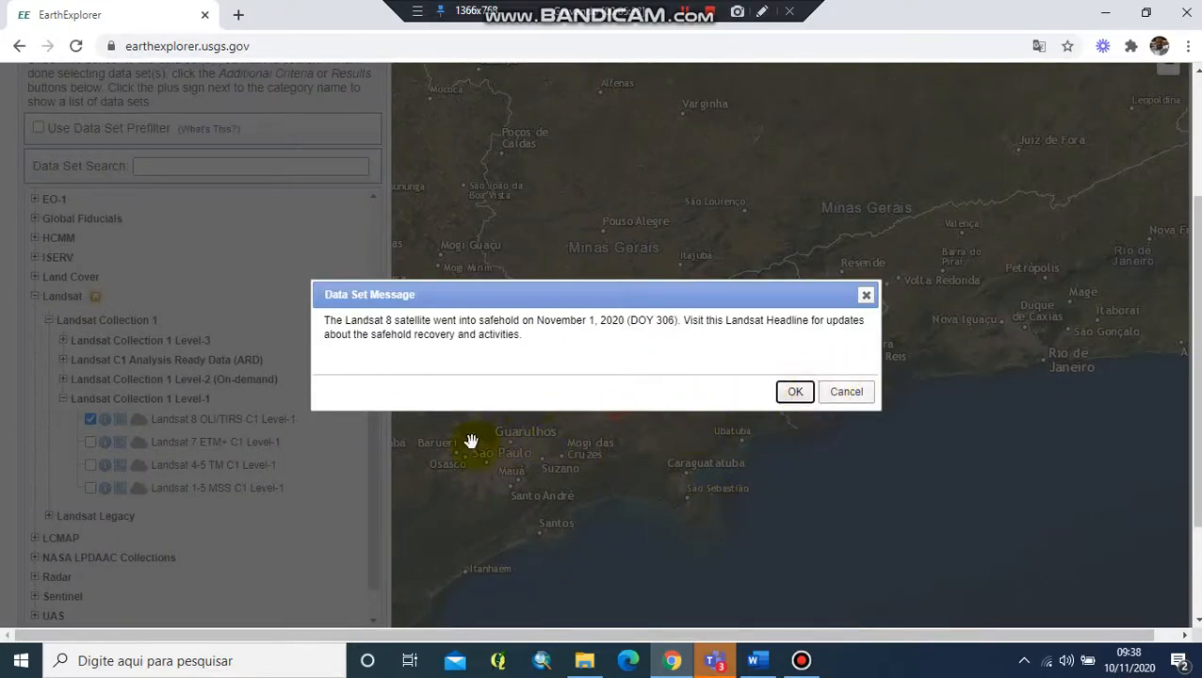
pyautogui.scroll(-1, 374, 429)
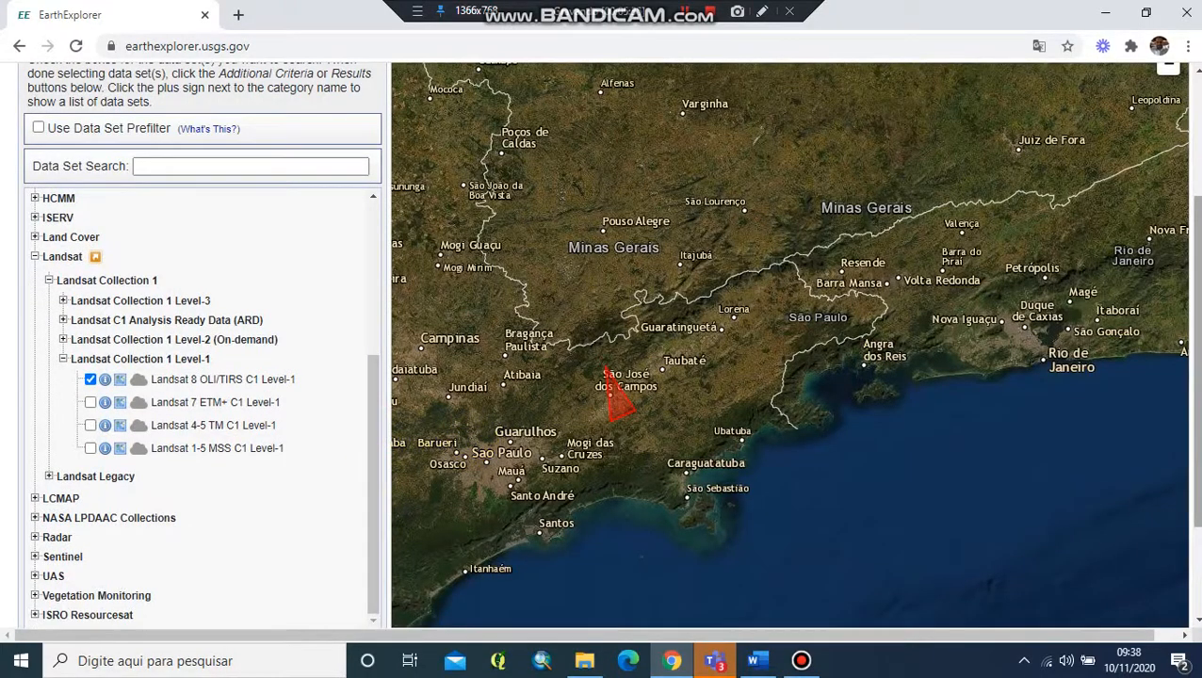
pyautogui.scroll(-2, 395, 569)
pyautogui.click(358, 509)
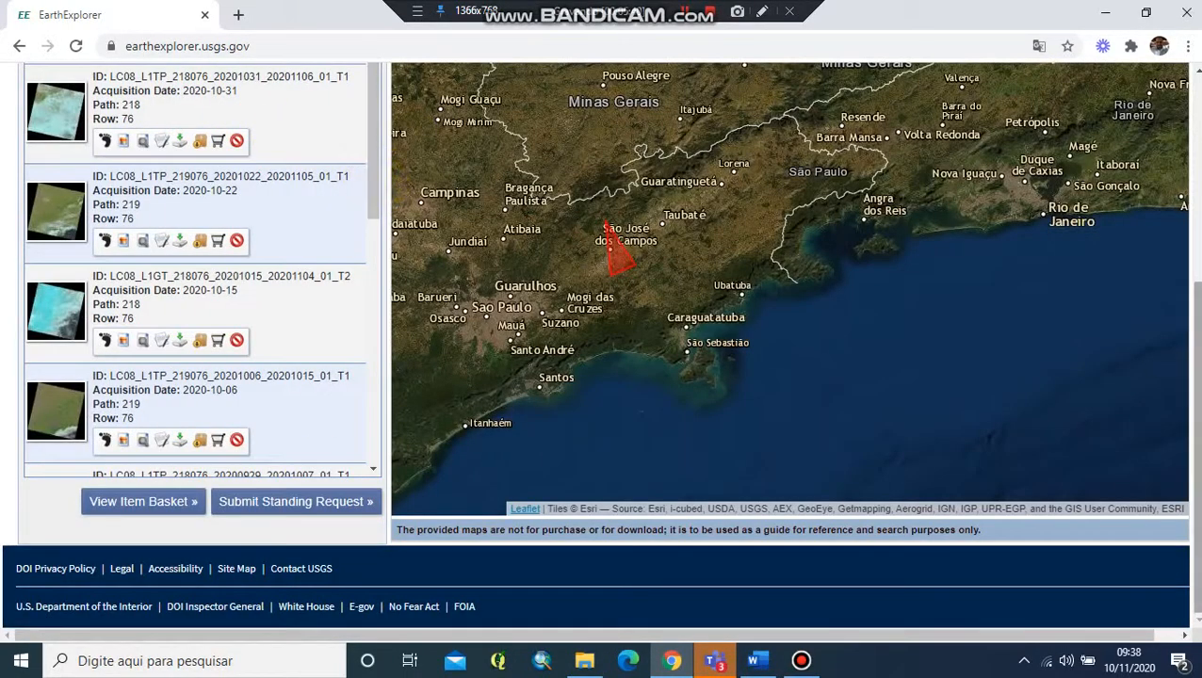
# Preview the 2020-10-31 and 2020-10-06 scenes on the map one at a time, removing each overlay after viewing.
pyautogui.moveTo(1197, 304); pyautogui.dragTo(1197, 255)
pyautogui.moveTo(182, 174)
pyautogui.mouseDown()
pyautogui.moveTo(241, 178)
pyautogui.moveTo(186, 189)
pyautogui.mouseUp()
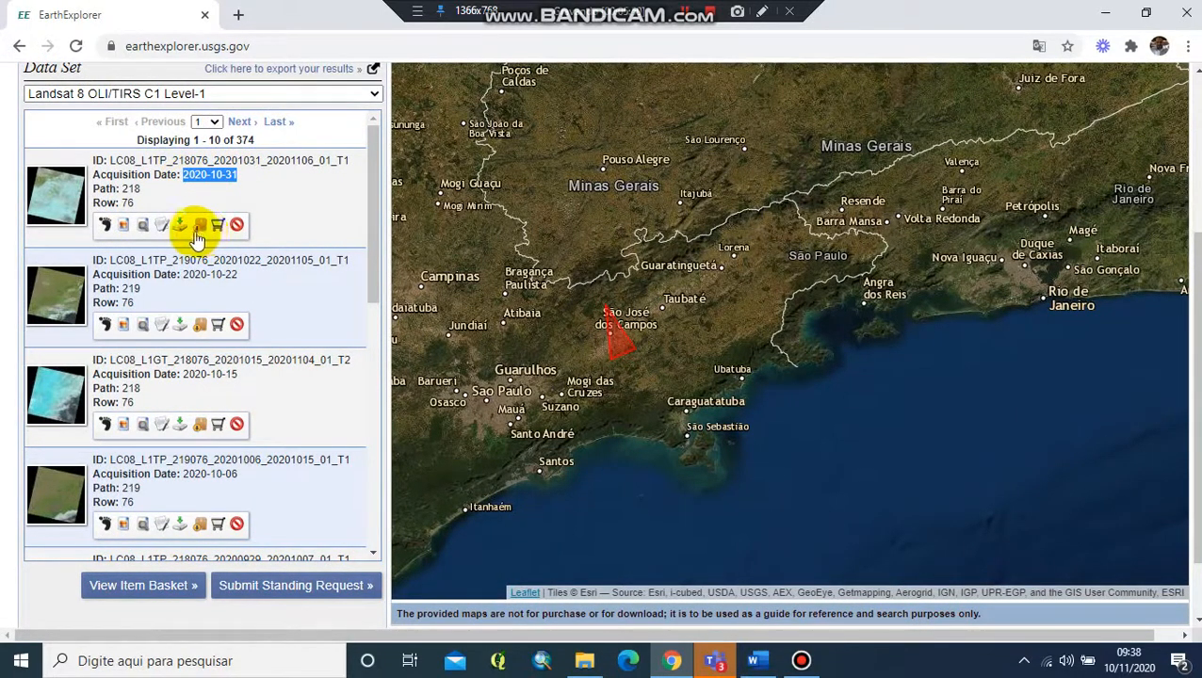
pyautogui.click(125, 226)
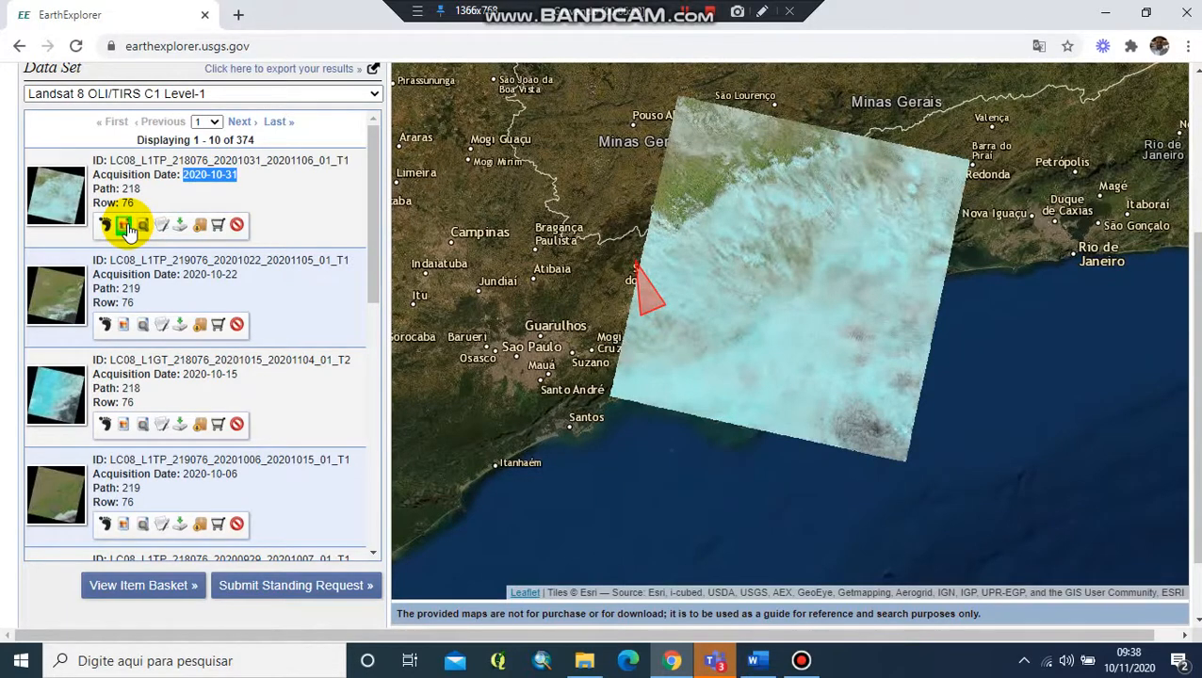
pyautogui.click(126, 226)
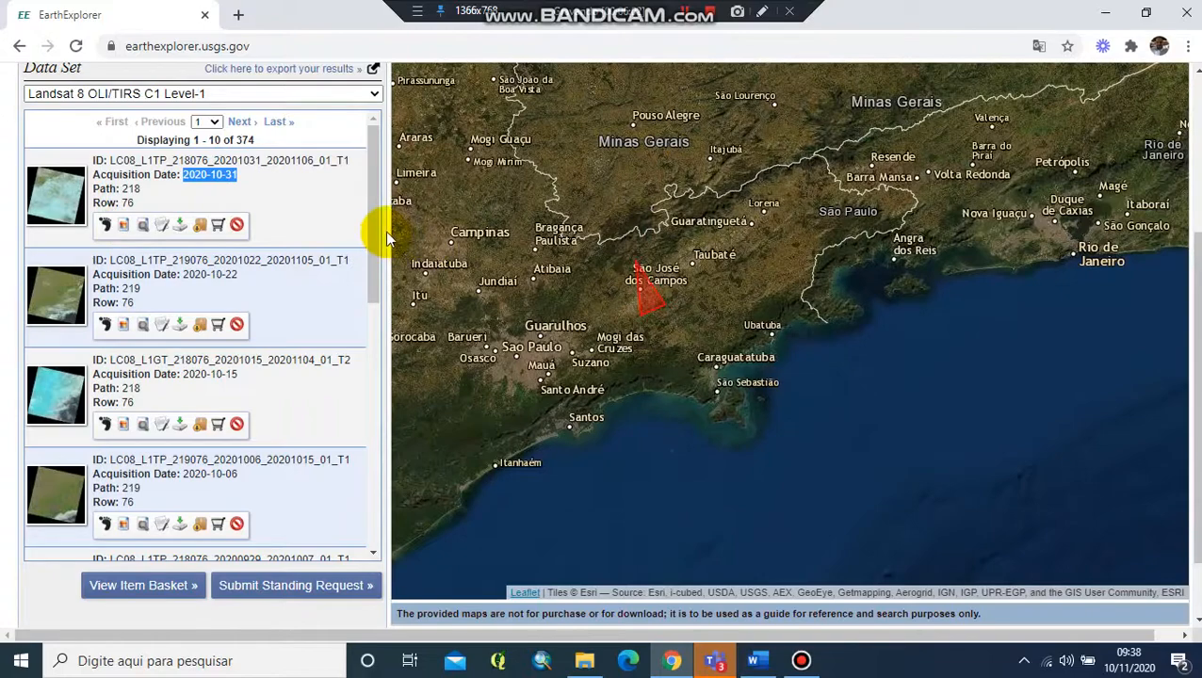
pyautogui.moveTo(375, 237); pyautogui.dragTo(394, 334)
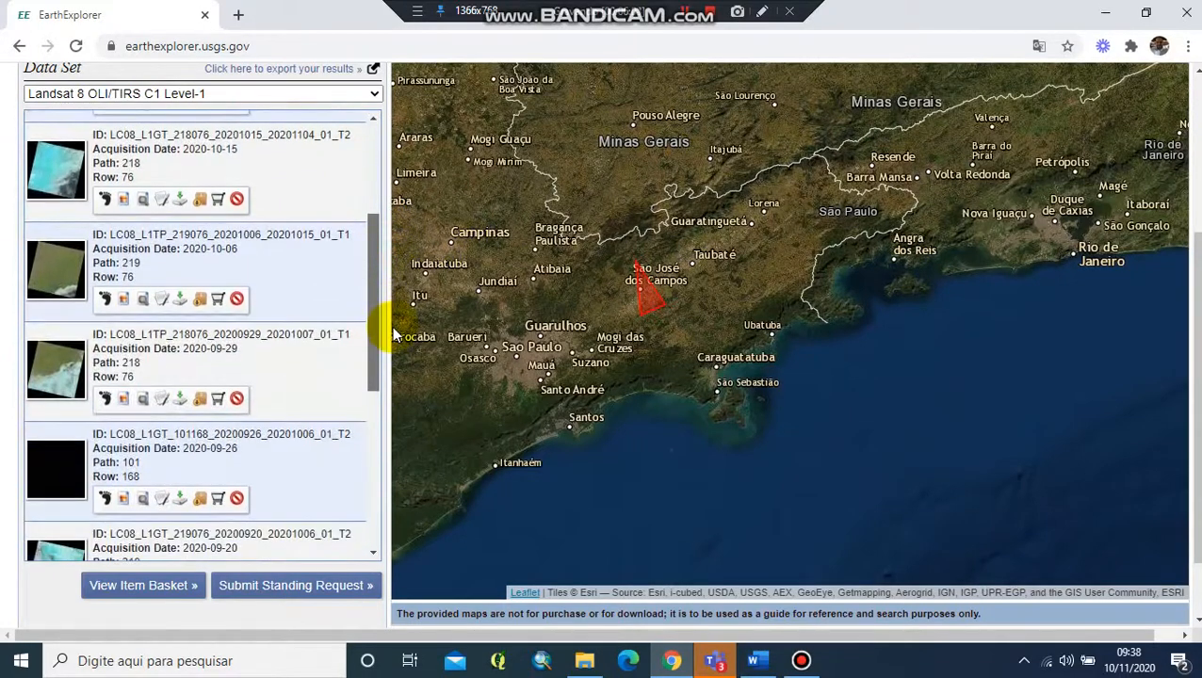
pyautogui.click(123, 300)
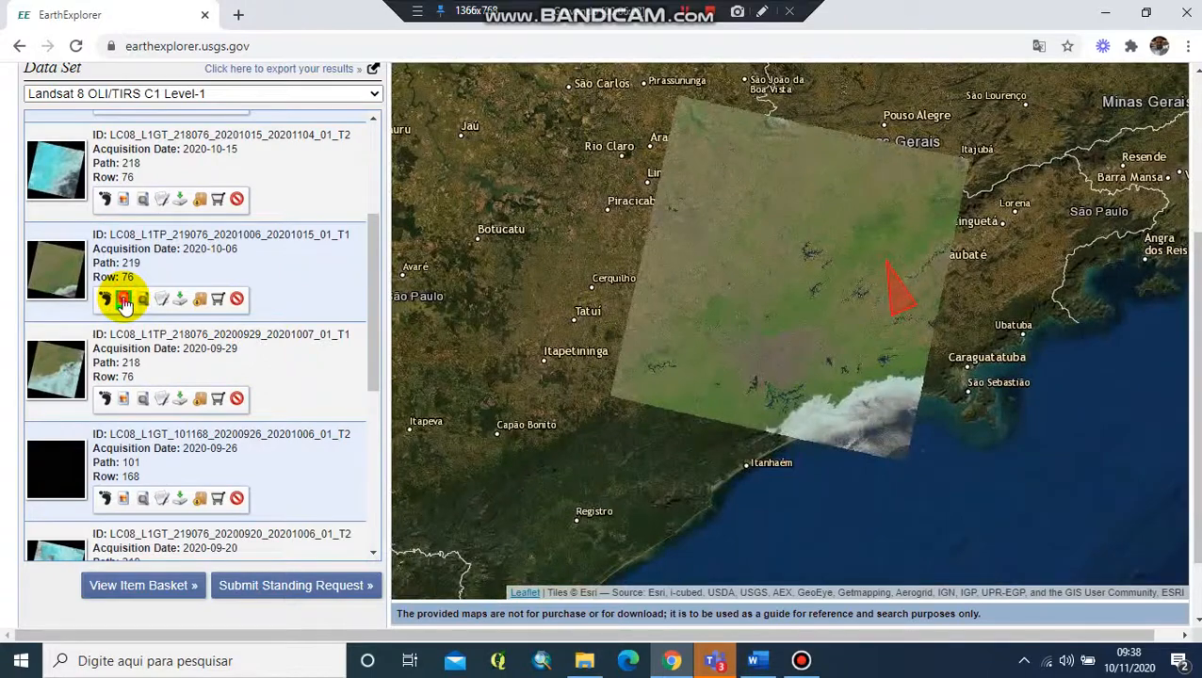
pyautogui.click(123, 300)
# Go to the last page of the search results and check the acquisition date of the oldest scene.
pyautogui.moveTo(376, 276); pyautogui.dragTo(383, 424)
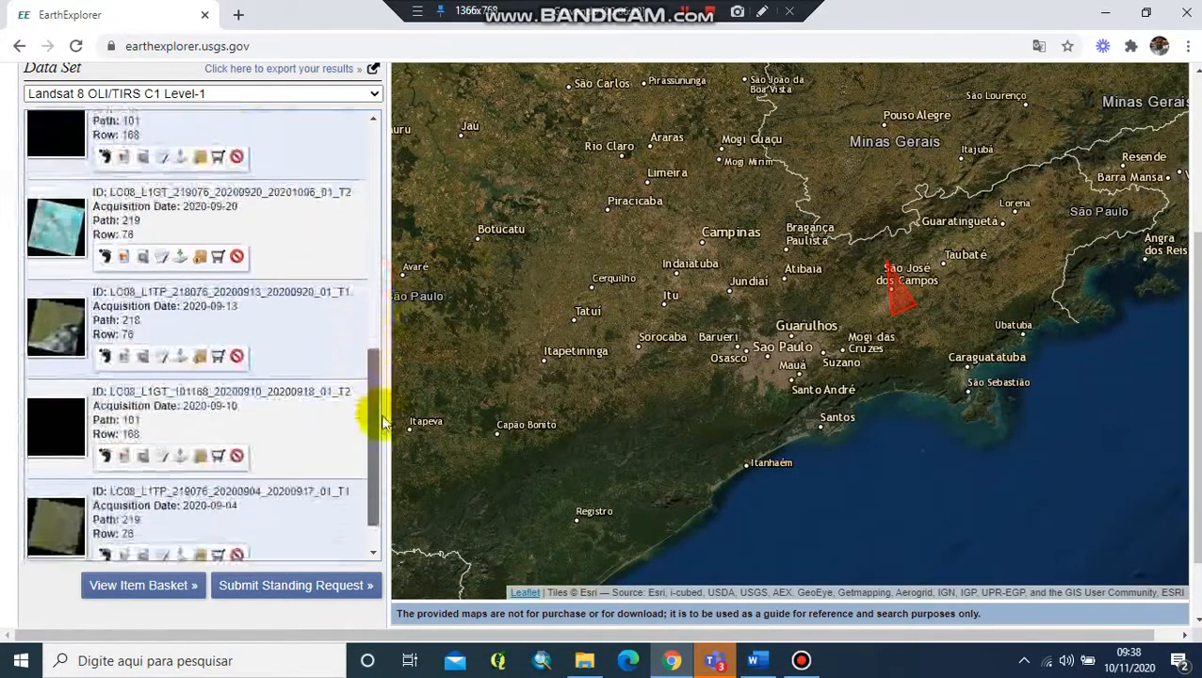
pyautogui.scroll(-1, 353, 411)
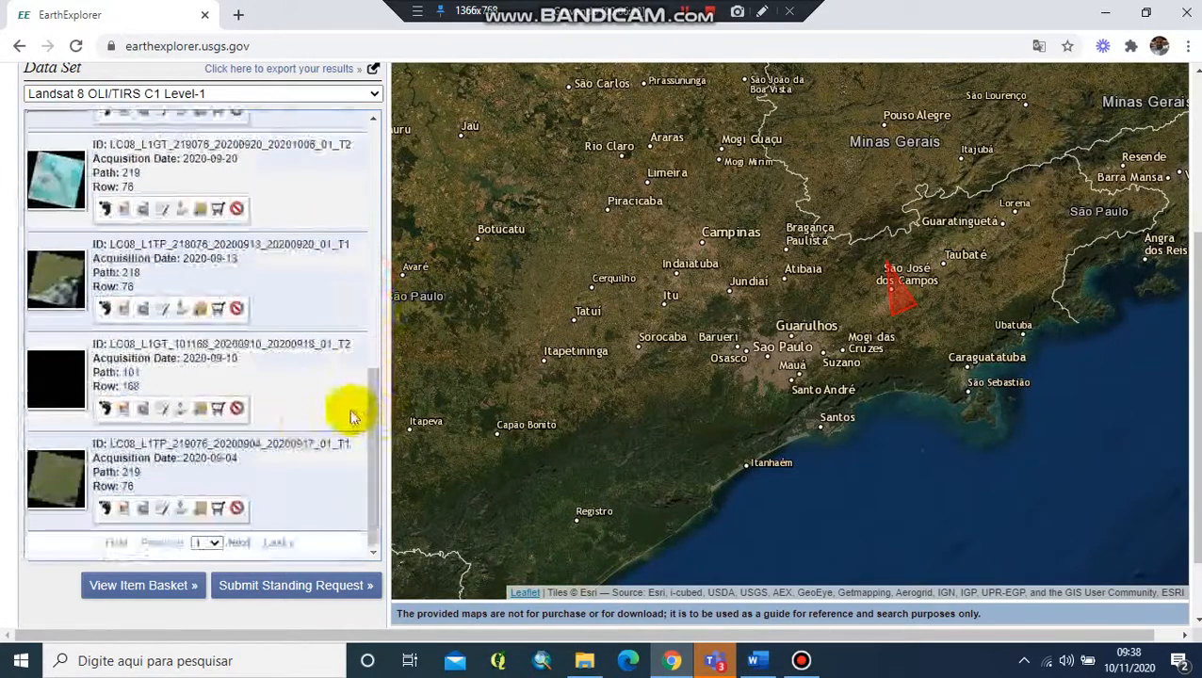
pyautogui.click(277, 545)
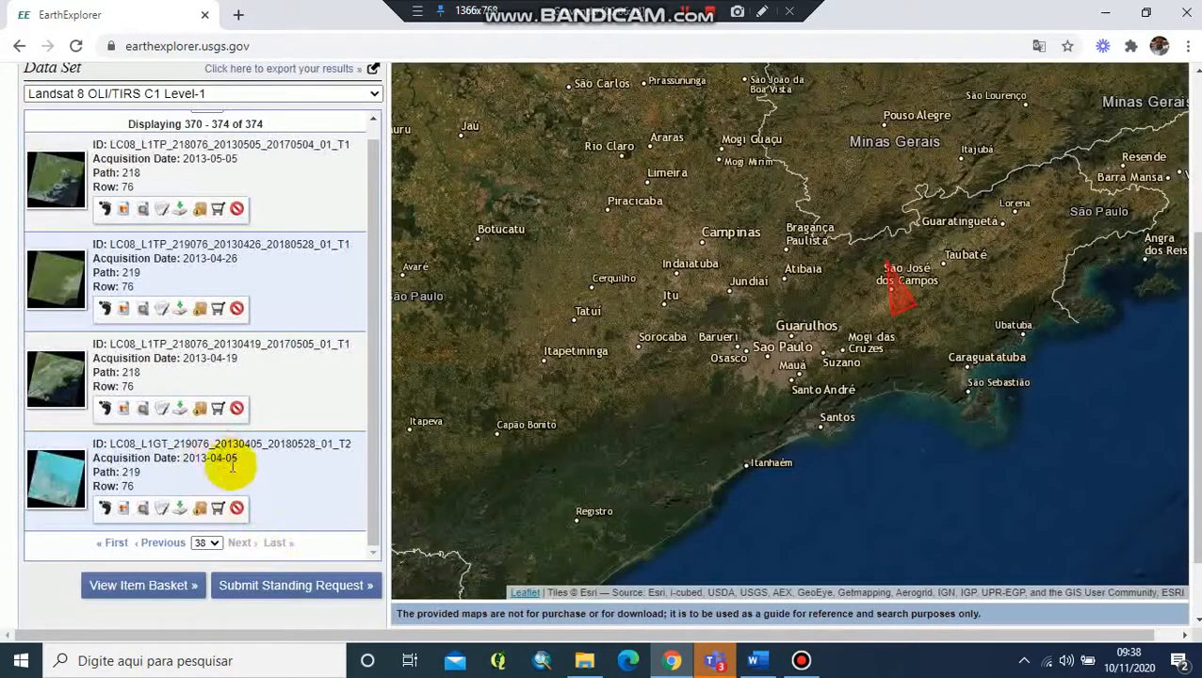
pyautogui.moveTo(241, 458); pyautogui.dragTo(193, 460)
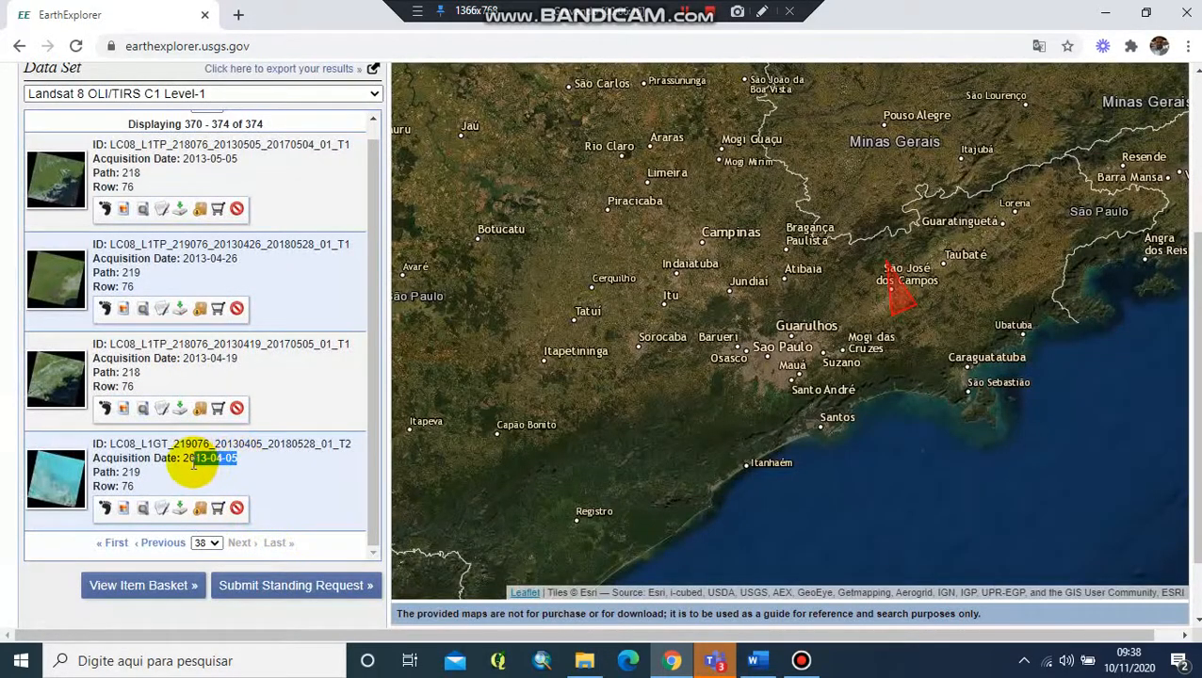
pyautogui.moveTo(376, 424); pyautogui.dragTo(367, 375)
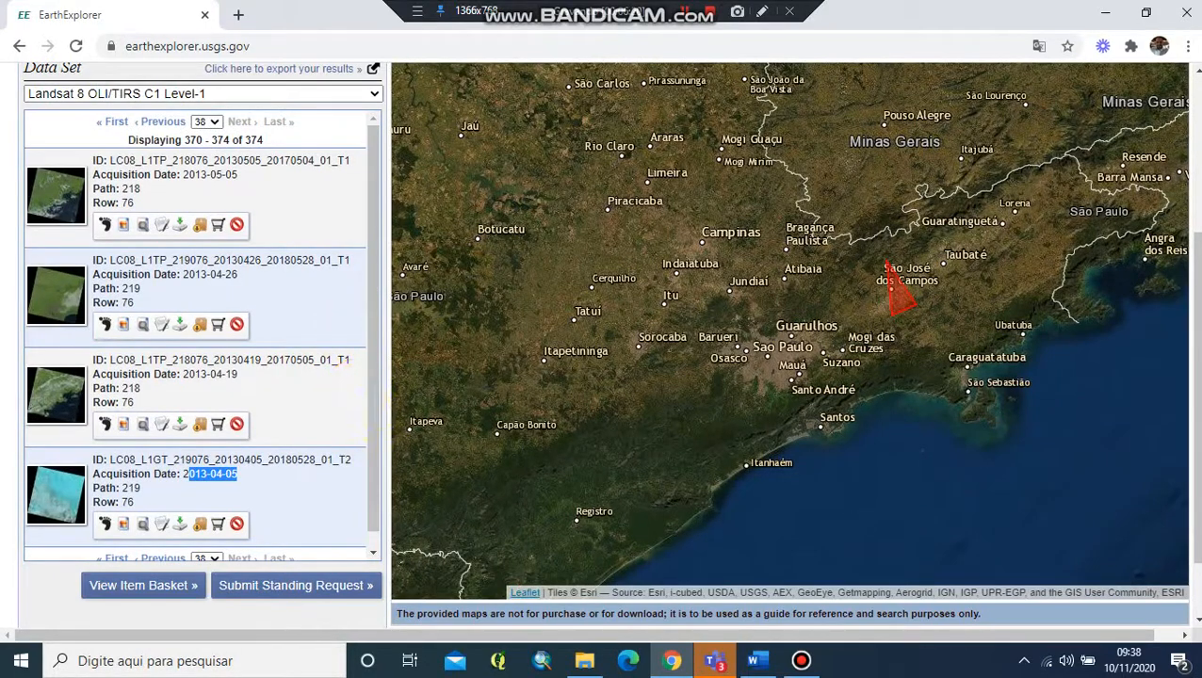
pyautogui.scroll(3, 1196, 325)
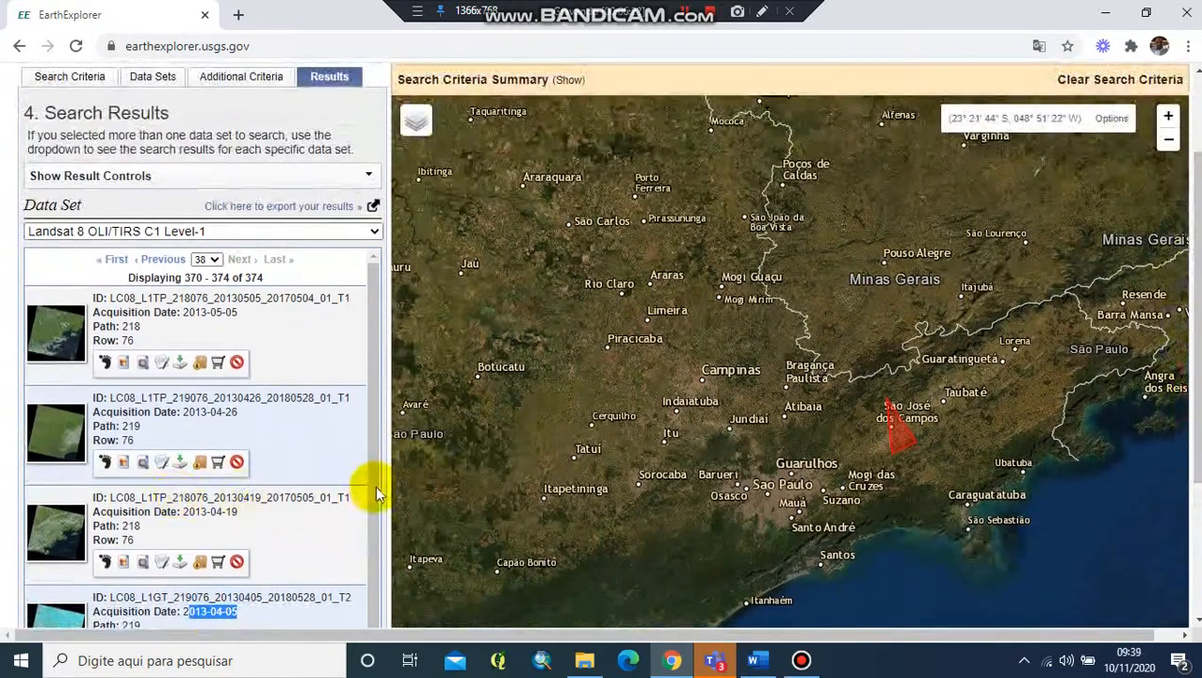
# Go back to results page 37, preview the 2013-07-15 scene on the map and remove its overlay.
pyautogui.click(163, 259)
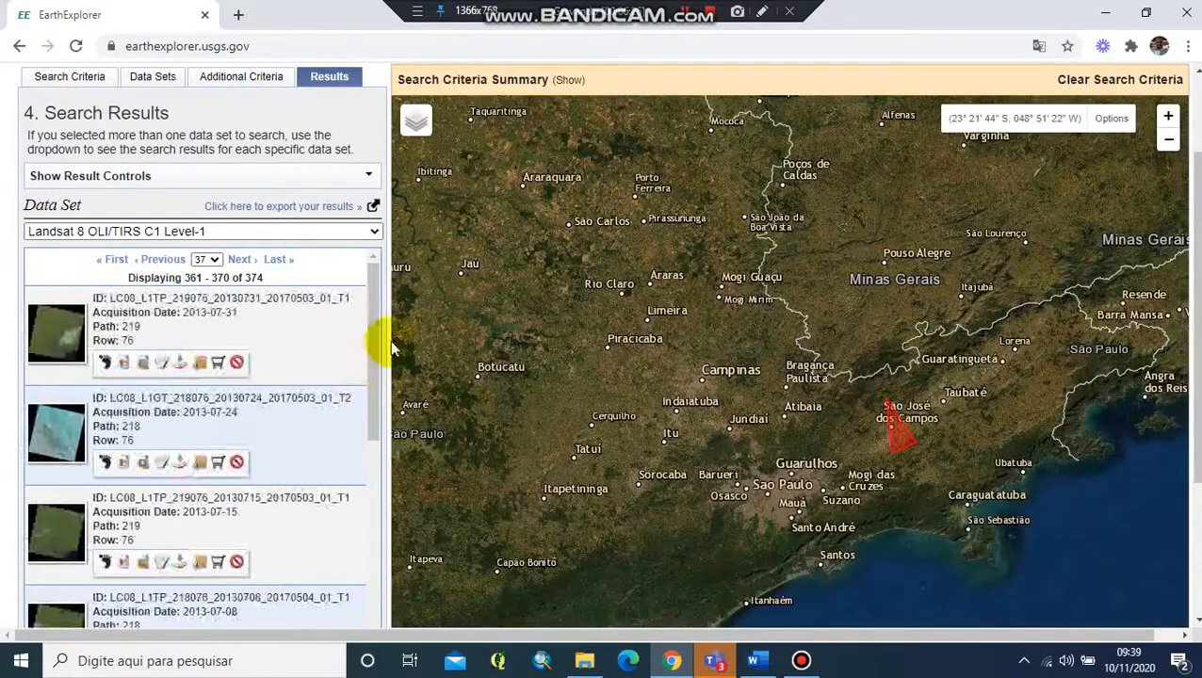
pyautogui.moveTo(371, 343); pyautogui.dragTo(372, 416)
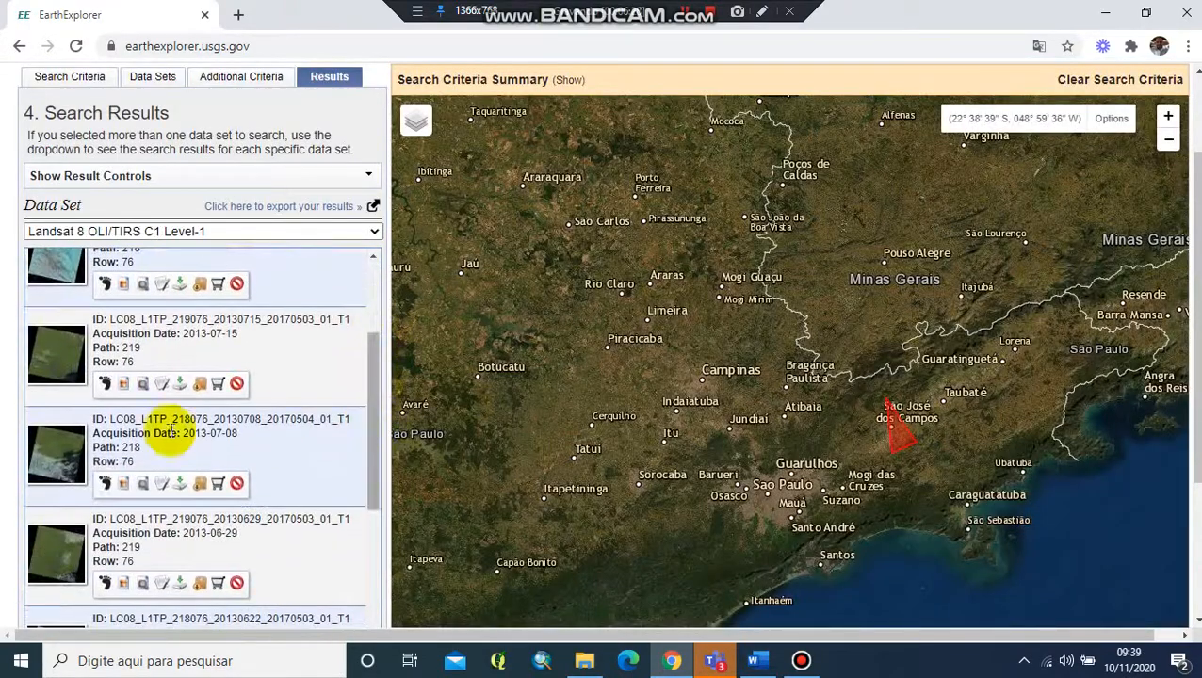
pyautogui.click(125, 386)
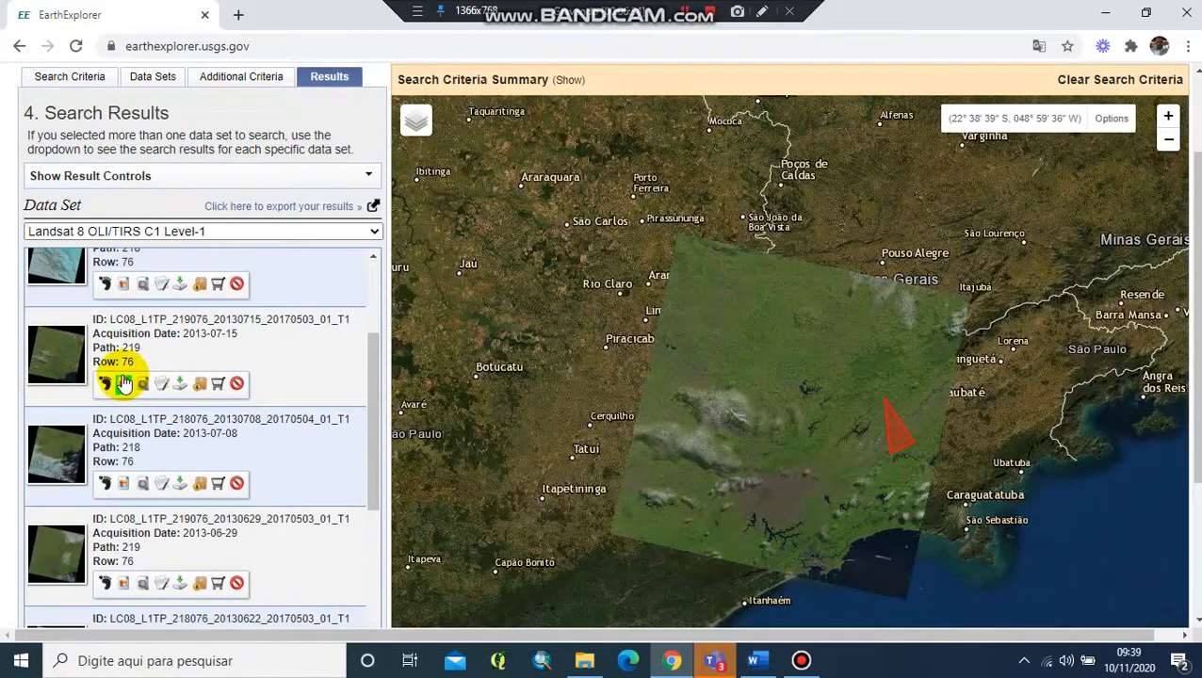
pyautogui.click(125, 384)
pyautogui.moveTo(376, 405); pyautogui.dragTo(384, 304)
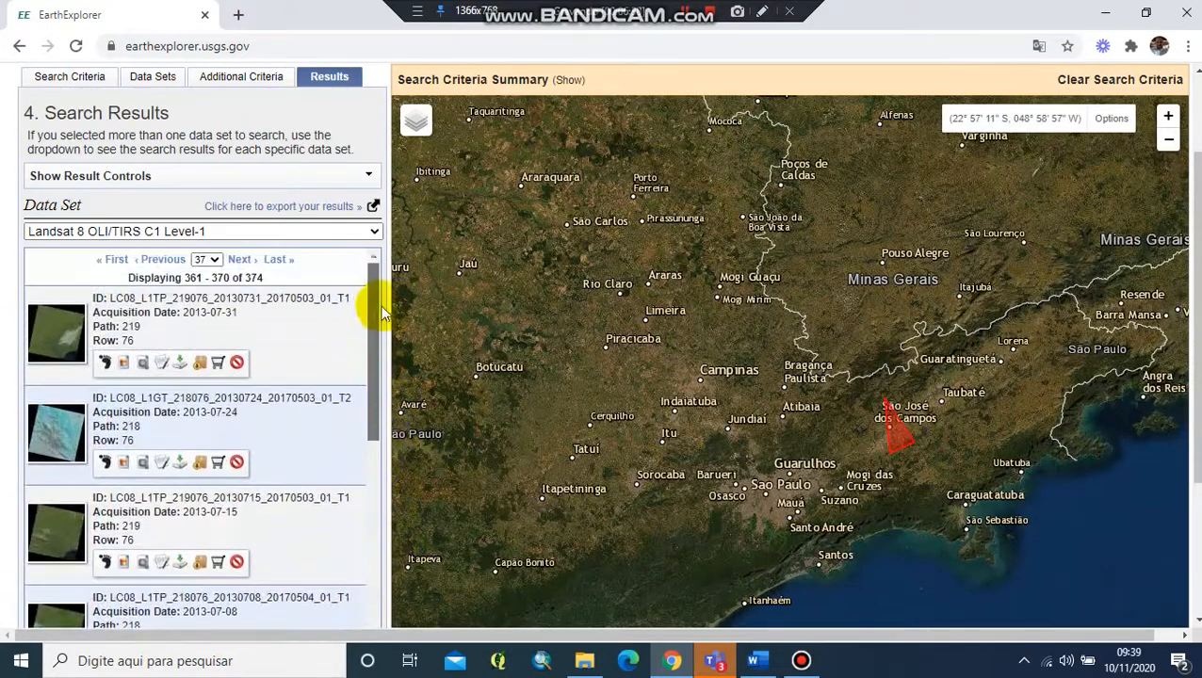
# Go back to results page 36 and overlay the 2013-09-10 scene (path 218, row 76) on the map.
pyautogui.click(155, 260)
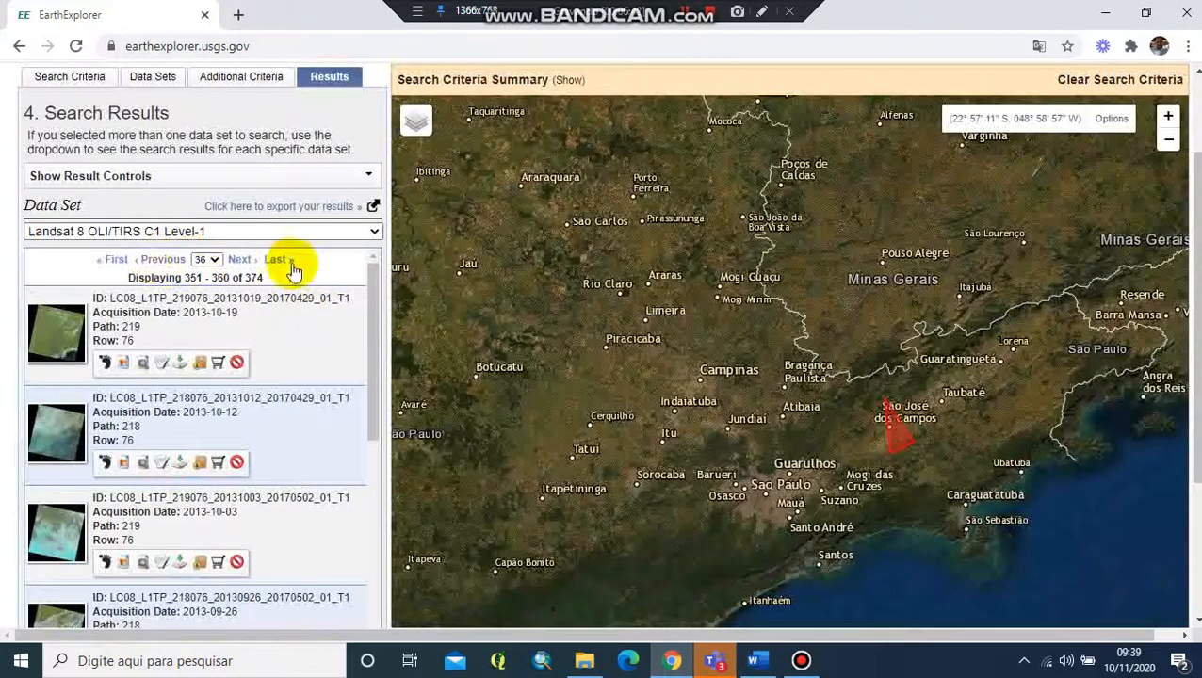
pyautogui.moveTo(384, 314); pyautogui.dragTo(383, 466)
pyautogui.click(123, 464)
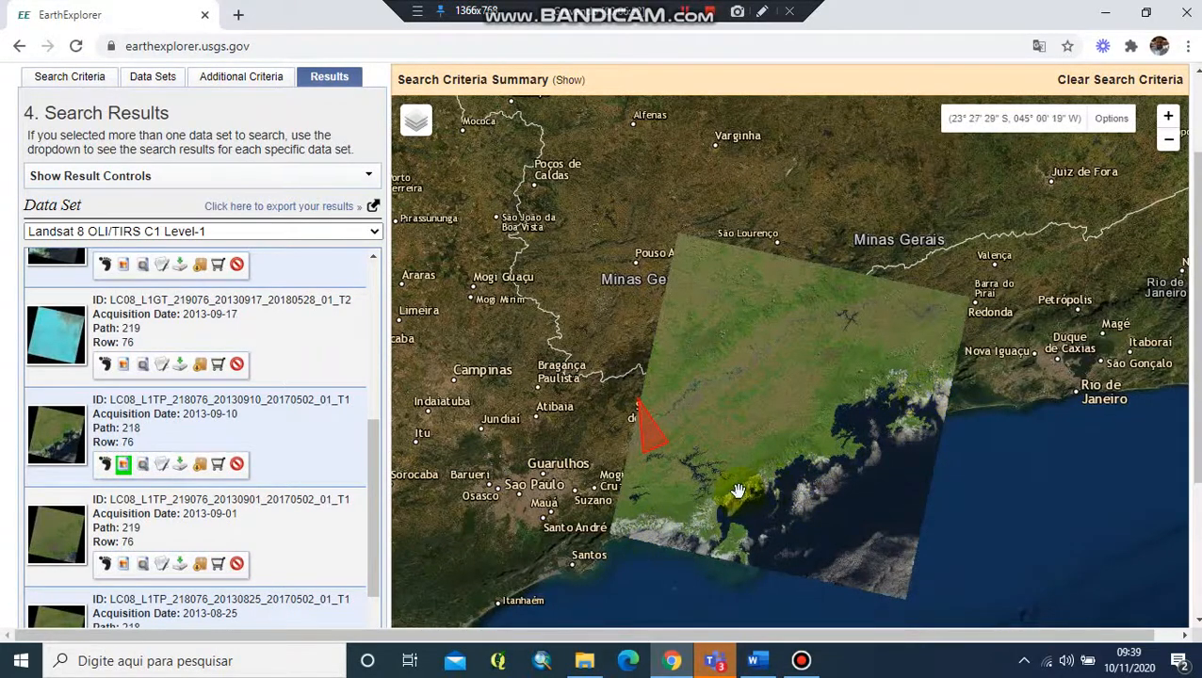
# Review the download options for the 2013-09-10 scene and download its LandsatLook Images with Geographic Reference.
pyautogui.click(180, 465)
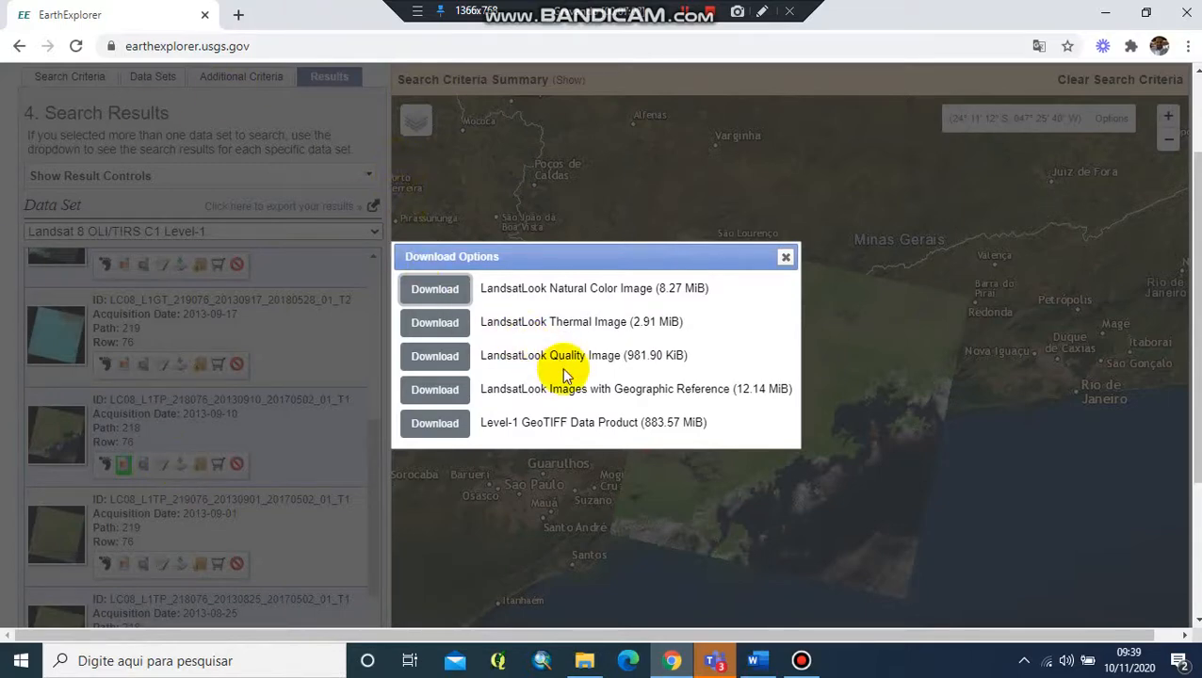
pyautogui.moveTo(695, 355); pyautogui.dragTo(665, 356)
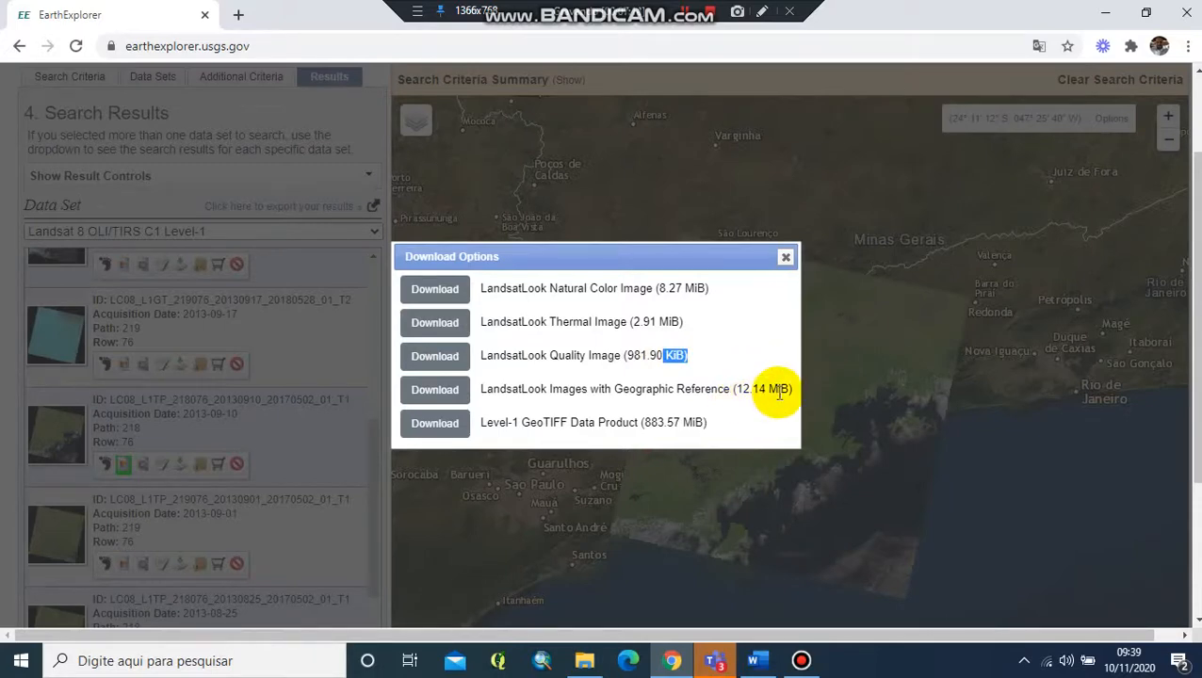
pyautogui.moveTo(798, 394); pyautogui.dragTo(482, 400)
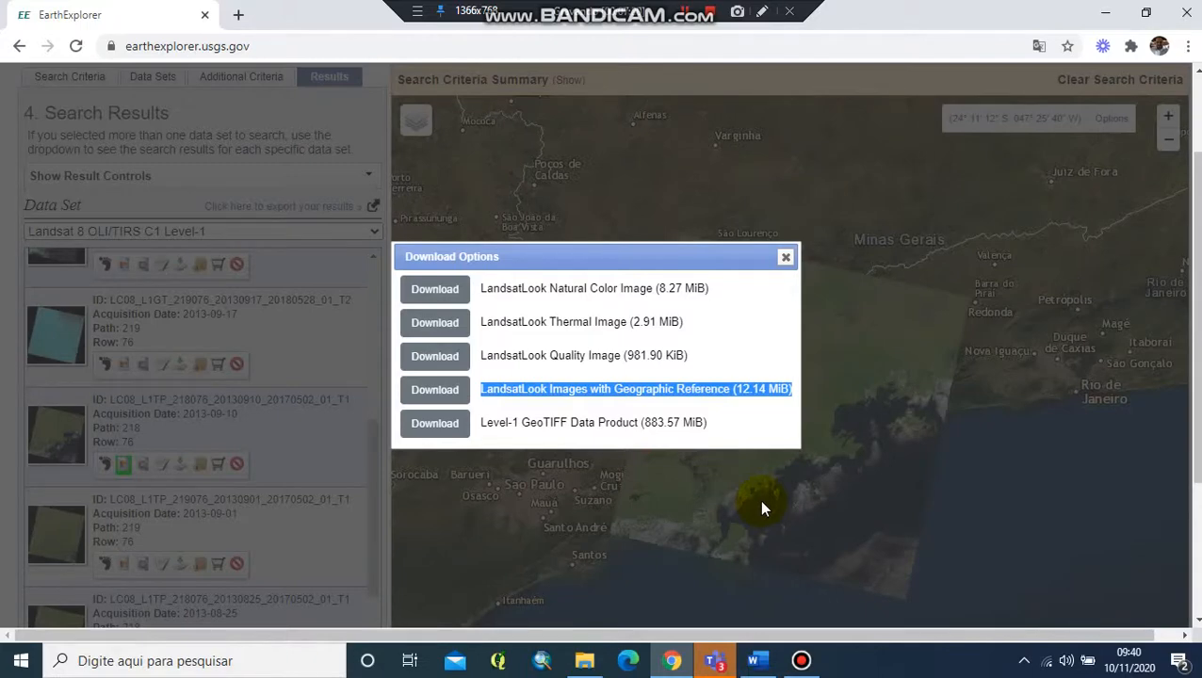
pyautogui.click(435, 390)
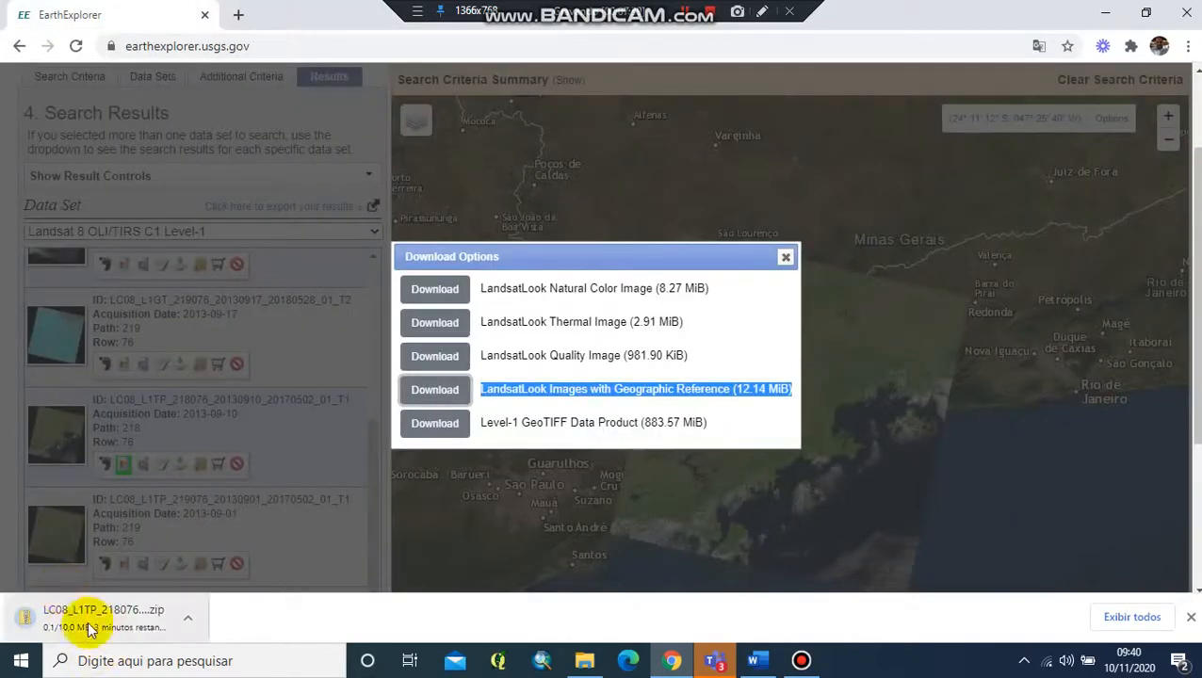
# Launch QGIS Desktop 3.14.16 from the QGIS 3.14 program group.
pyautogui.click(8, 667)
pyautogui.scroll(-15, 155, 405)
pyautogui.scroll(-8, 163, 434)
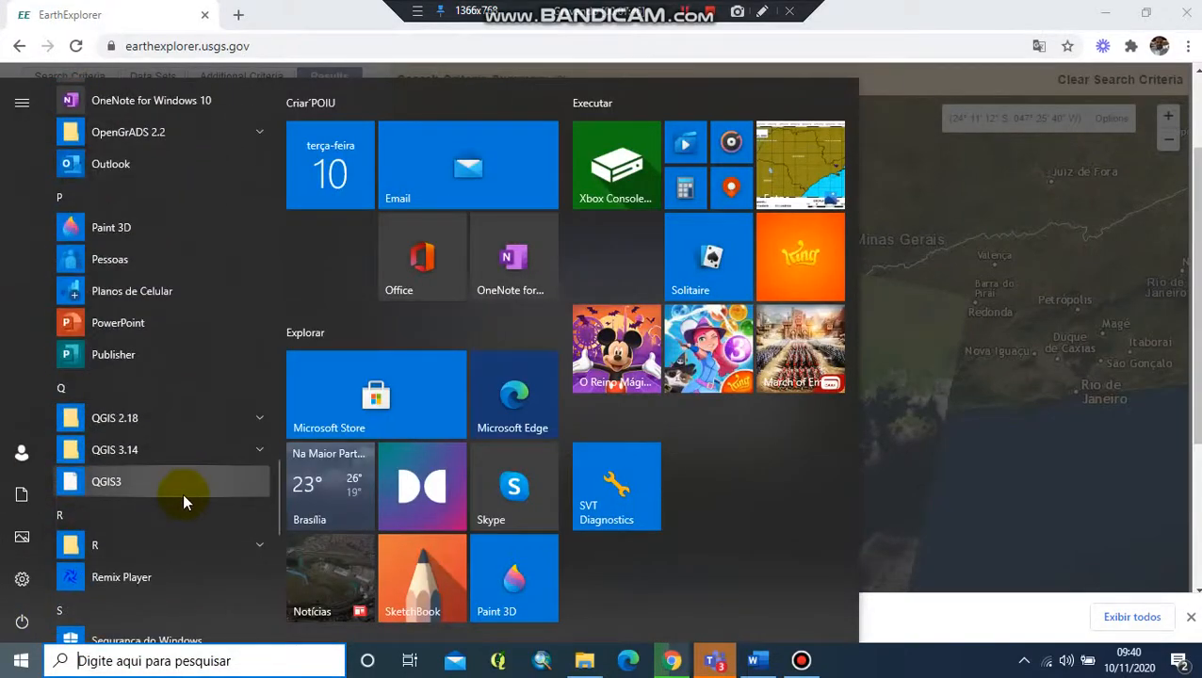
pyautogui.click(259, 288)
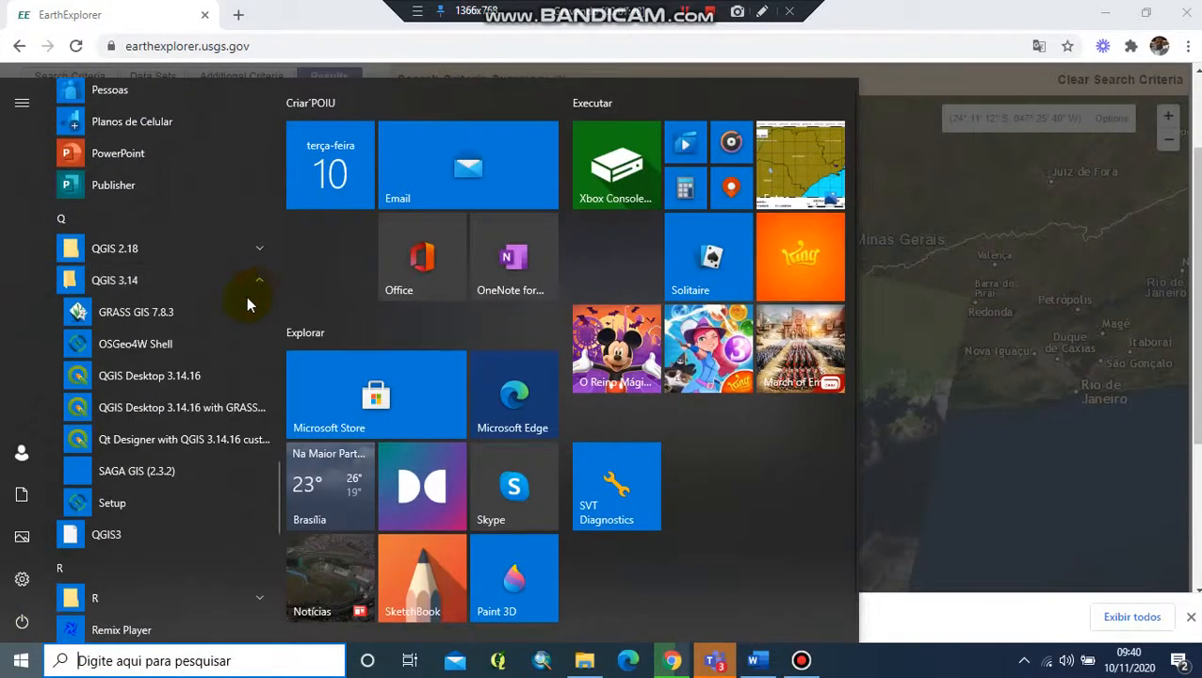
pyautogui.click(210, 375)
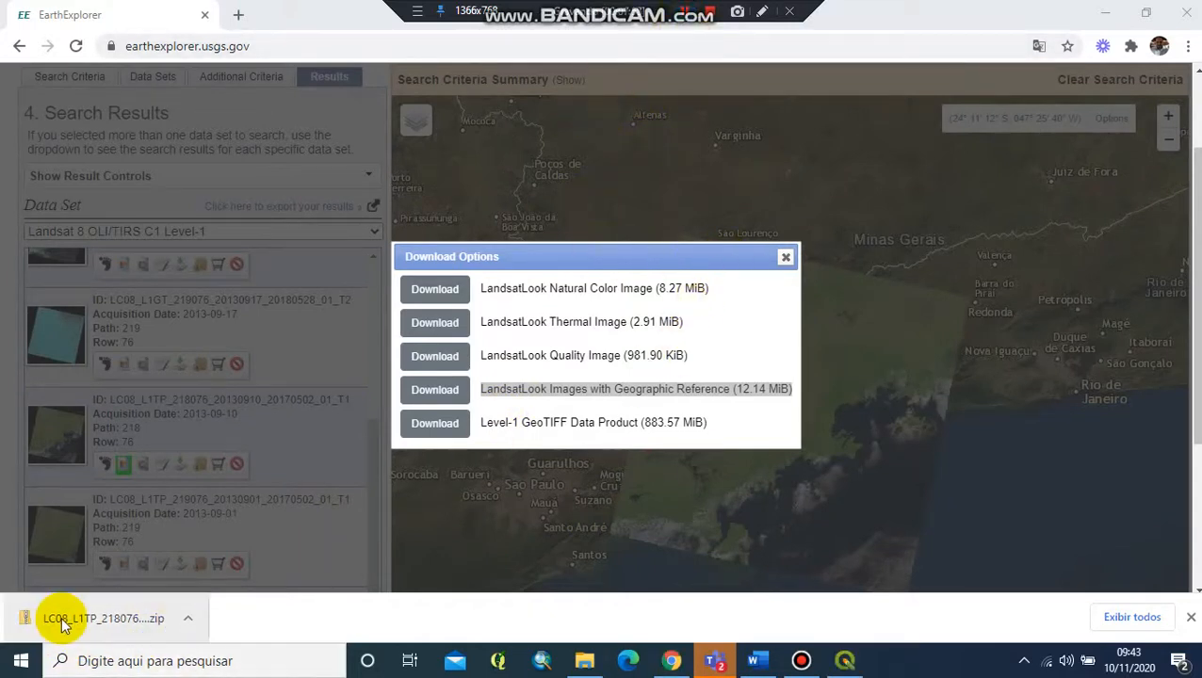
# Copy the downloaded LC08_L1TP_218076_20130910_20170502_01_T1 archive from Downloads into a new folder Aula_06 in C:\LEII.
pyautogui.click(1142, 616)
pyautogui.click(428, 262)
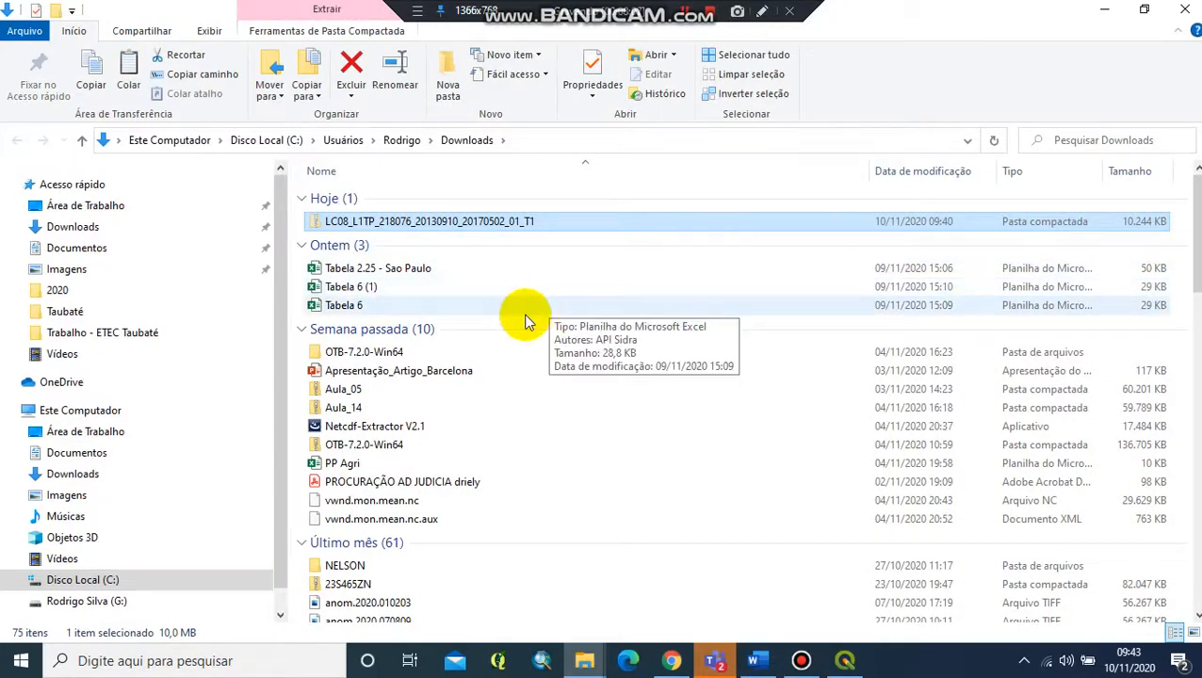
pyautogui.click(84, 580)
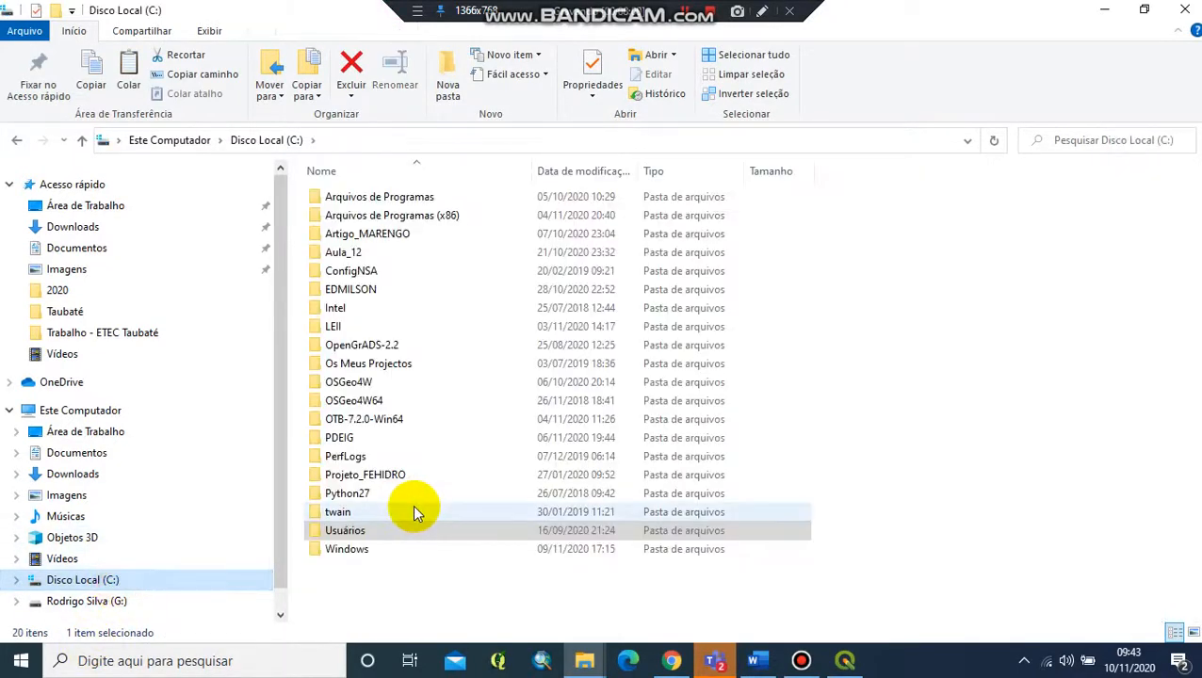
pyautogui.doubleClick(349, 330)
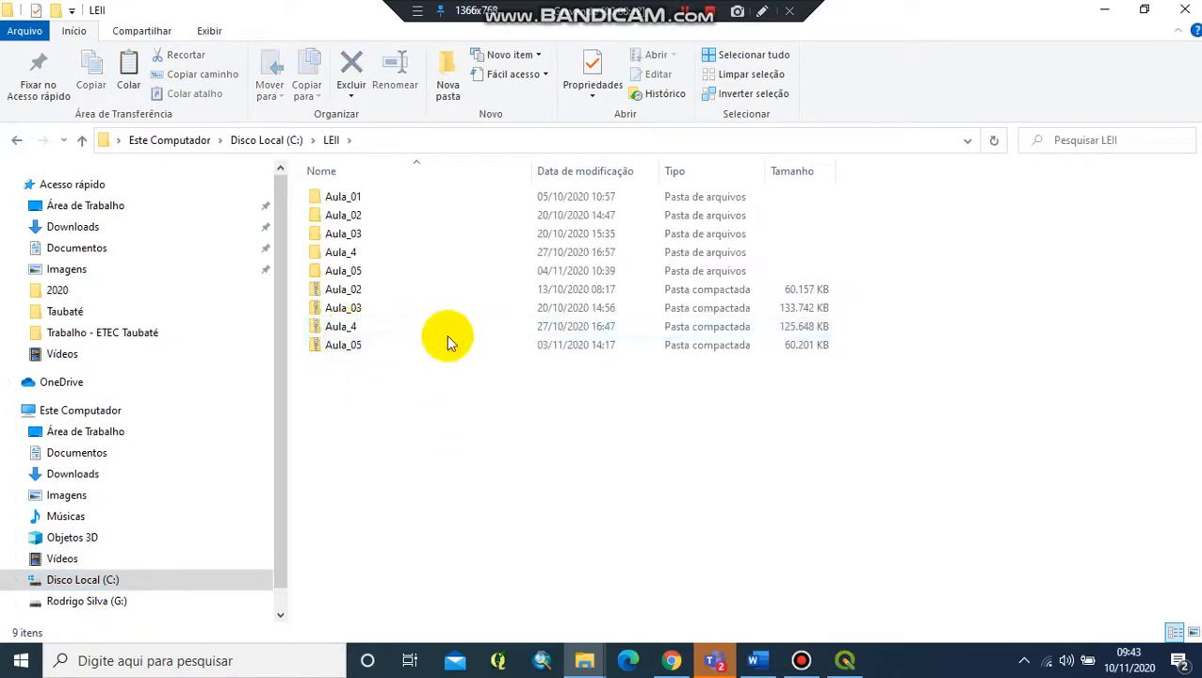
pyautogui.click(450, 89)
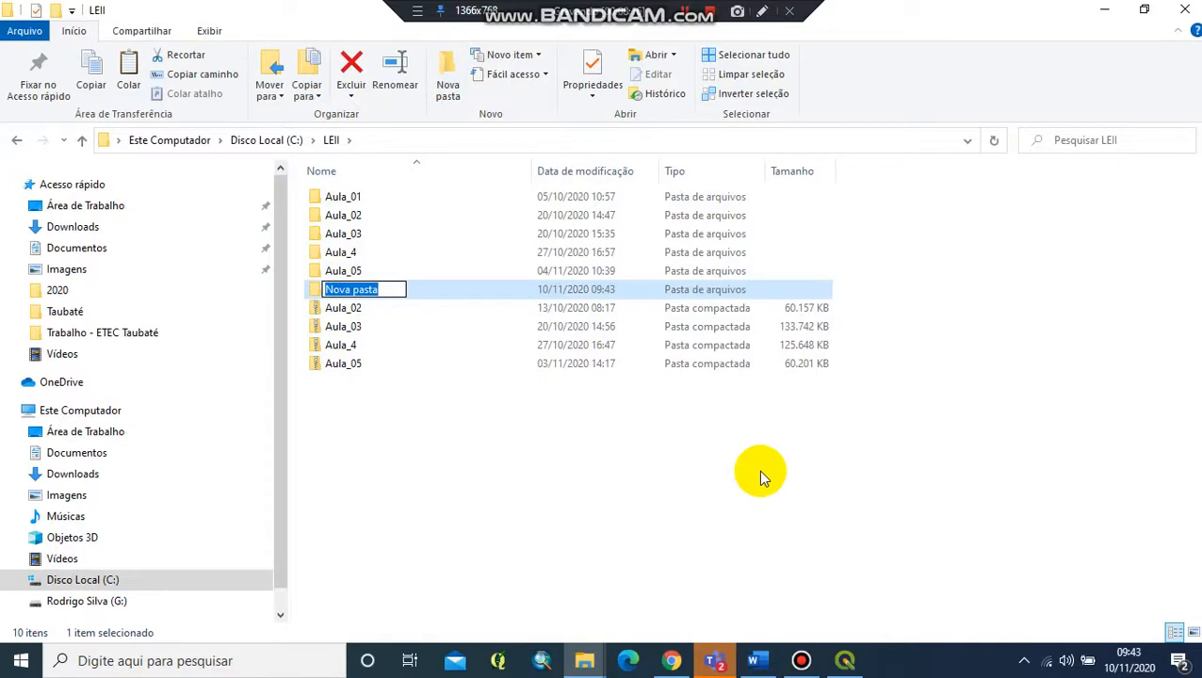
pyautogui.write('Aula_')
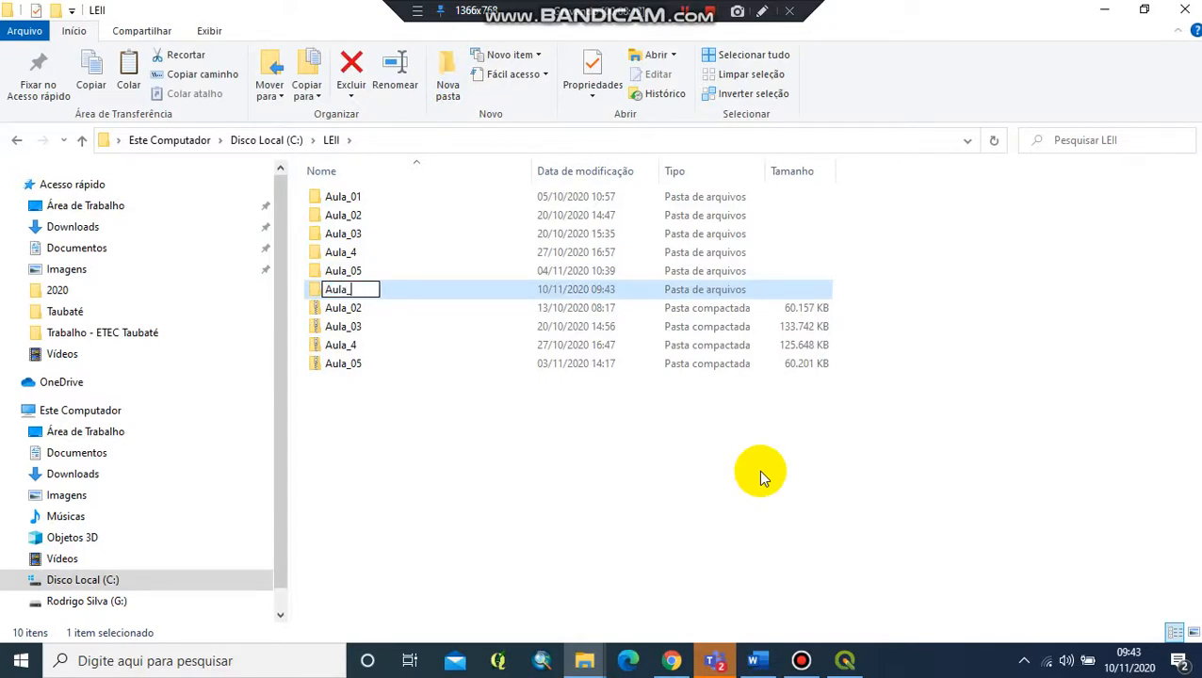
pyautogui.press('Return')
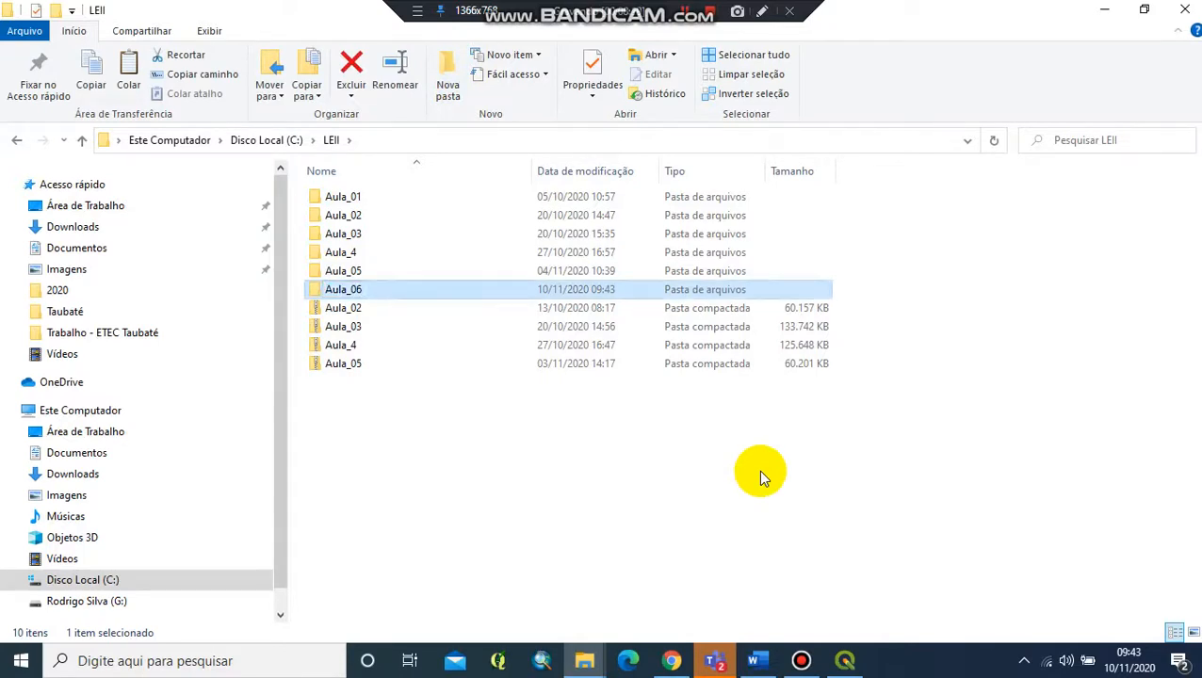
pyautogui.press('Return')
pyautogui.hotkey('ctrl', 'v')
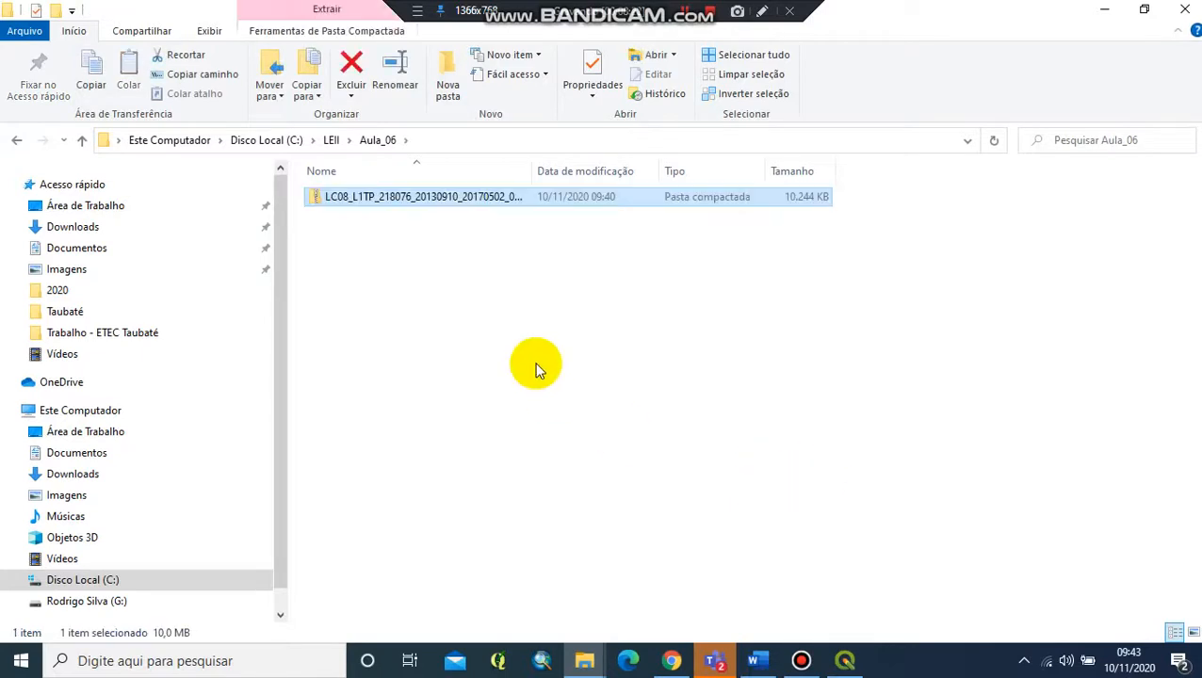
# Extract the Landsat archive to its own folder inside C:\LEII\Aula_06 and check the extracted folder.
pyautogui.click(537, 362)
pyautogui.rightClick(431, 198)
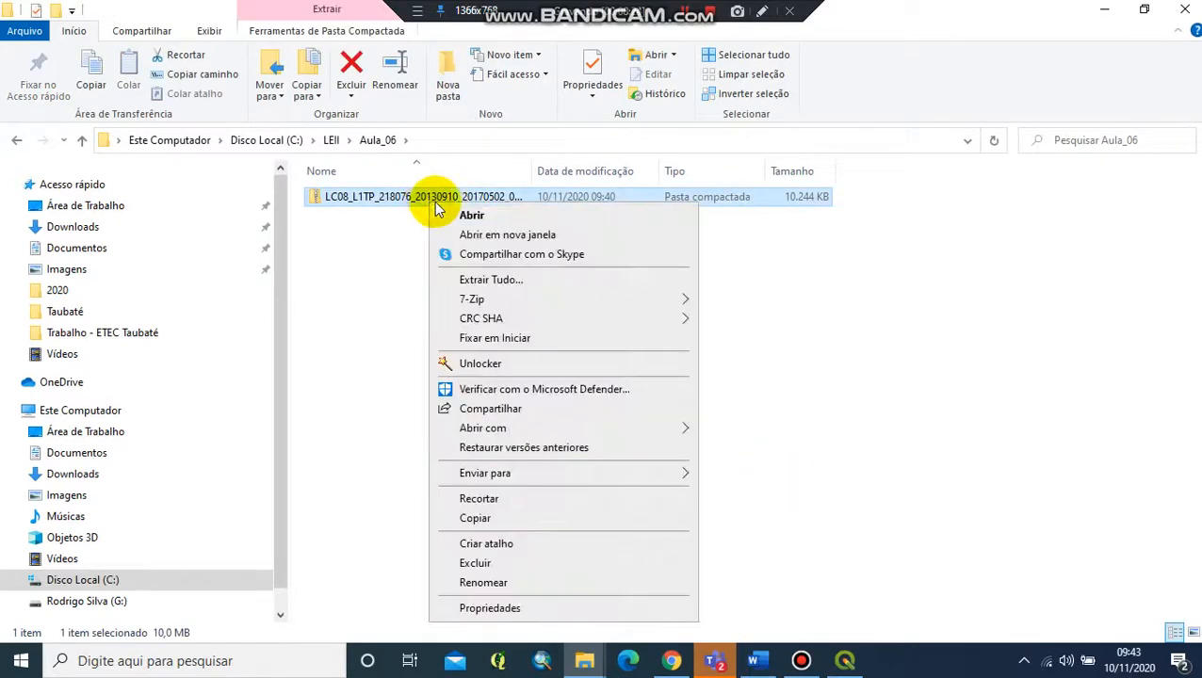
pyautogui.click(506, 282)
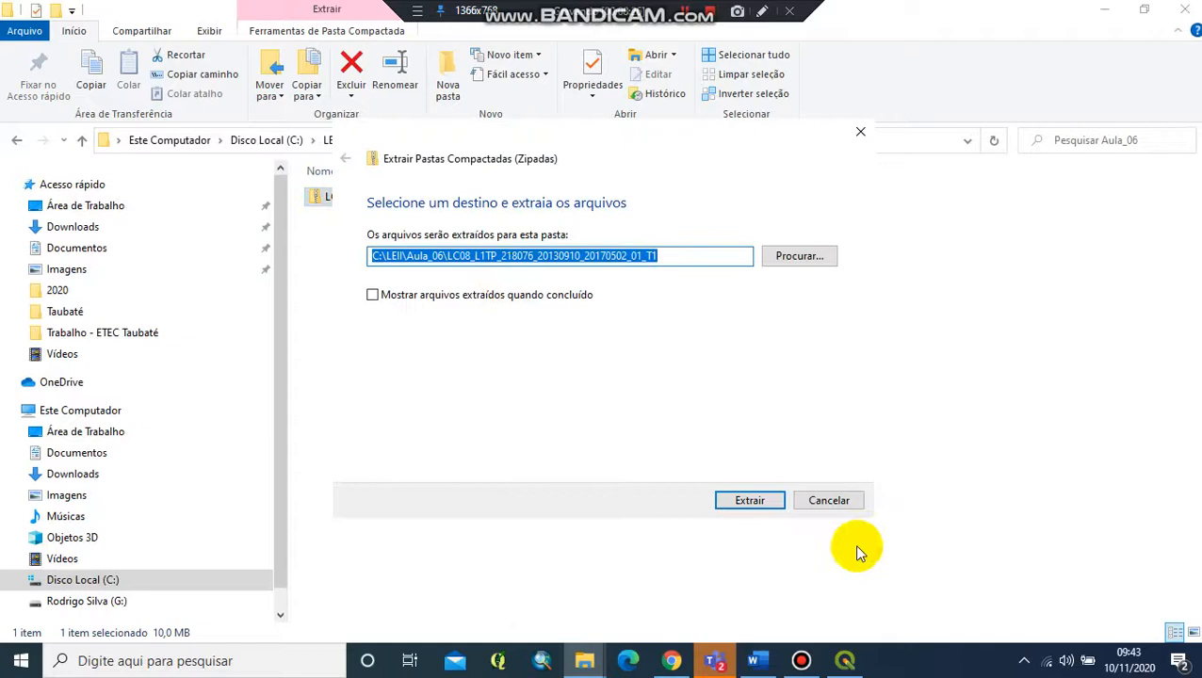
pyautogui.click(758, 501)
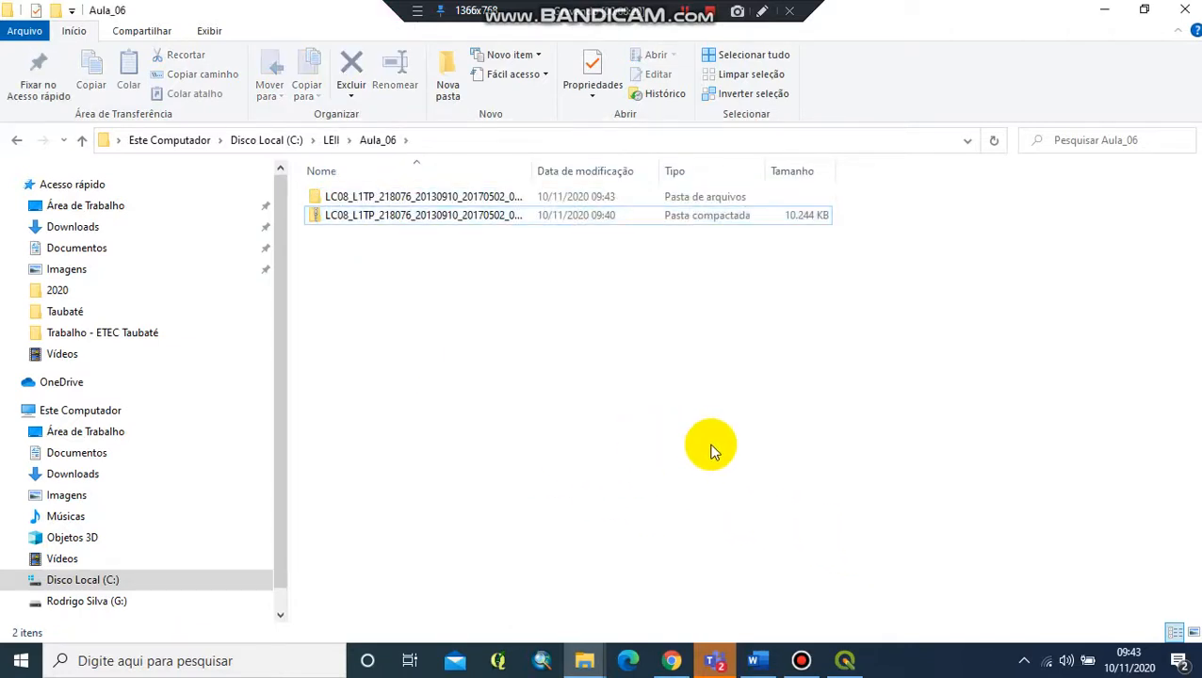
pyautogui.click(389, 199)
pyautogui.doubleClick(389, 200)
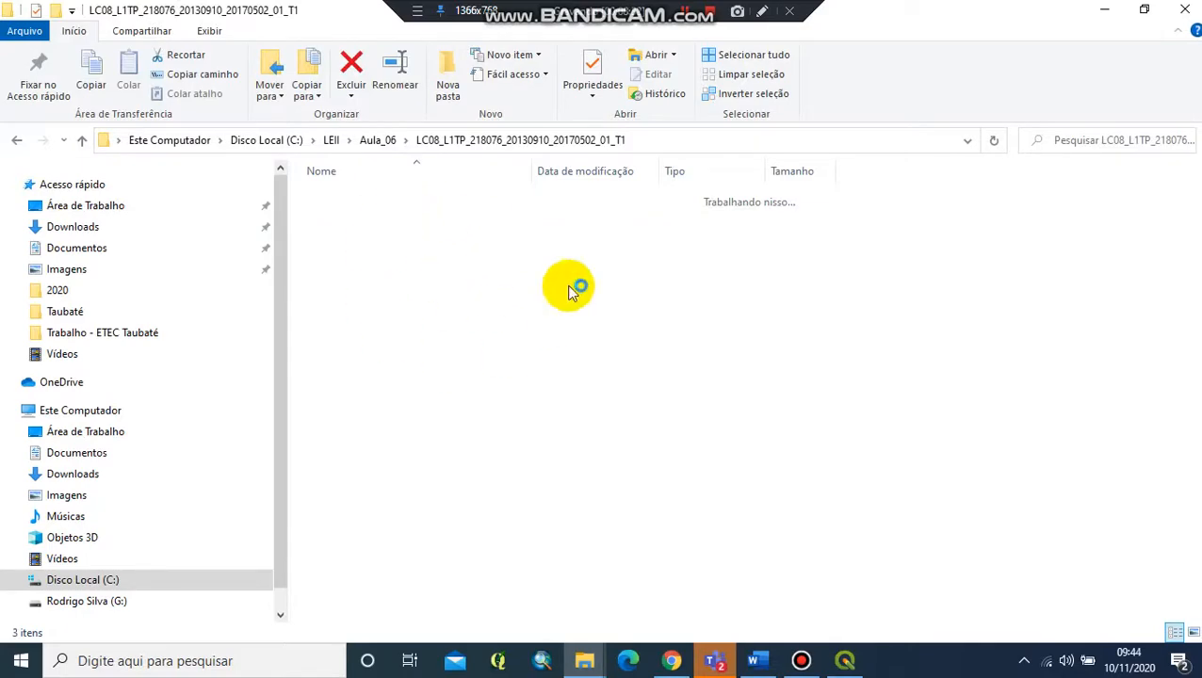
pyautogui.click(81, 140)
# Switch to QGIS, discard the unsaved project, start a new empty project and dismiss the Python error message.
pyautogui.click(843, 664)
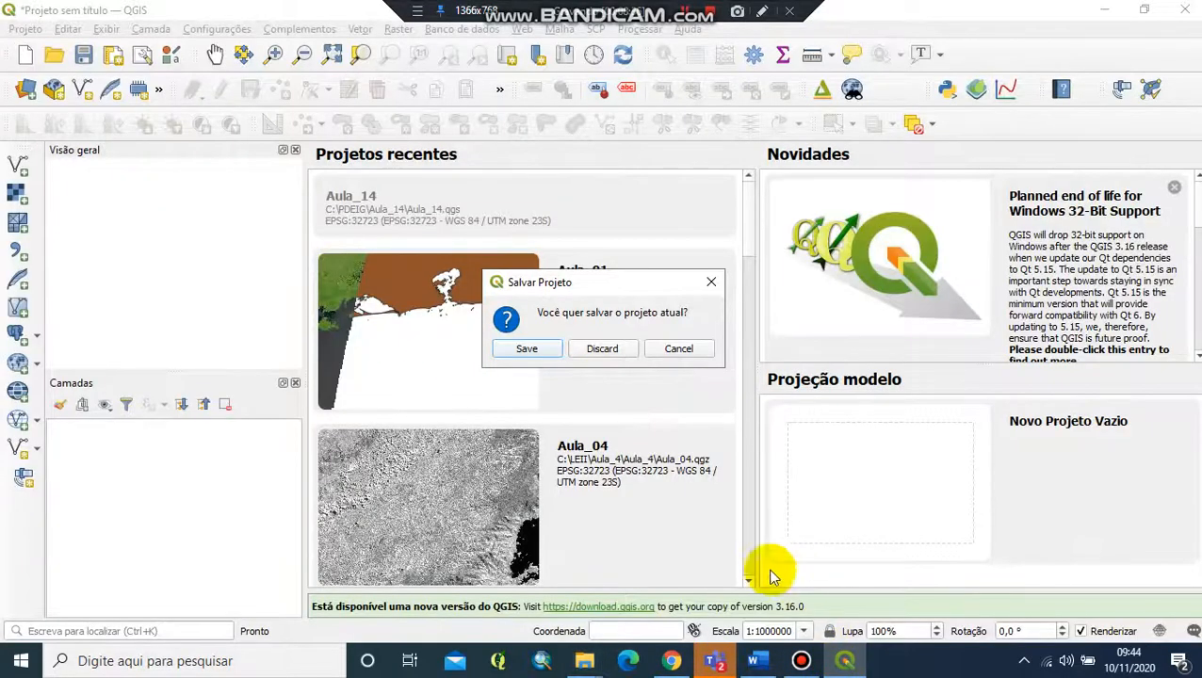
pyautogui.click(603, 351)
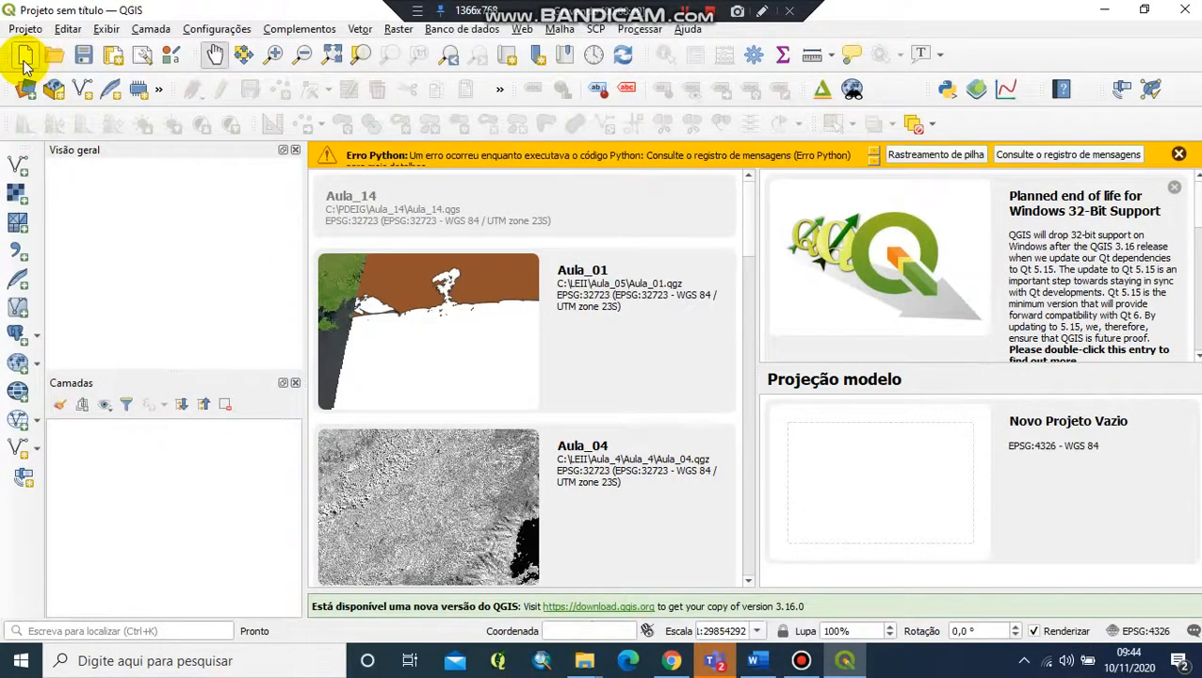
pyautogui.click(23, 60)
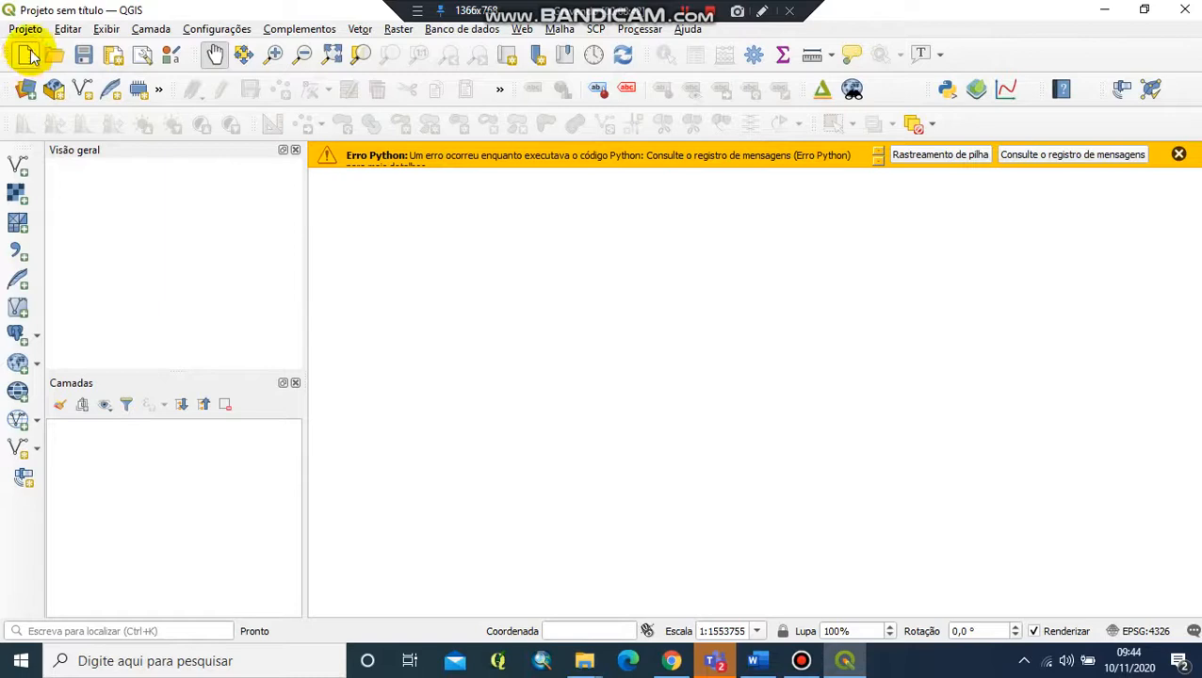
pyautogui.click(1178, 153)
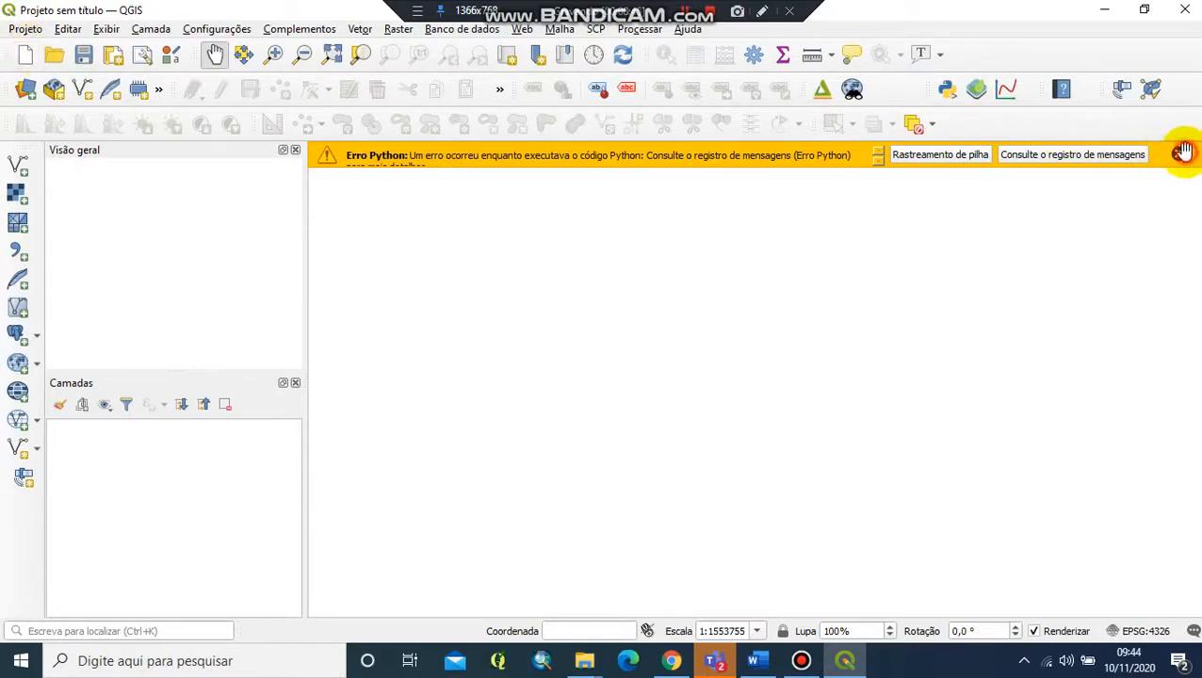
# Set the project's coordinate reference system to WGS 84 / UTM zone 23S (EPSG:32723).
pyautogui.click(29, 30)
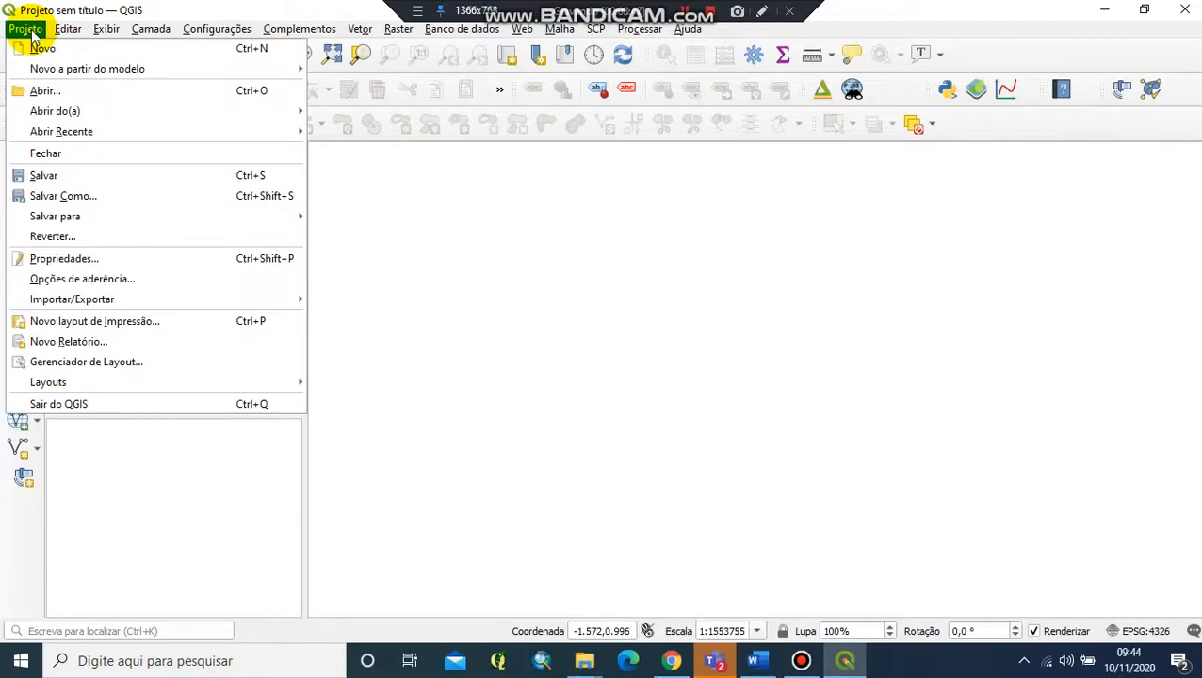
pyautogui.click(147, 259)
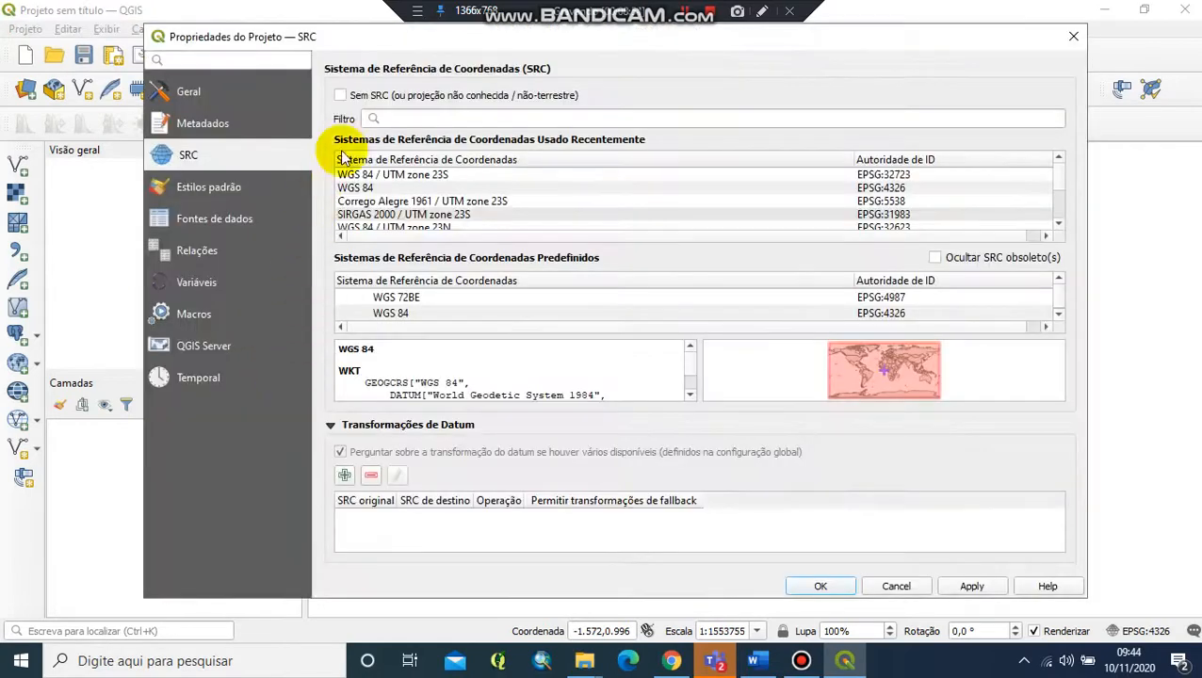
pyautogui.click(190, 157)
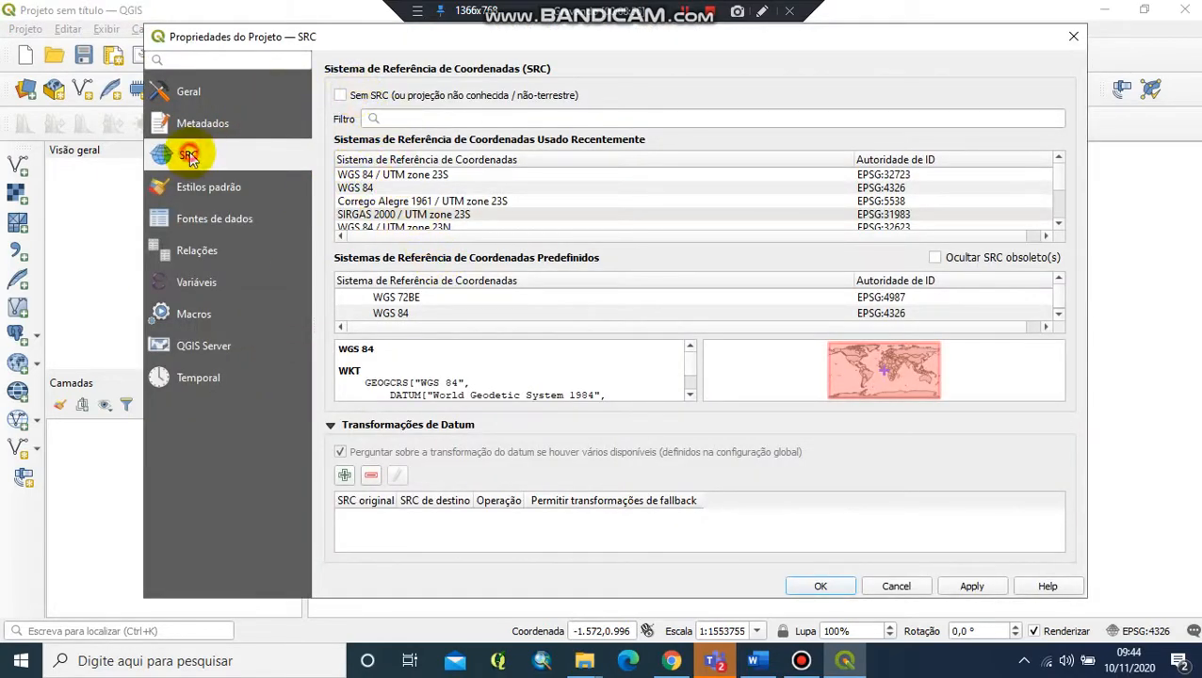
pyautogui.click(461, 114)
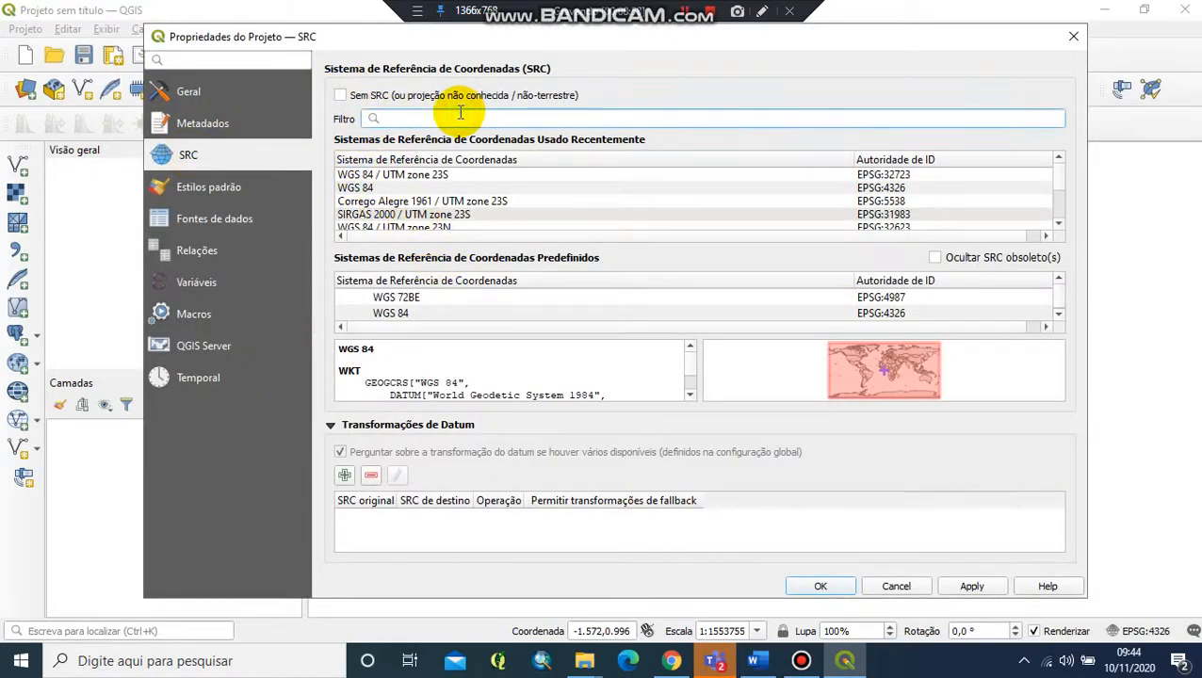
pyautogui.write('32')
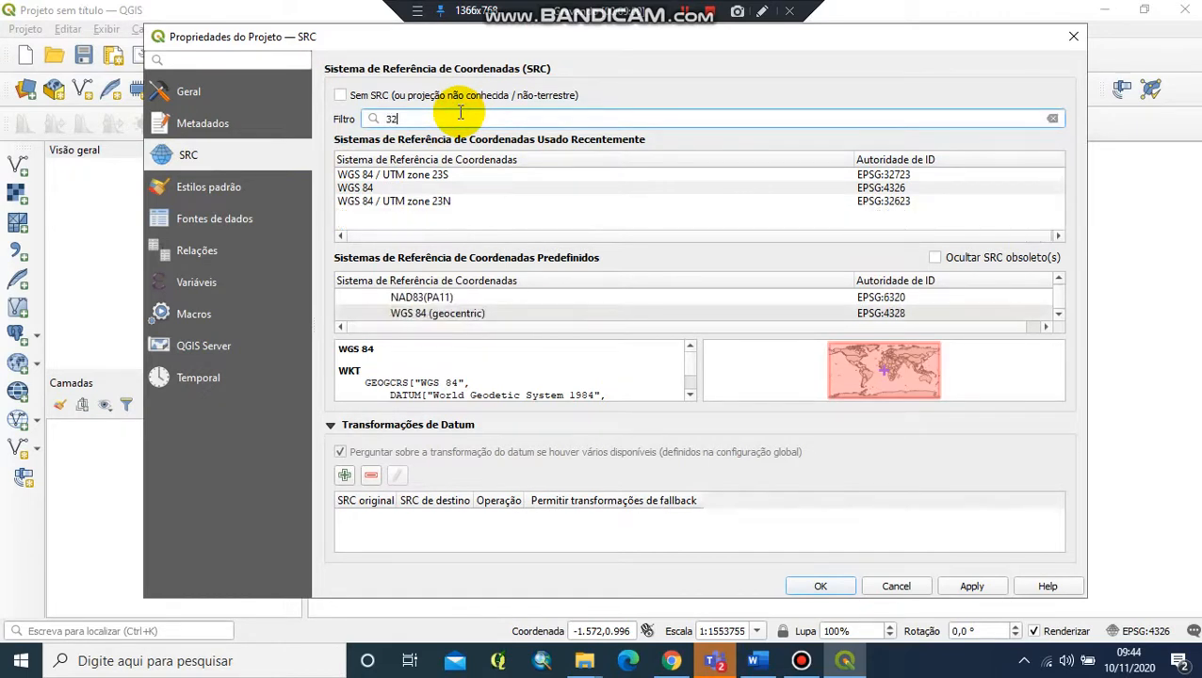
pyautogui.write('723')
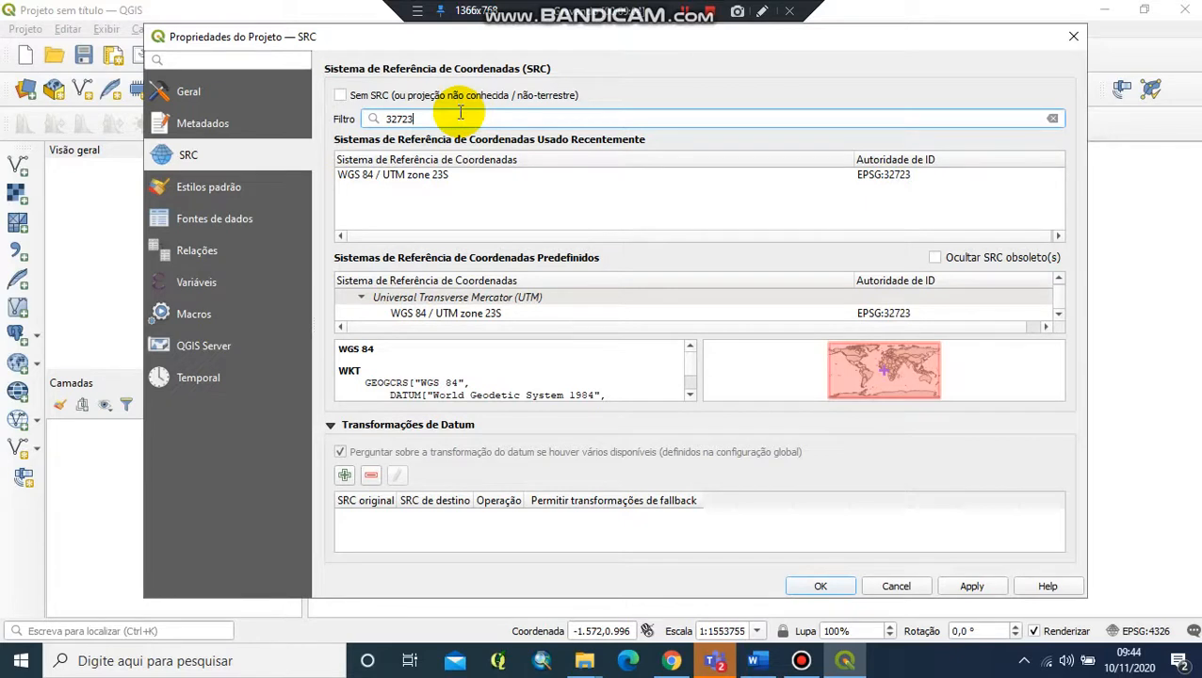
pyautogui.click(483, 314)
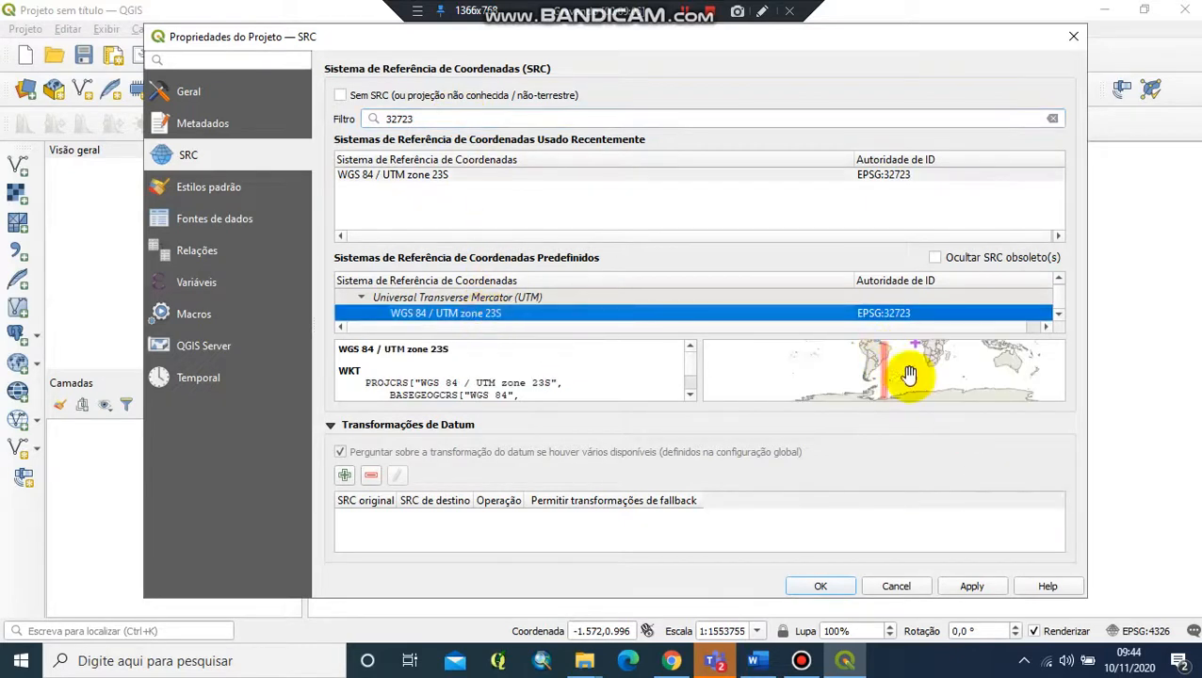
pyautogui.click(971, 585)
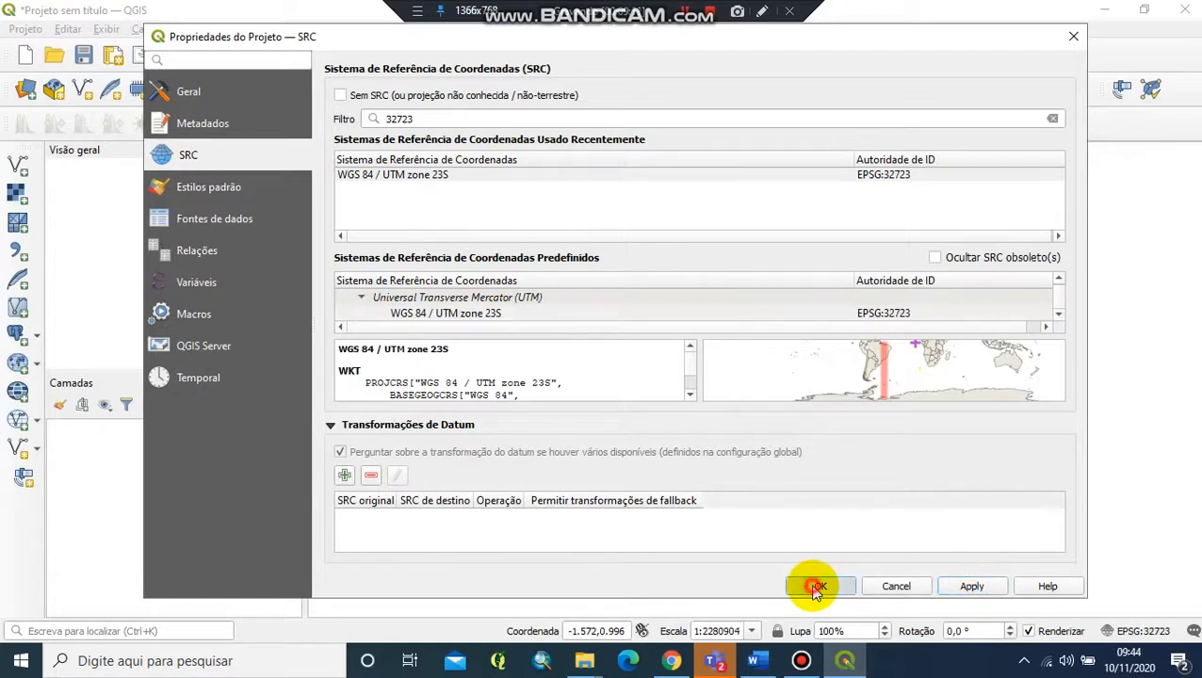
pyautogui.click(817, 584)
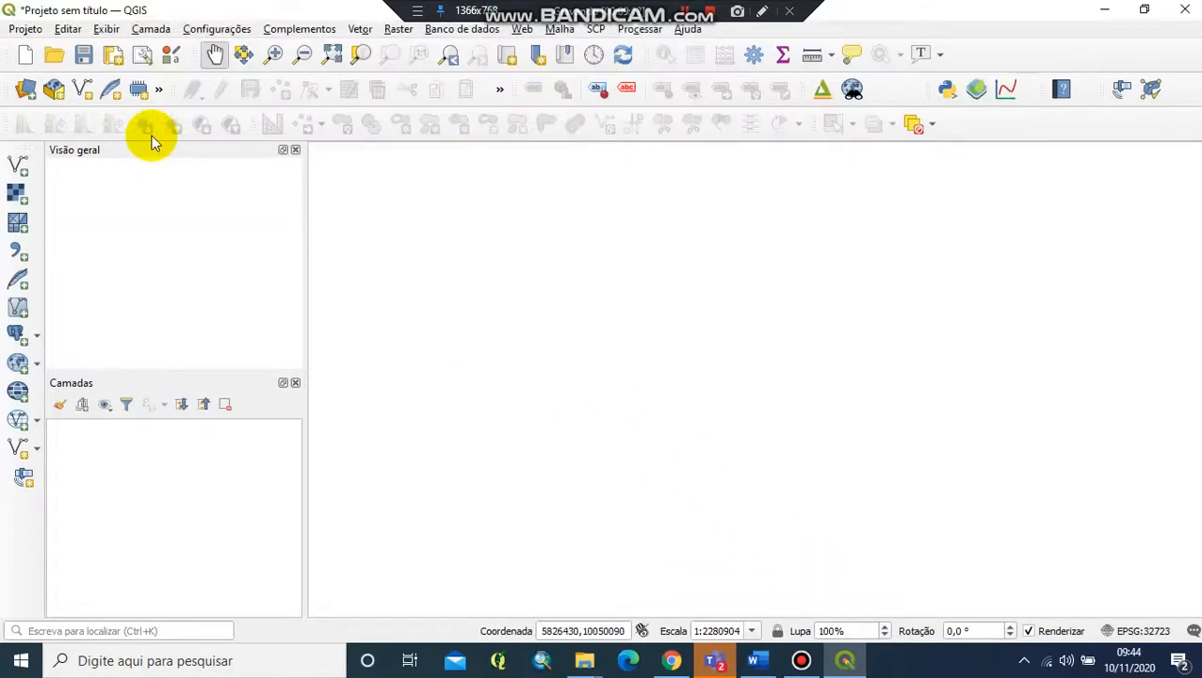
# Add the three extracted Landsat images (T1, T1_QB and T1_TIR) from C:\LEII\Aula_06 as raster layers.
pyautogui.click(14, 196)
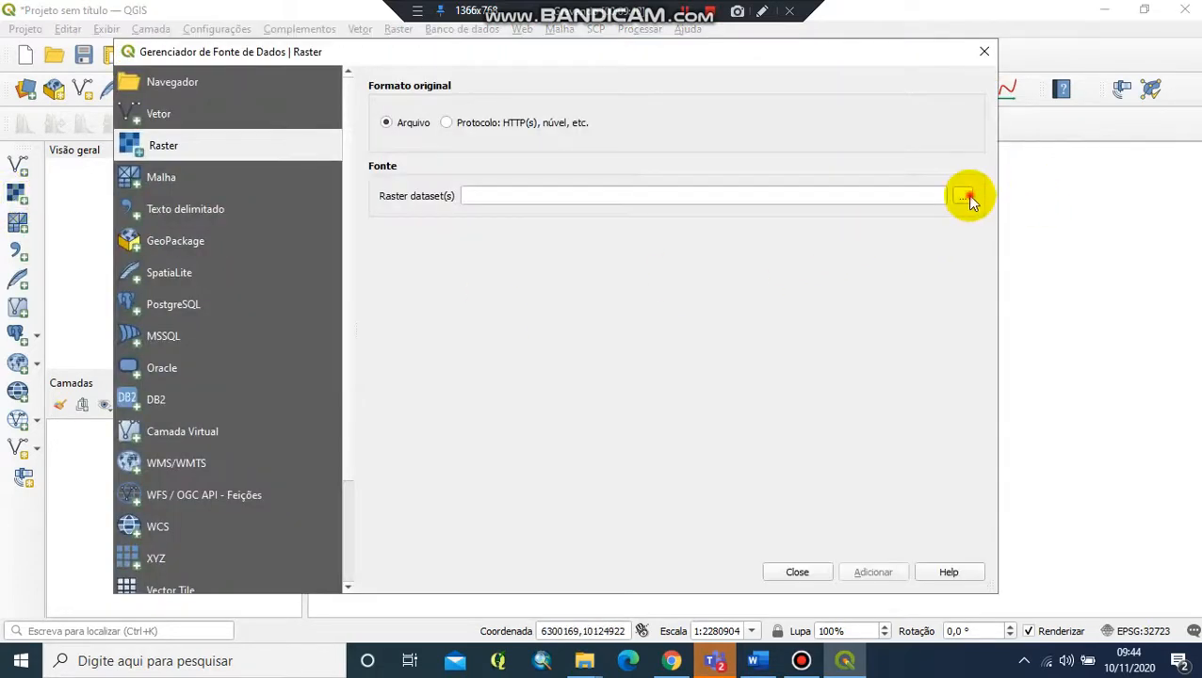
pyautogui.click(966, 194)
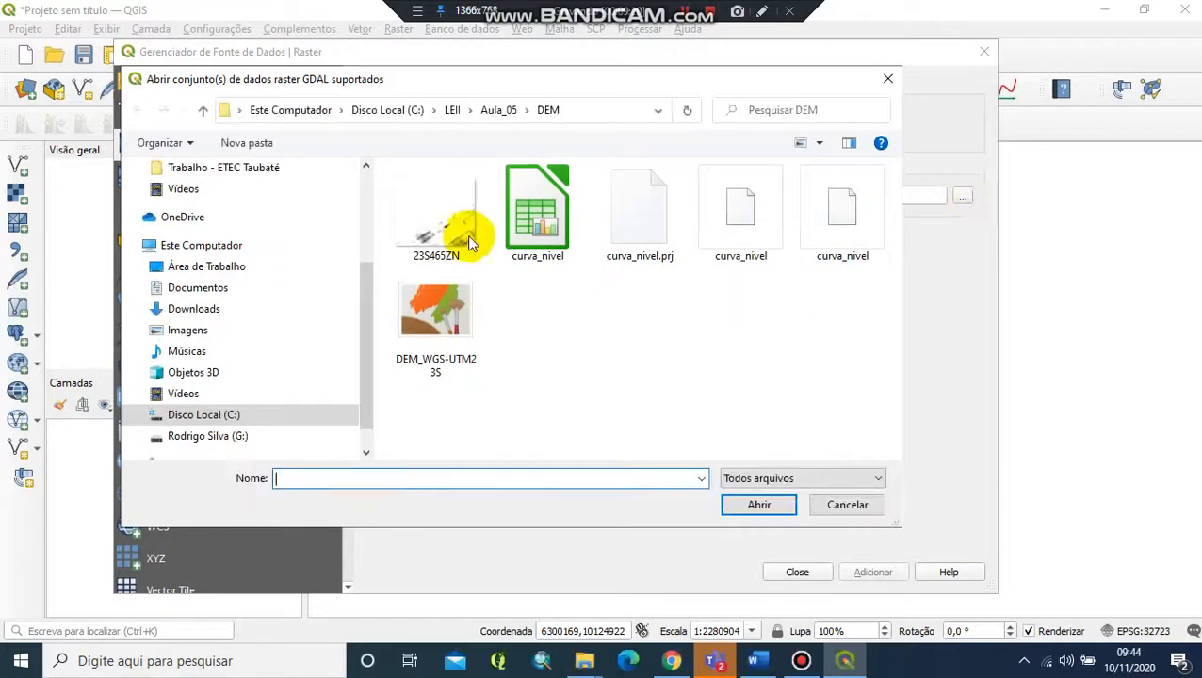
pyautogui.click(227, 416)
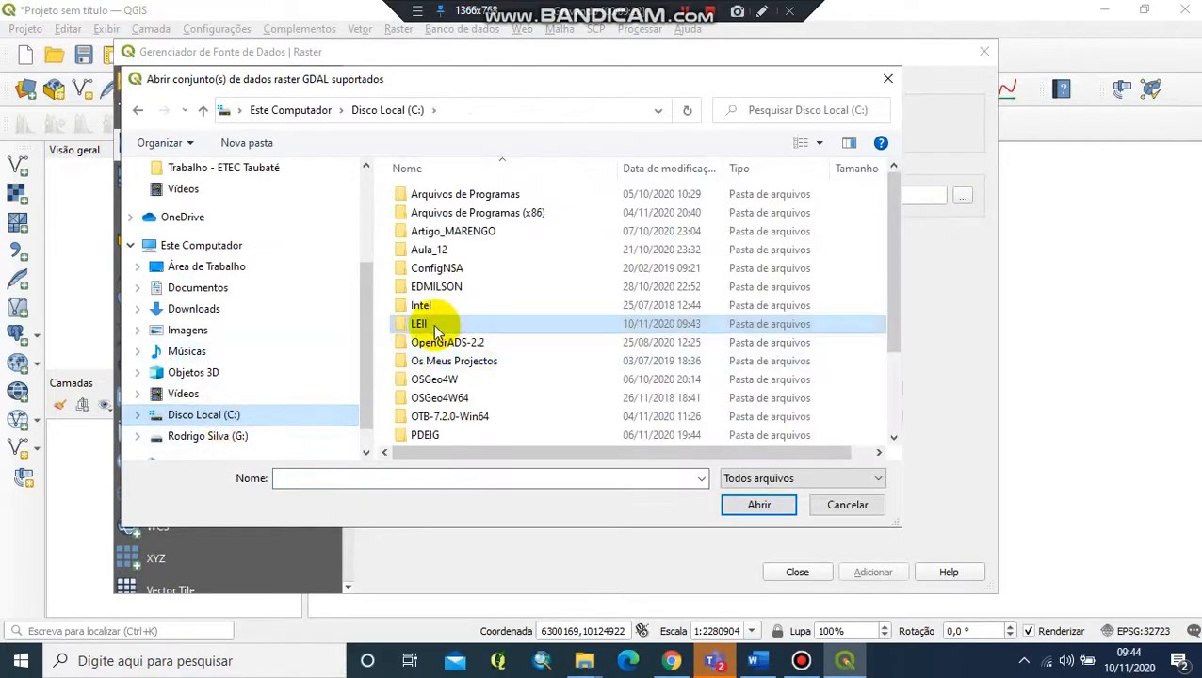
pyautogui.doubleClick(436, 332)
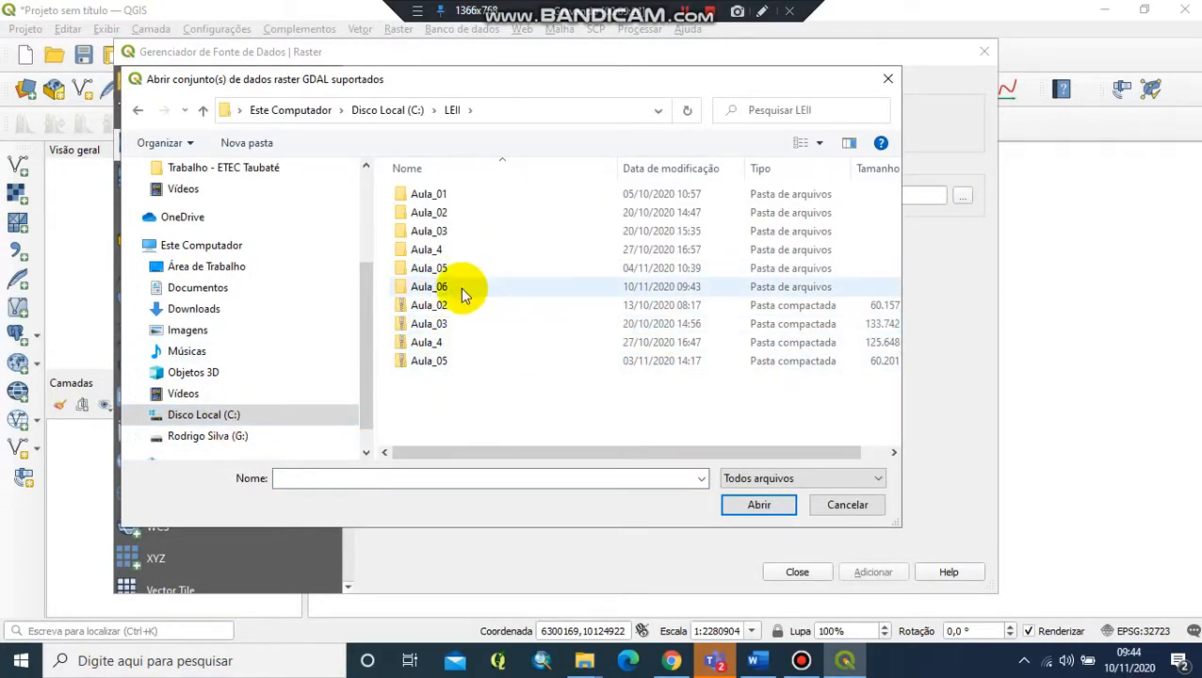
pyautogui.doubleClick(461, 287)
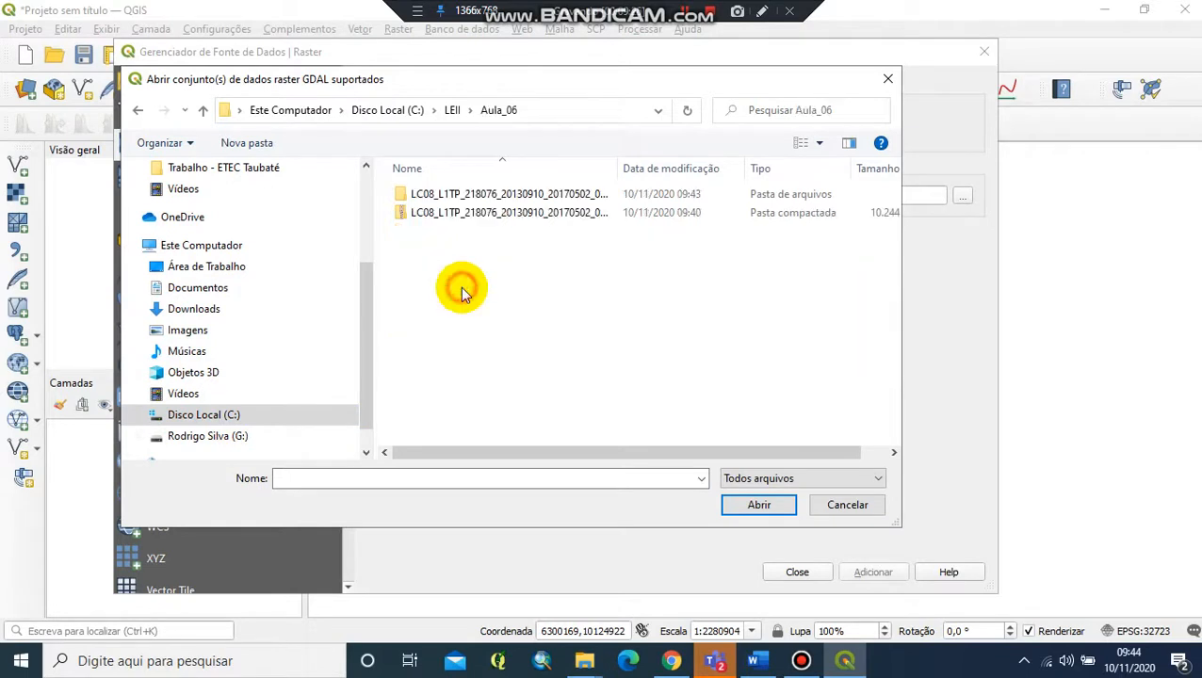
pyautogui.doubleClick(491, 196)
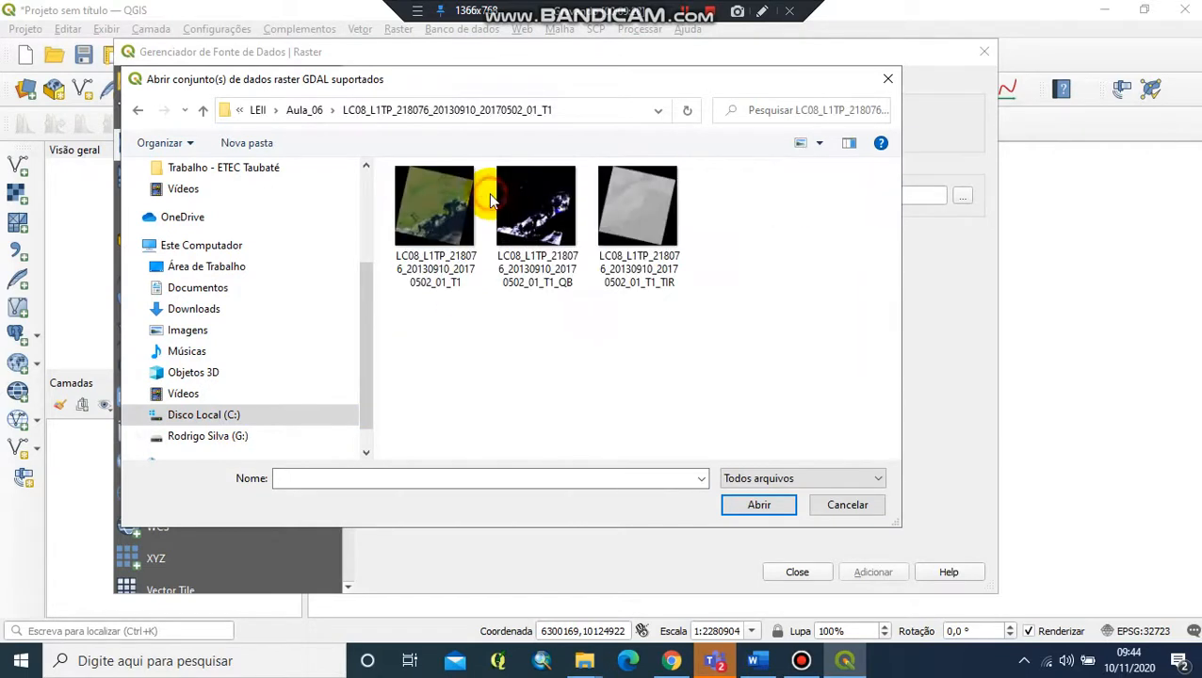
pyautogui.moveTo(746, 357); pyautogui.dragTo(405, 153)
pyautogui.click(759, 505)
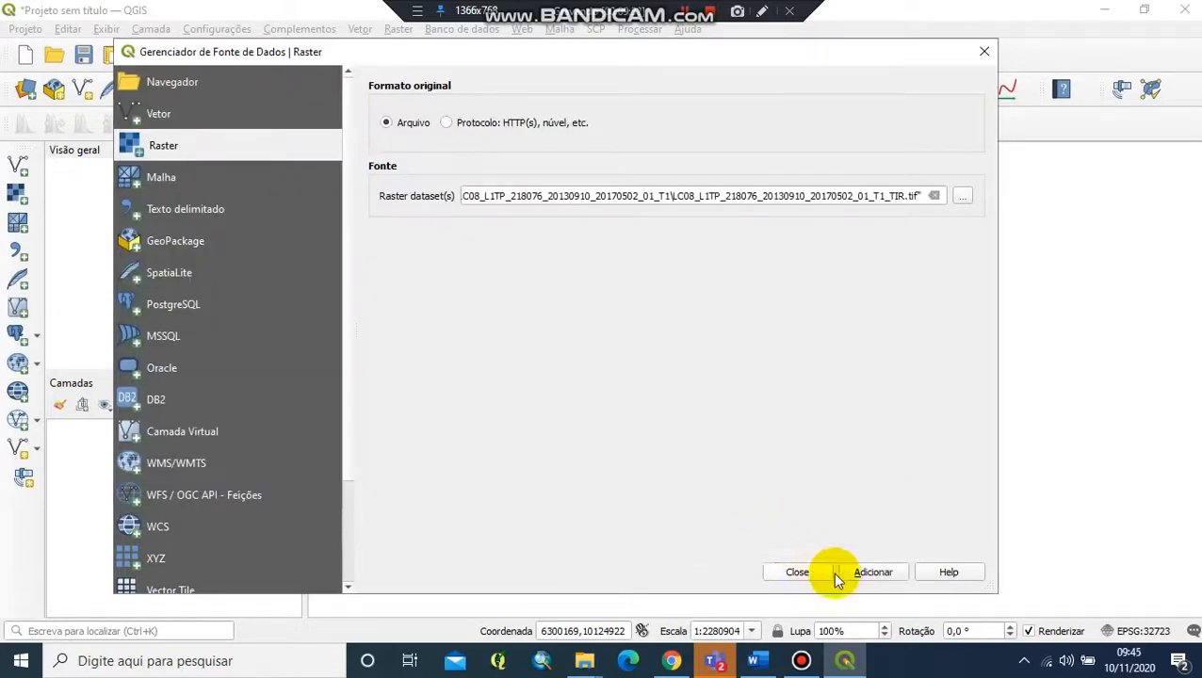
pyautogui.click(861, 571)
pyautogui.click(797, 572)
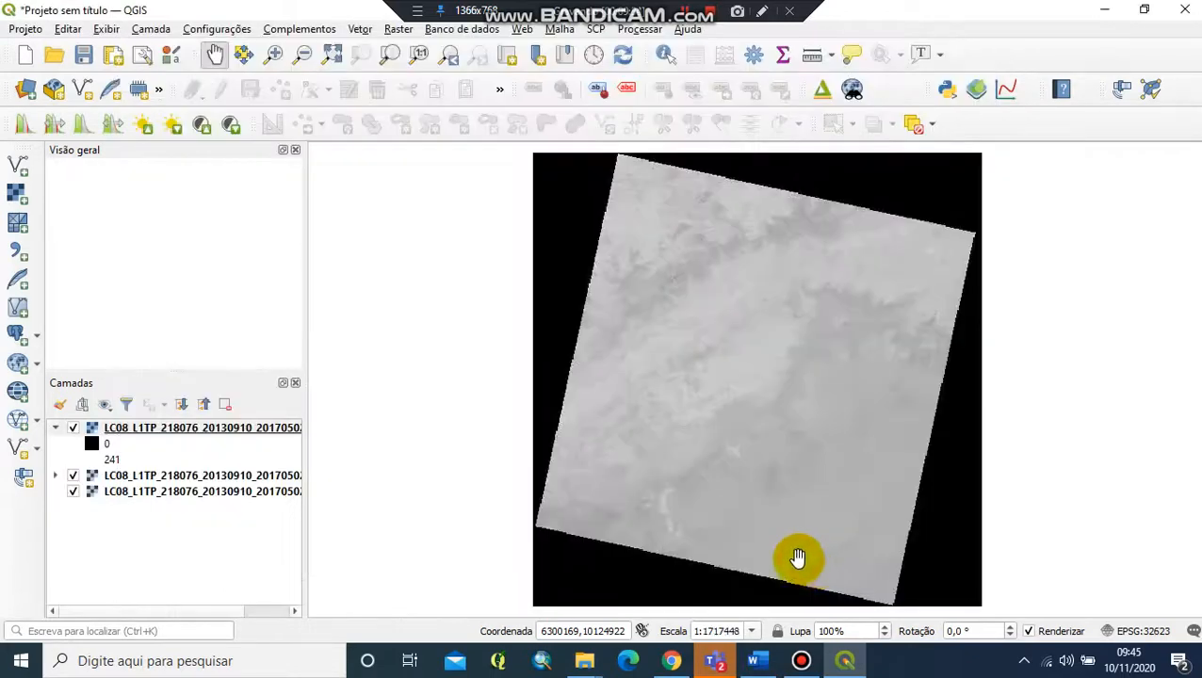
# Collapse the thermal layer's legend and move the natural-colour Landsat image to the top of the layer order.
pyautogui.click(54, 428)
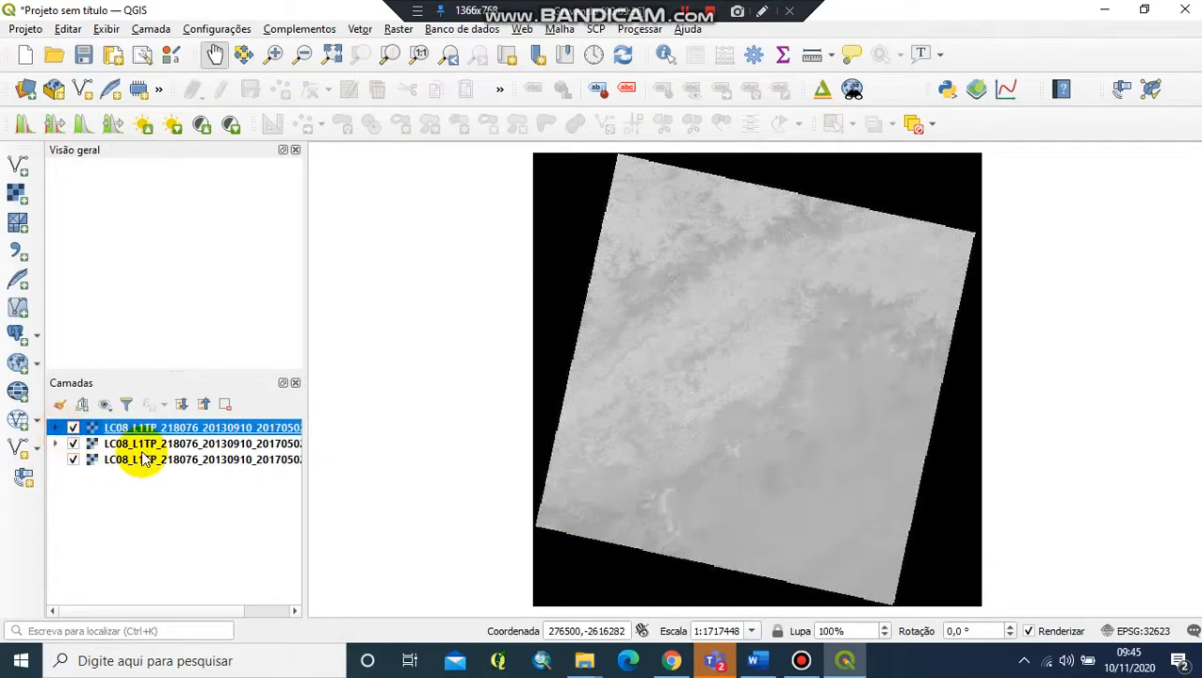
pyautogui.moveTo(145, 445); pyautogui.dragTo(209, 429)
pyautogui.scroll(1, 816, 433)
pyautogui.moveTo(689, 437); pyautogui.dragTo(670, 383)
pyautogui.scroll(-1, 840, 357)
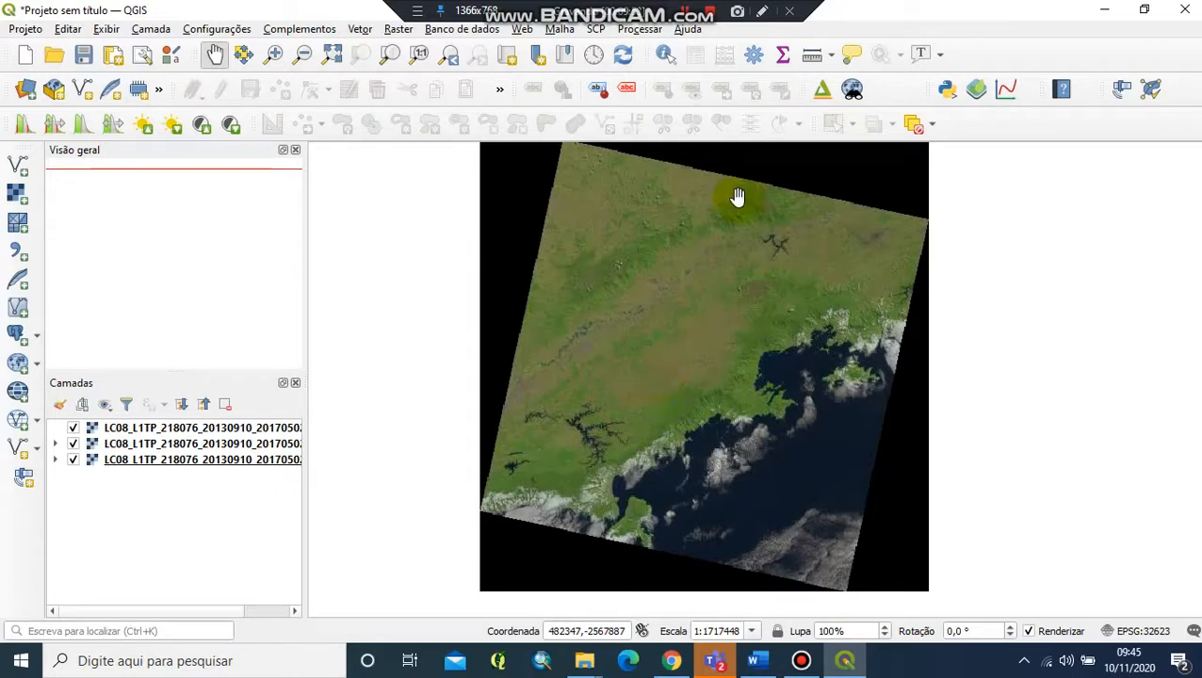
pyautogui.click(686, 12)
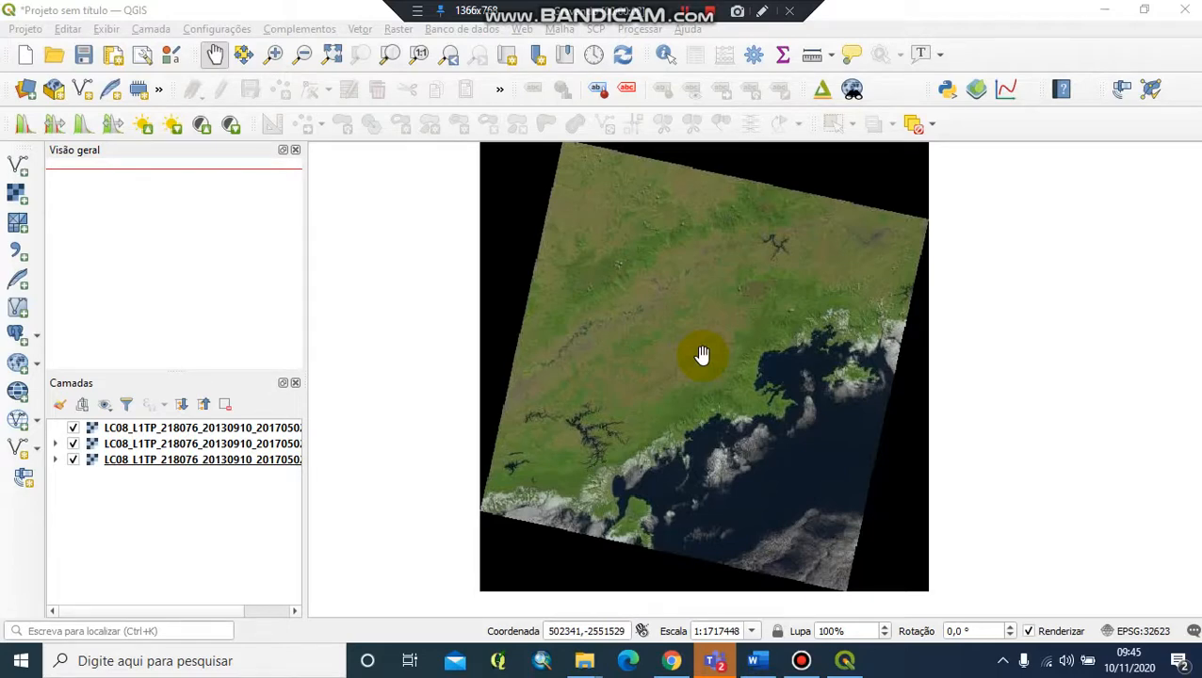
# Switch to Chrome, search Google for the IBGE downloads and open the IBGE geosciences downloads page.
pyautogui.click(671, 660)
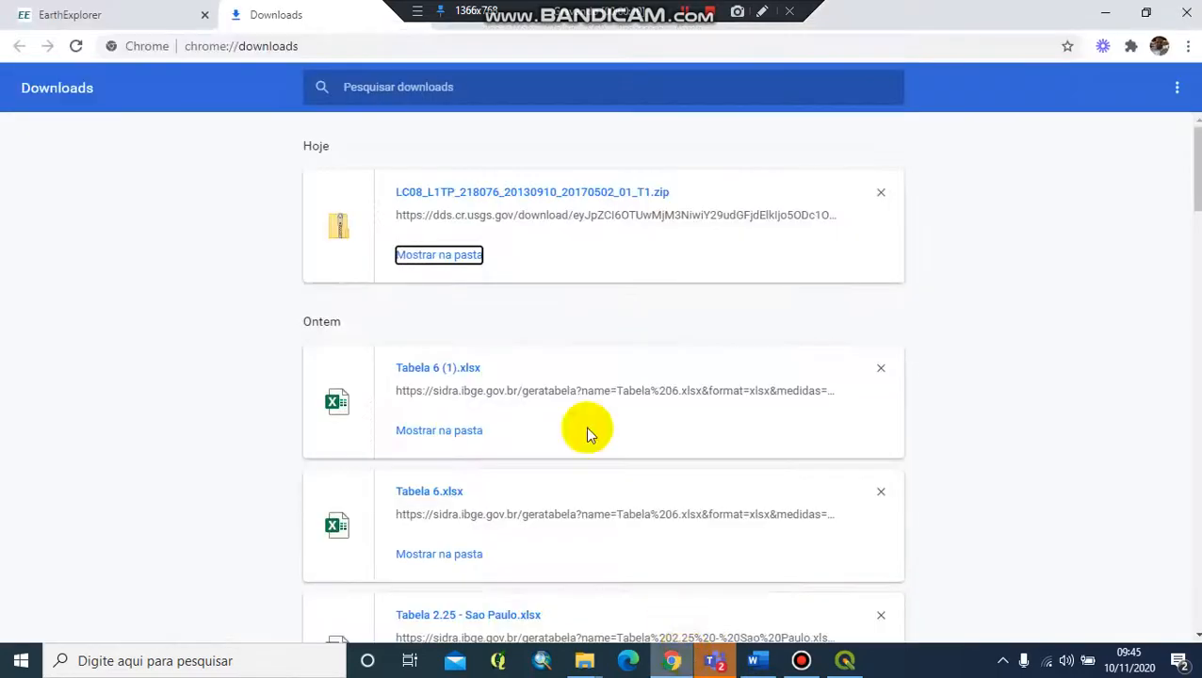
pyautogui.click(344, 46)
pyautogui.write('w')
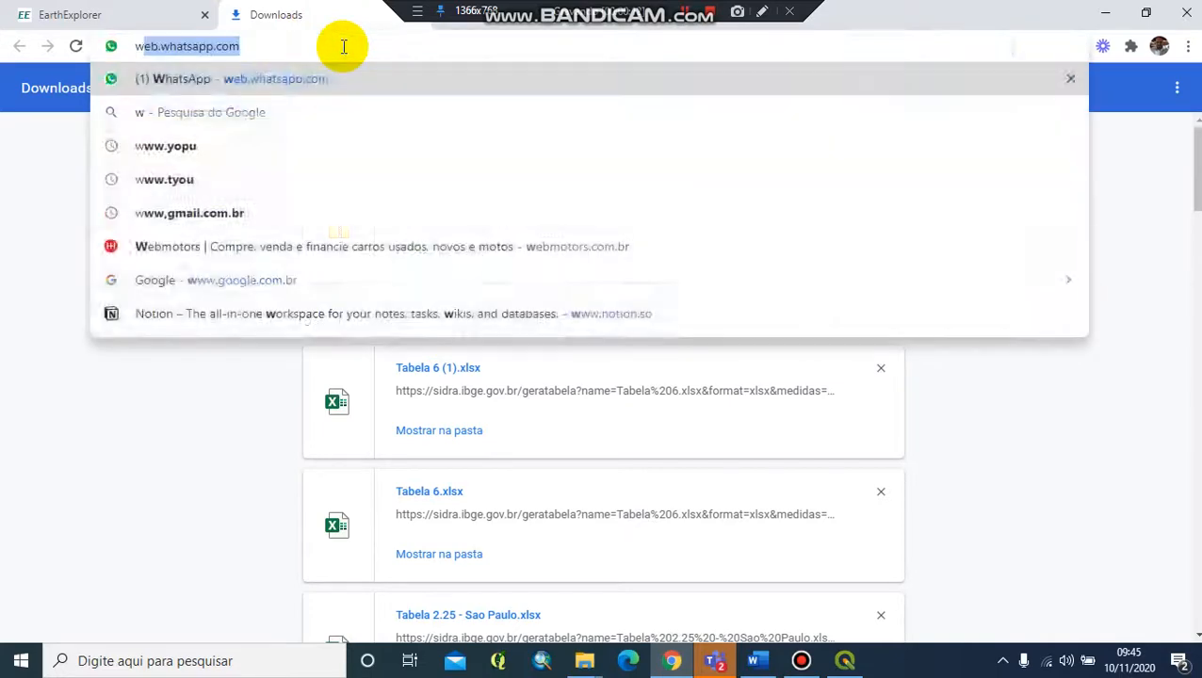
pyautogui.write('ww')
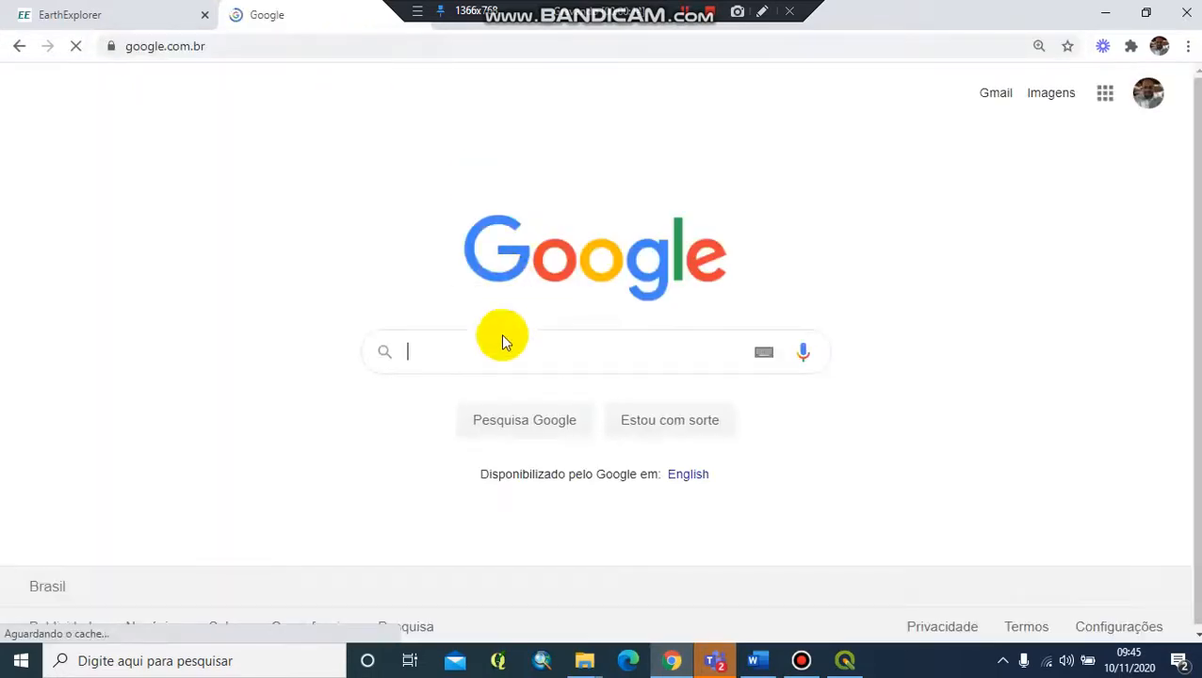
pyautogui.write('down')
pyautogui.press('Down')
pyautogui.press('Return')
pyautogui.click(251, 282)
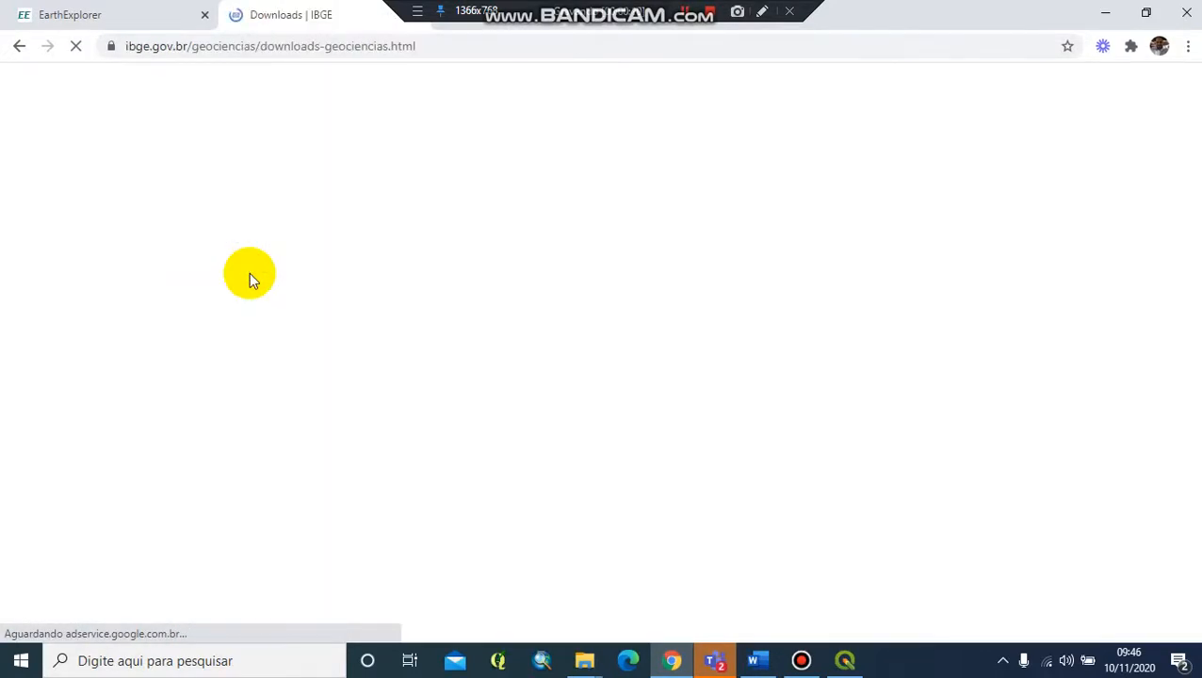
# Expand the IBGE folders organizacao_do_territorio, malhas_territoriais, malhas_municipais and municipio_2019.
pyautogui.scroll(-4, 233, 483)
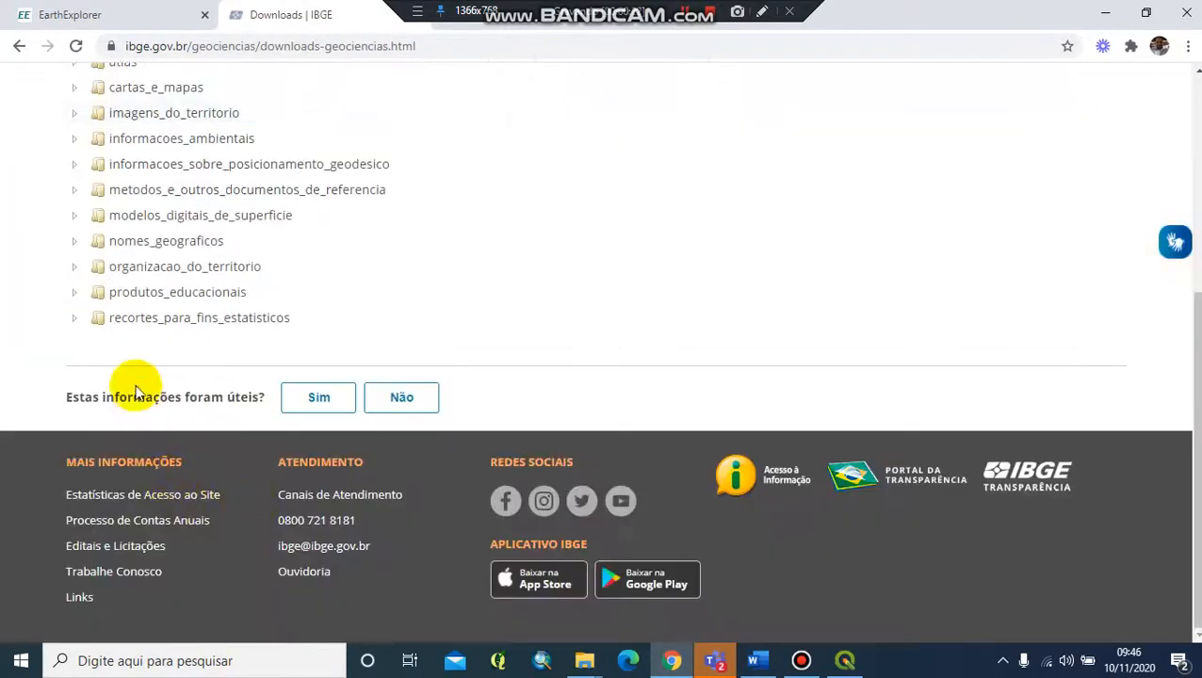
pyautogui.click(78, 269)
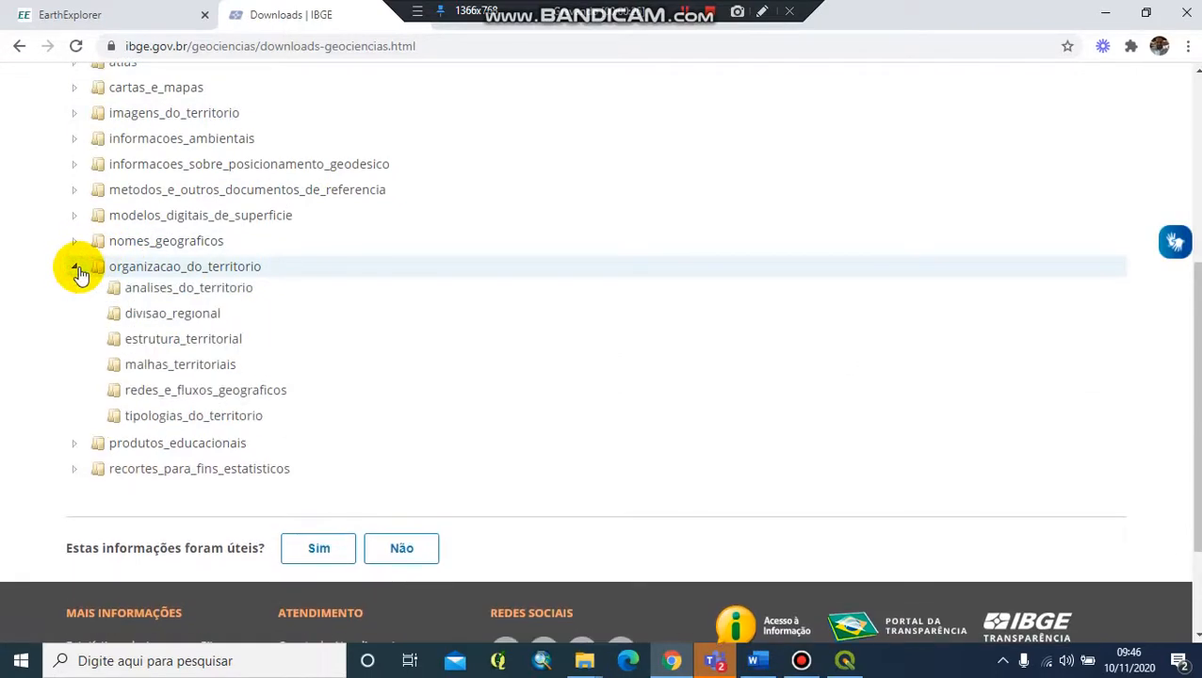
pyautogui.click(114, 364)
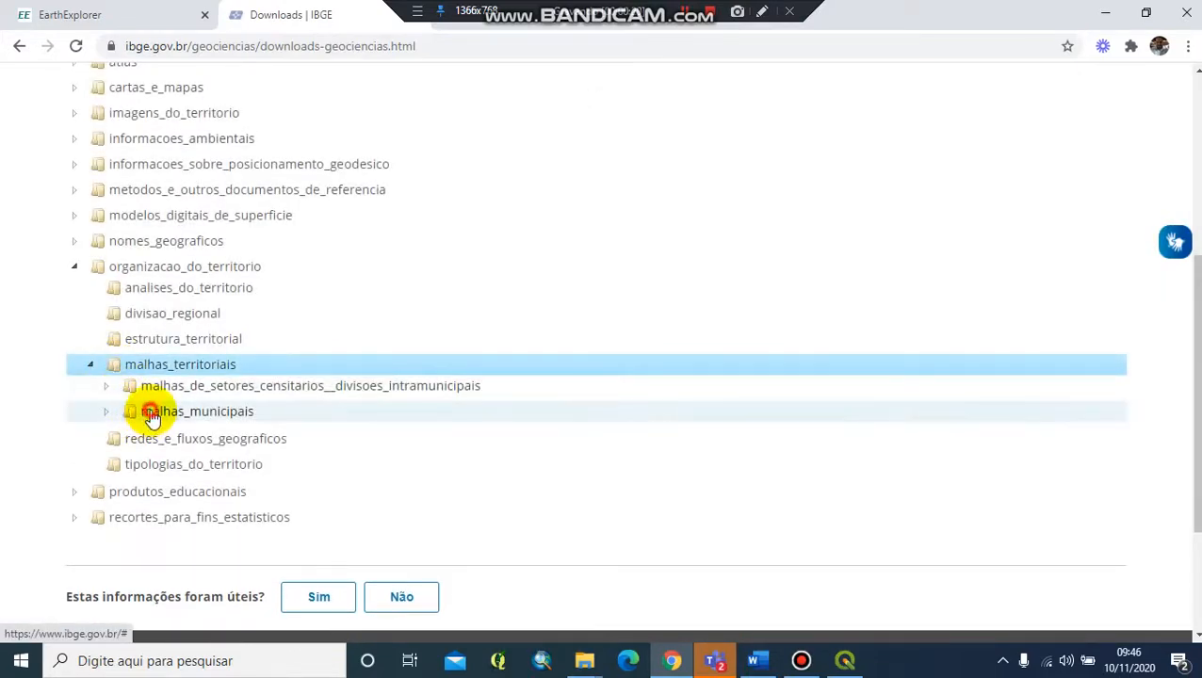
pyautogui.click(152, 418)
pyautogui.scroll(-4, 165, 433)
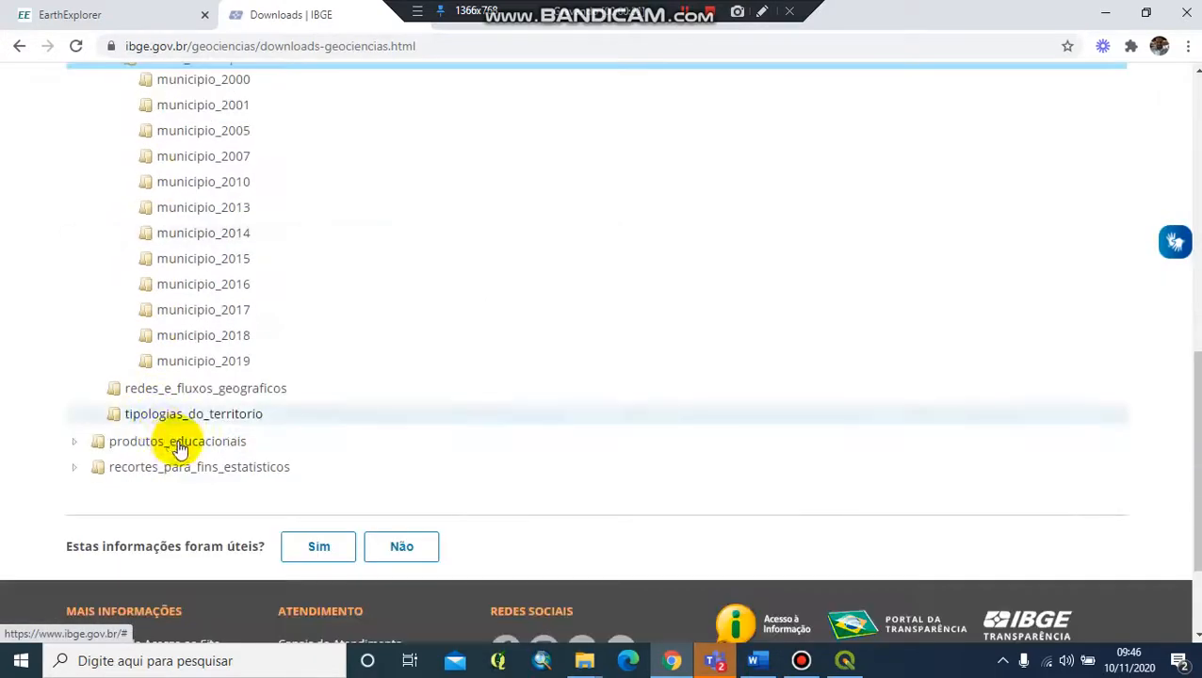
pyautogui.click(165, 367)
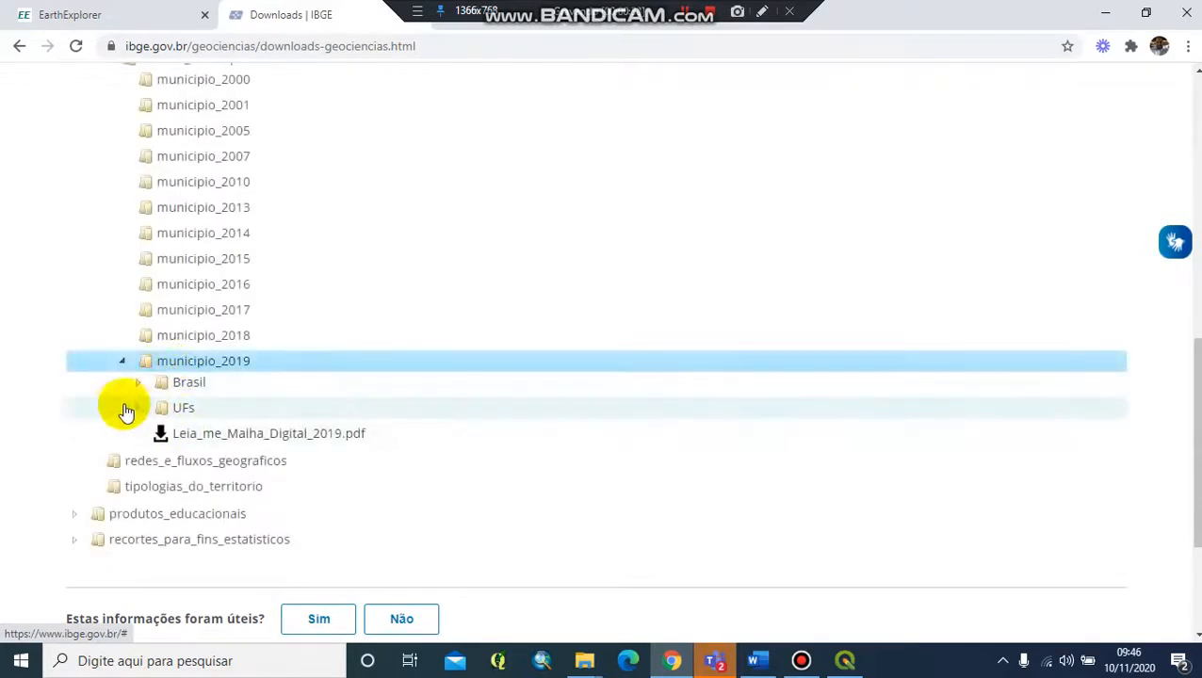
# Open the SP folder under UFs in municipio_2019 and download sp_municipios.zip.
pyautogui.click(132, 407)
pyautogui.scroll(-5, 141, 414)
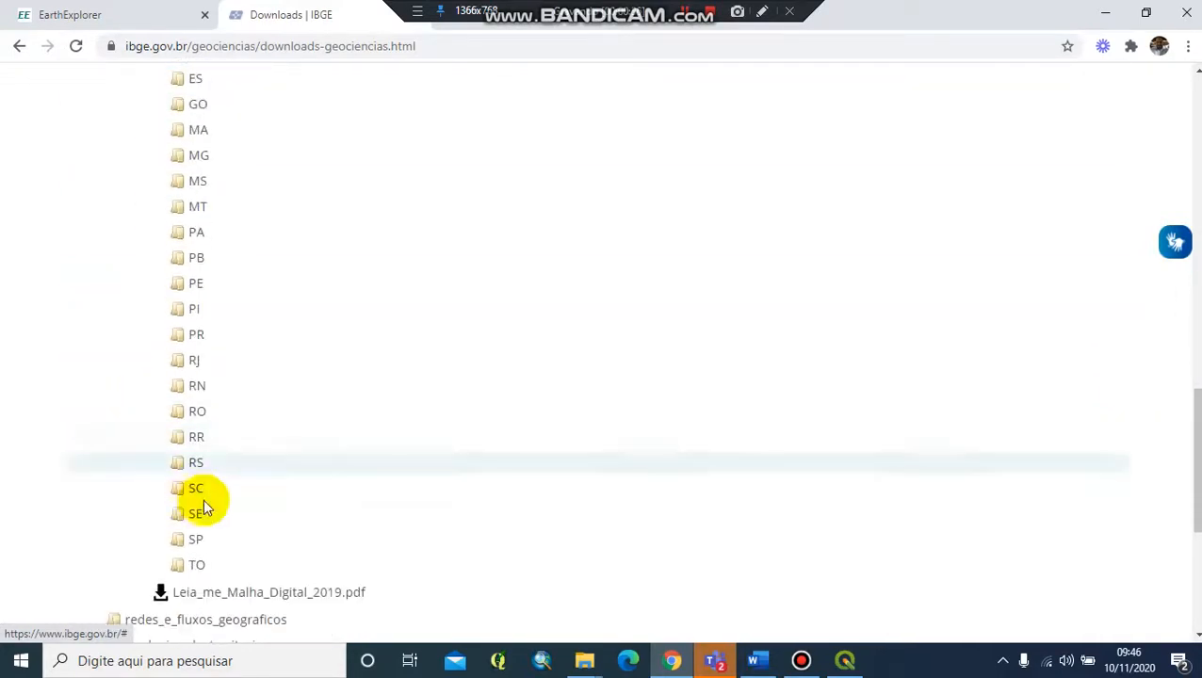
pyautogui.click(198, 539)
pyautogui.scroll(-4, 252, 341)
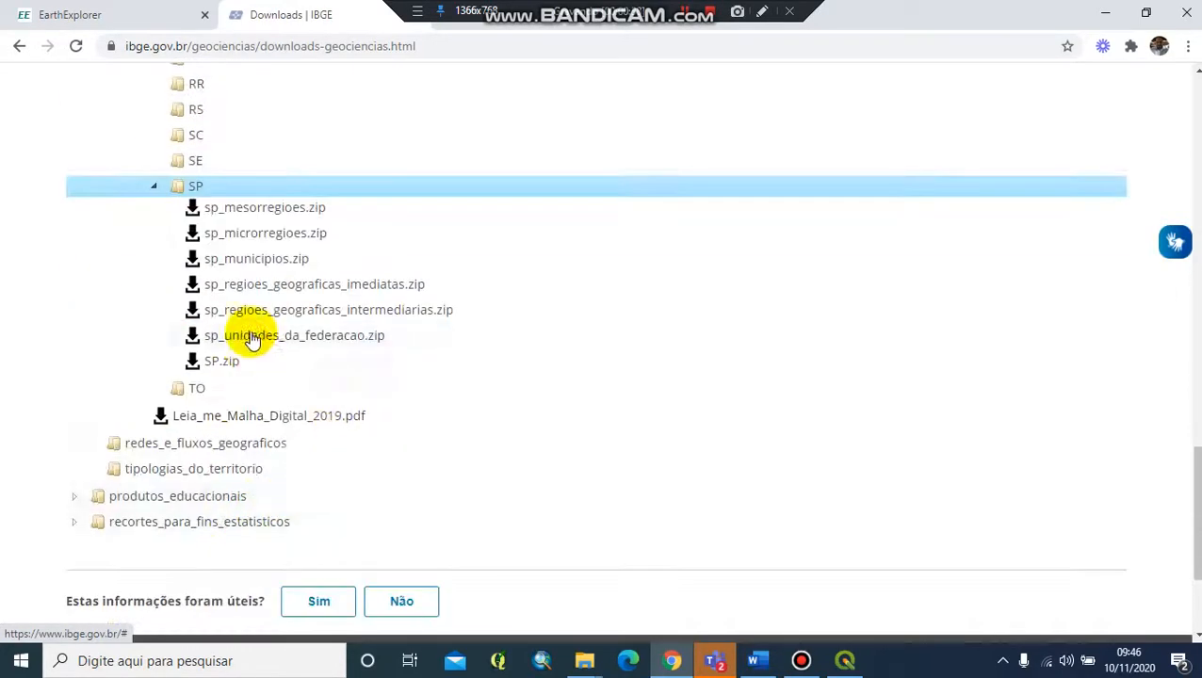
pyautogui.click(323, 264)
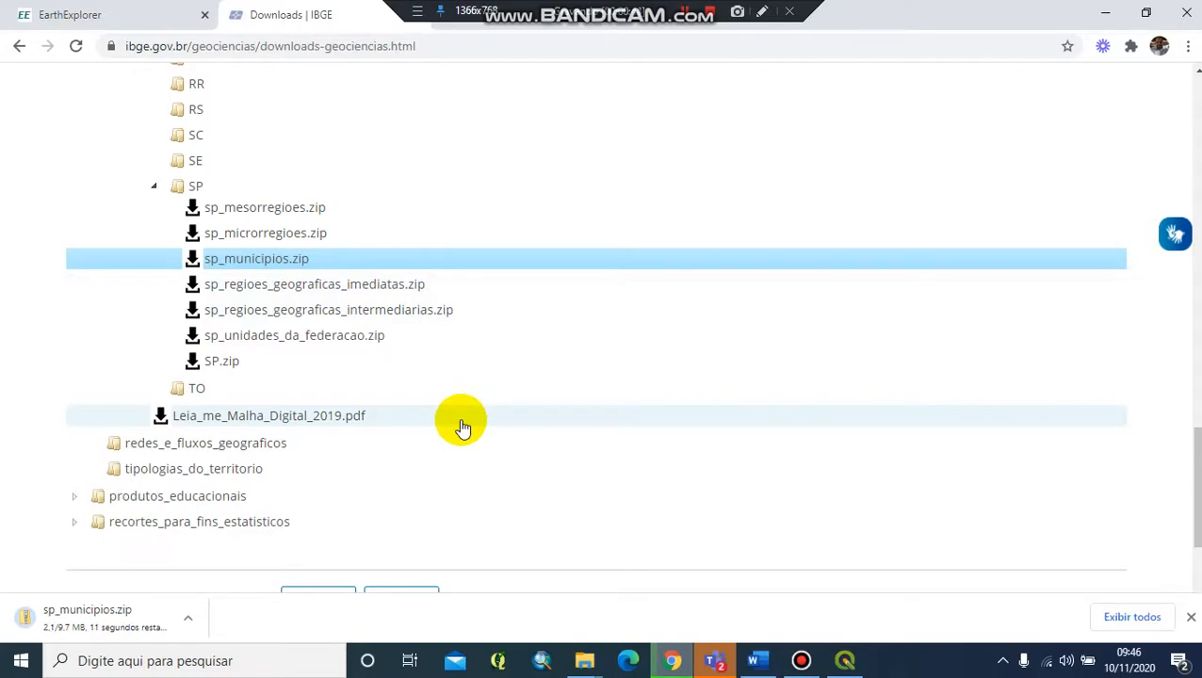
pyautogui.click(686, 12)
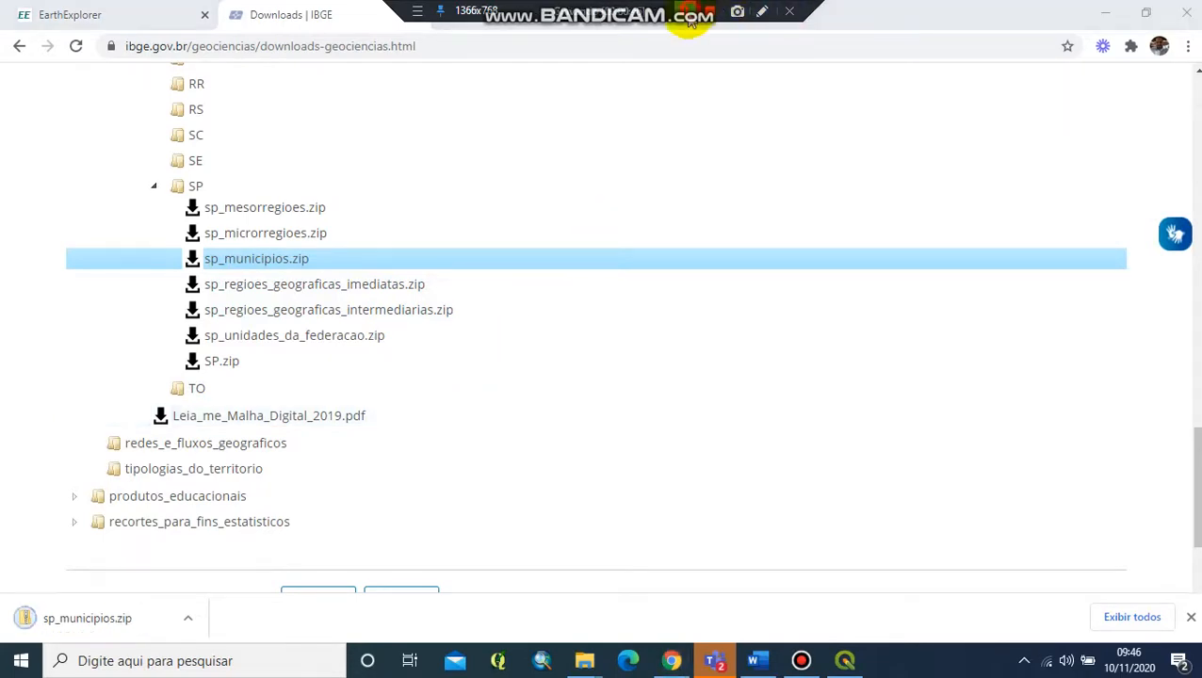
# Show the downloaded sp_municipios archive in its folder and transfer it to C:\LEII\Aula_06.
pyautogui.click(1135, 622)
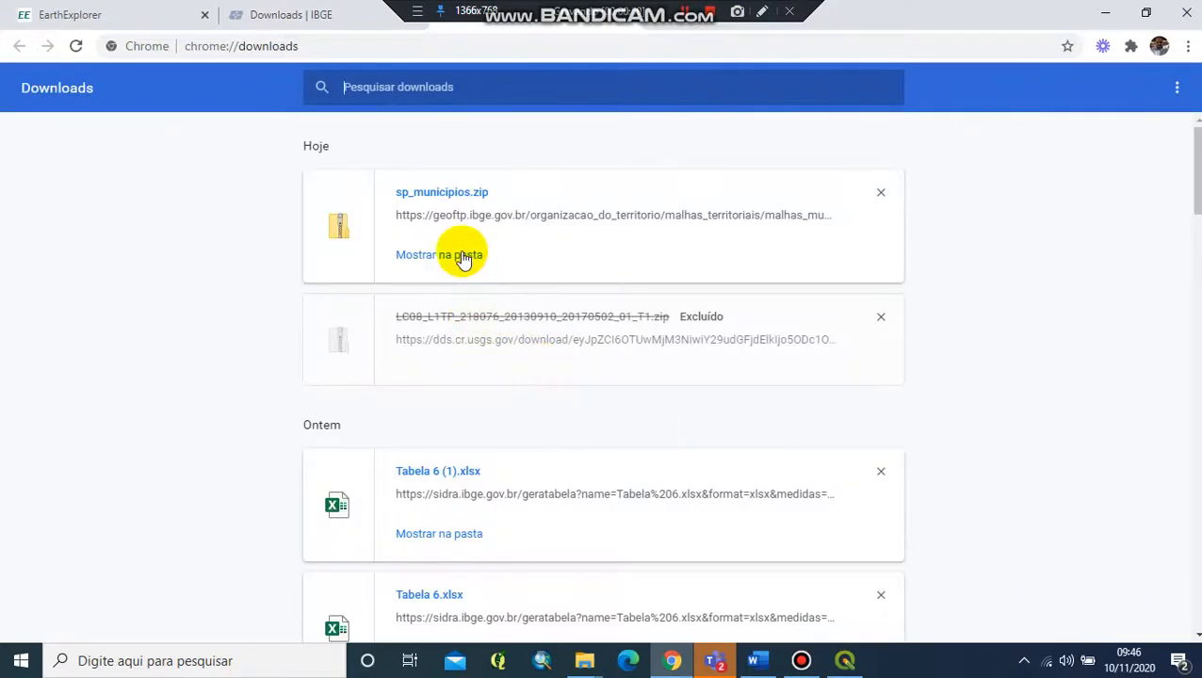
pyautogui.click(444, 255)
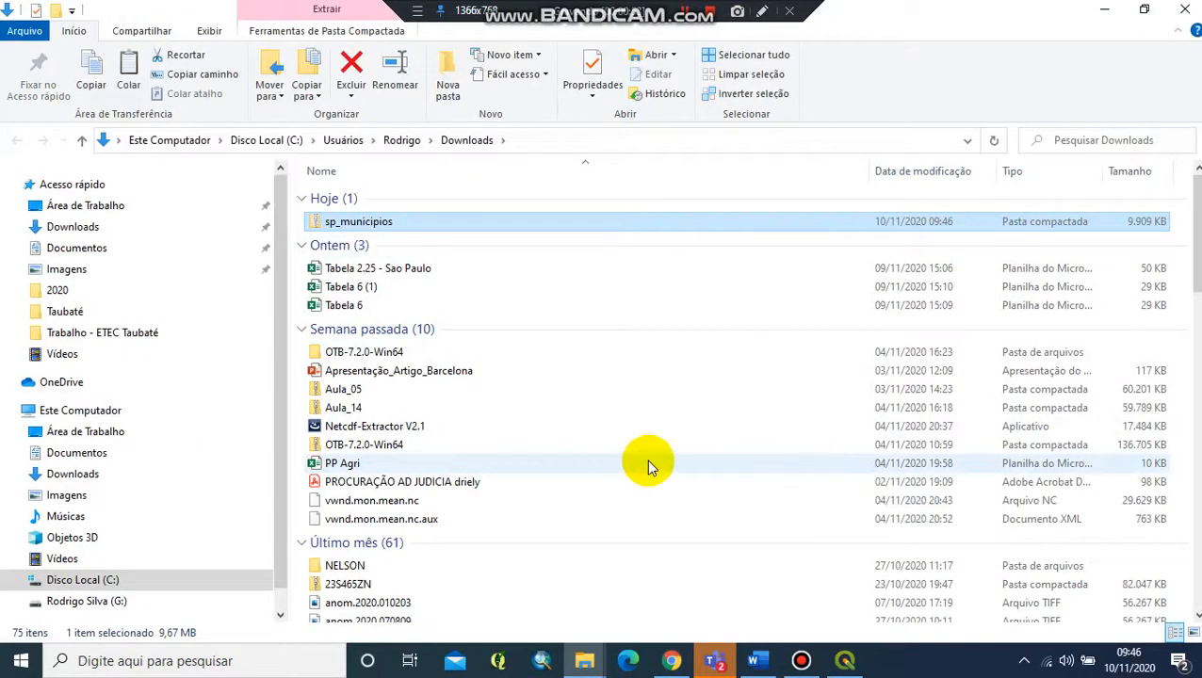
pyautogui.click(82, 579)
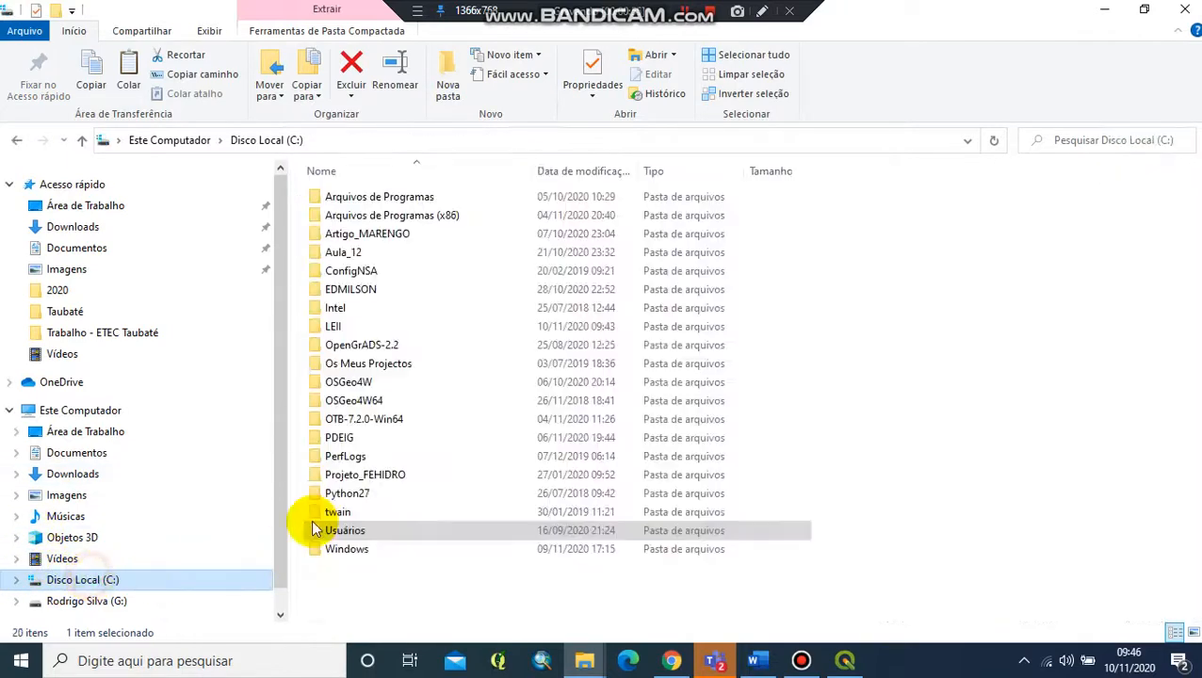
pyautogui.click(366, 310)
pyautogui.doubleClick(371, 328)
pyautogui.click(373, 294)
pyautogui.doubleClick(373, 293)
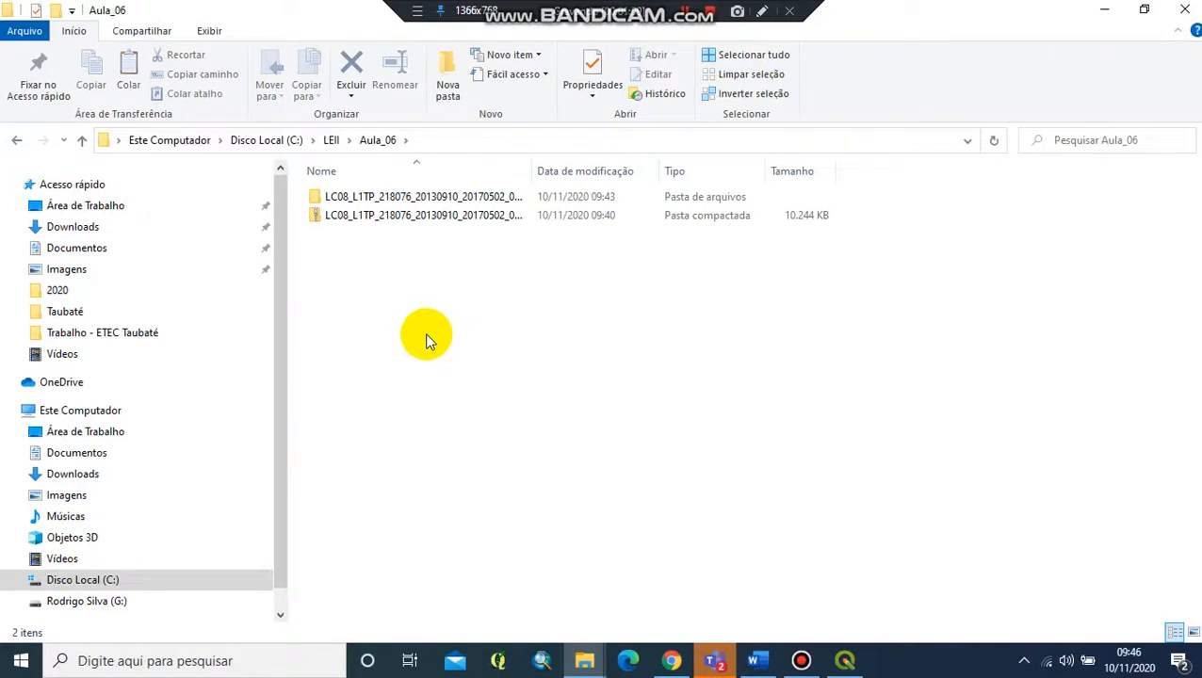
pyautogui.hotkey('ctrl', 'v')
# Extract the sp_municipios archive to its own folder inside C:\LEII\Aula_06.
pyautogui.click(393, 268)
pyautogui.rightClick(364, 238)
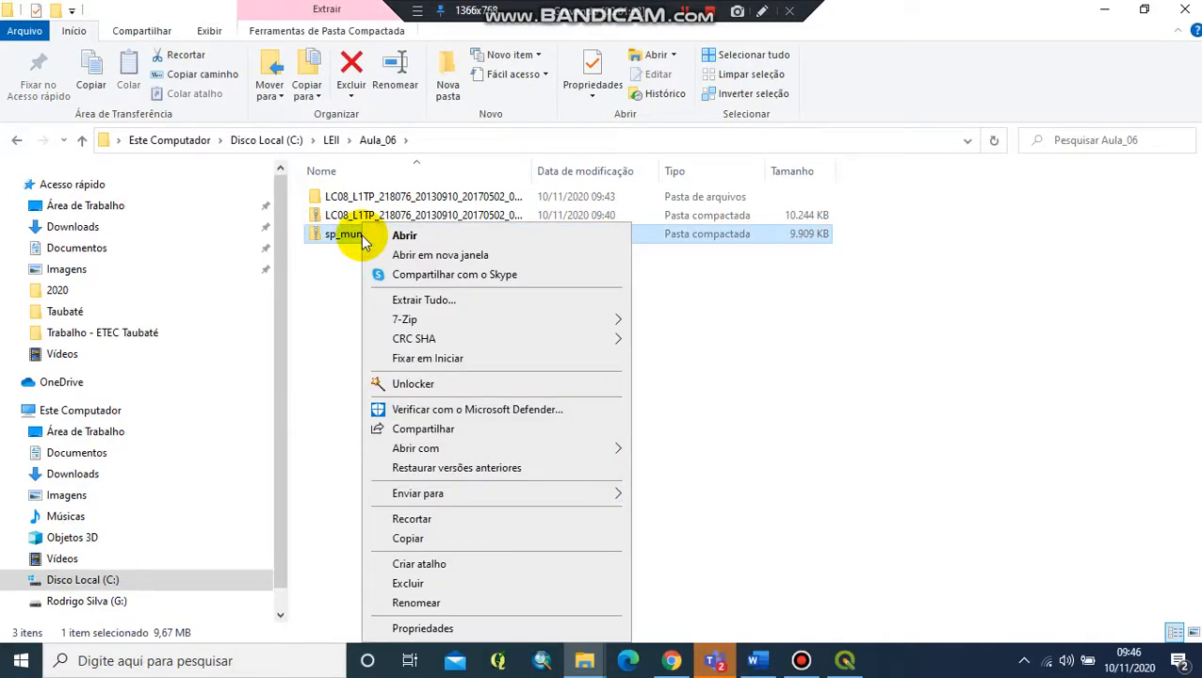
pyautogui.click(429, 300)
pyautogui.click(761, 500)
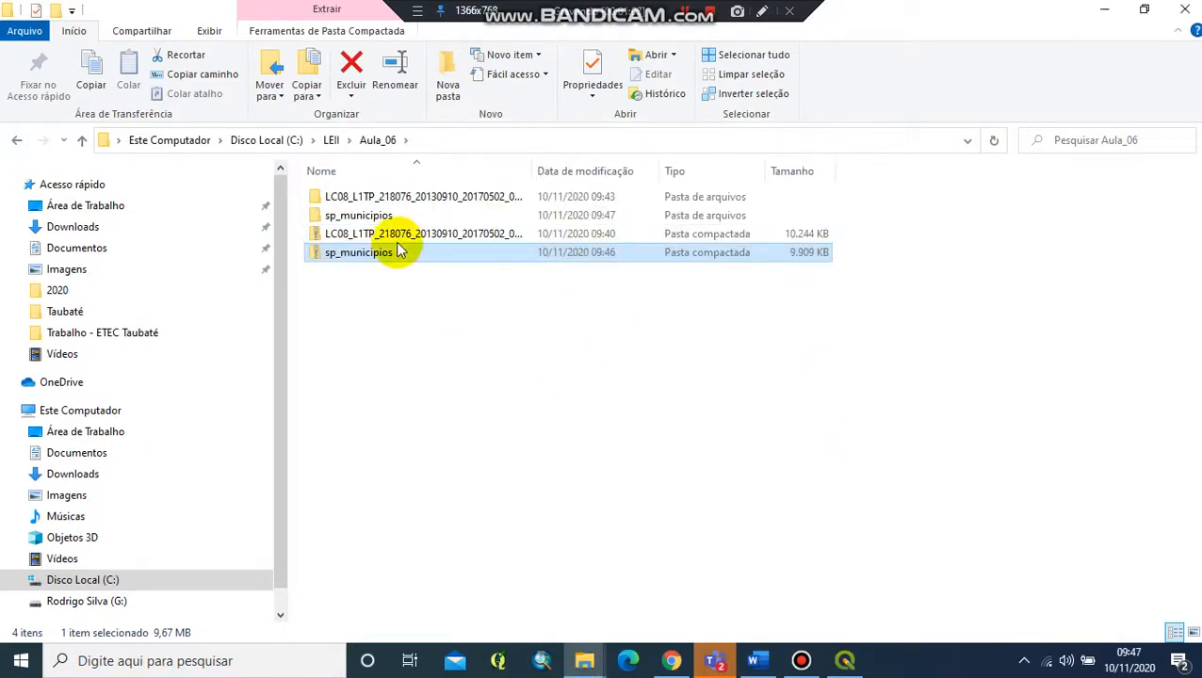
# Switch to QGIS, start adding a vector layer and browse to C:\LEII\Aula_06\sp_municipios for its source.
pyautogui.click(848, 665)
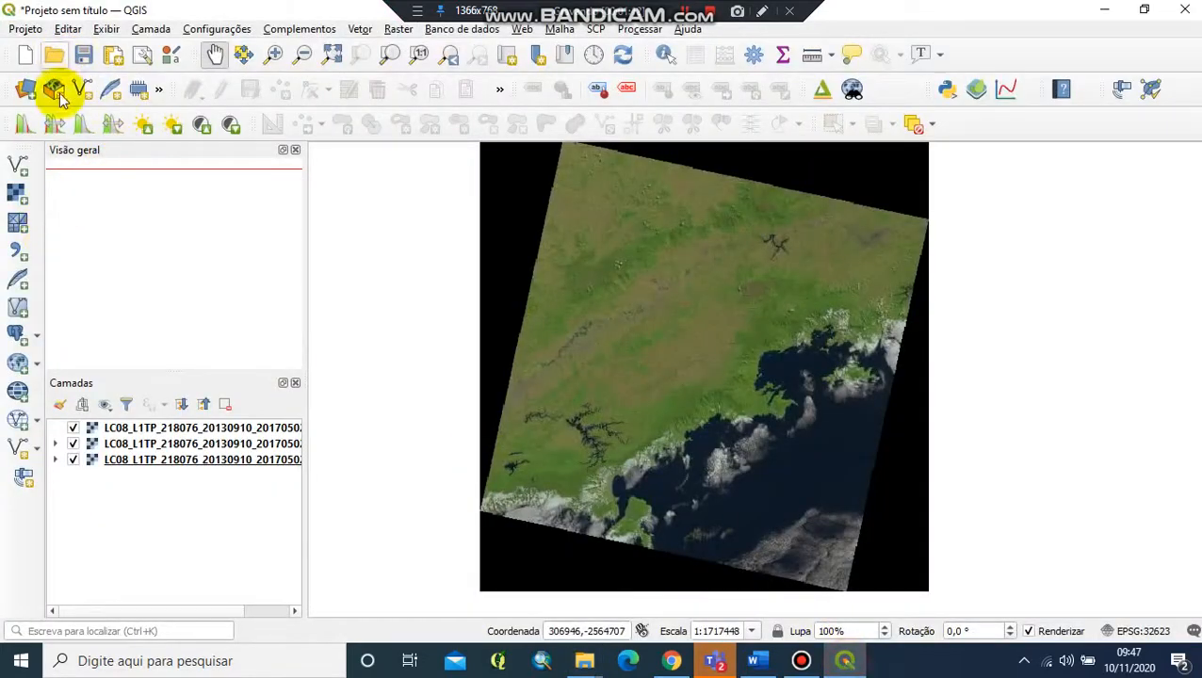
pyautogui.click(19, 165)
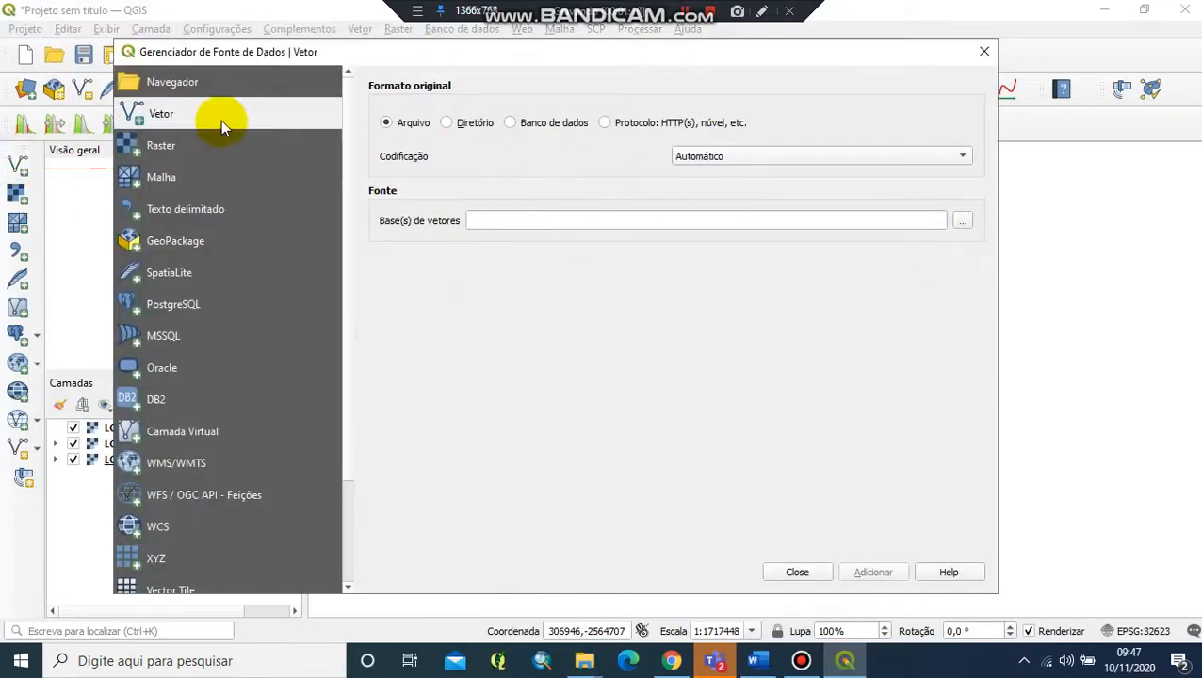
pyautogui.click(961, 220)
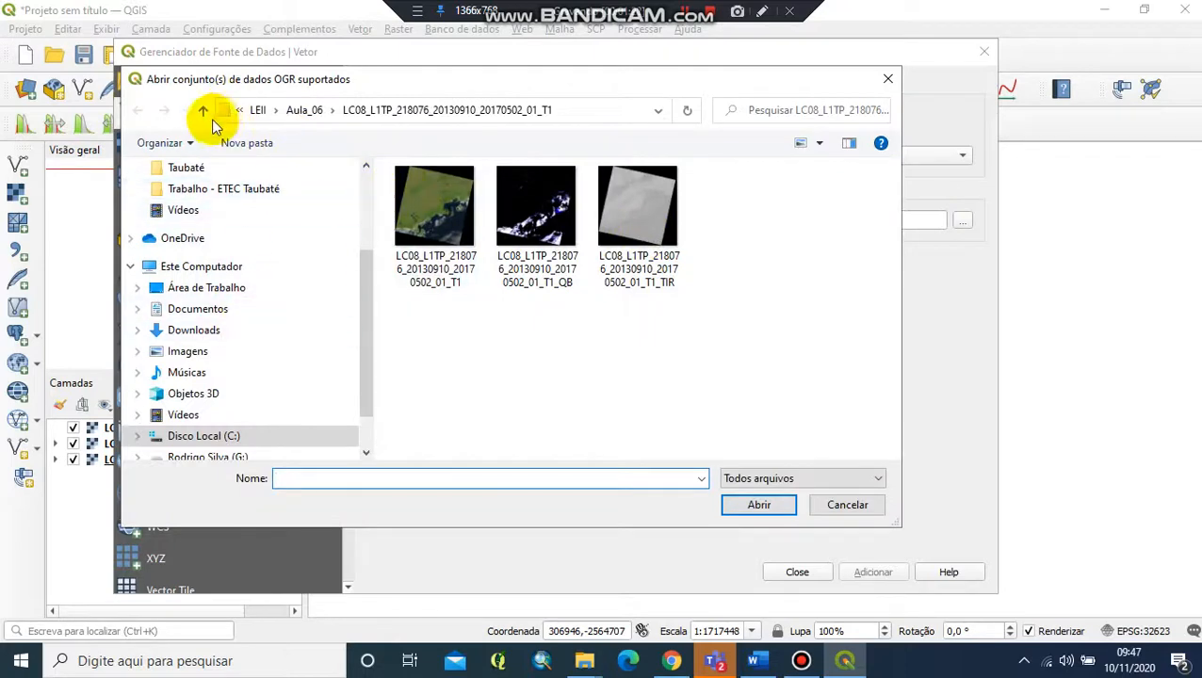
pyautogui.click(225, 435)
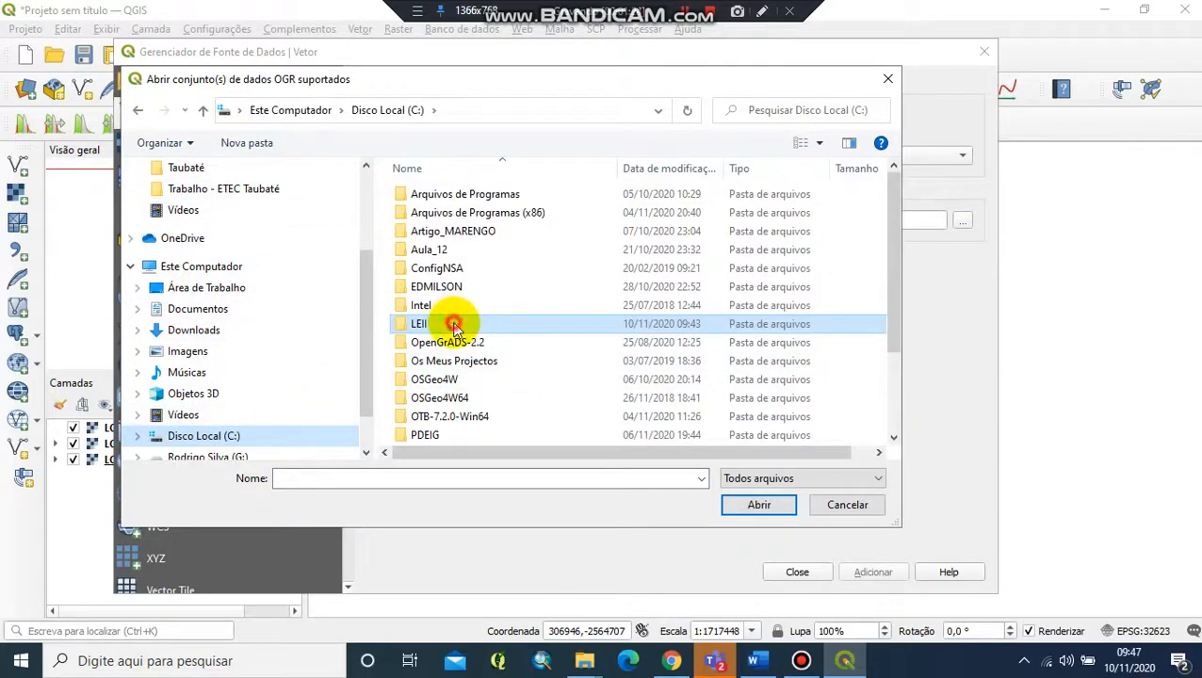
pyautogui.doubleClick(454, 324)
pyautogui.doubleClick(455, 284)
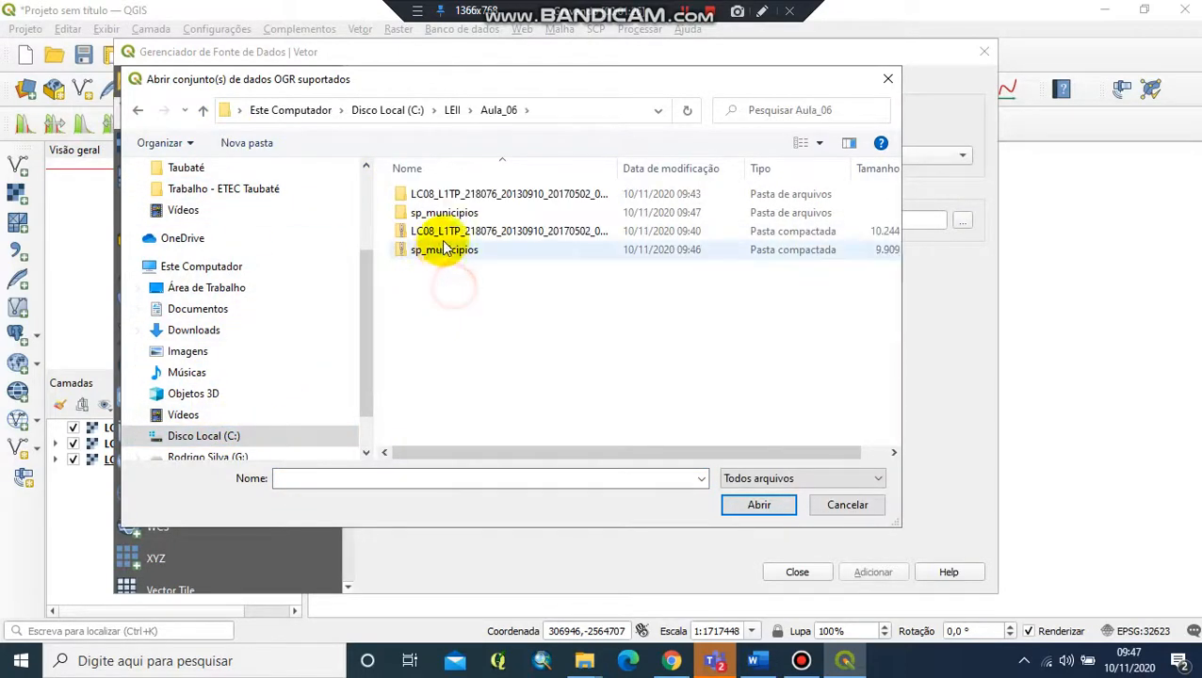
pyautogui.doubleClick(450, 214)
# Filter the file list to Shapefiles, add SP_Municipios_2019 as a vector layer and close the data source manager.
pyautogui.click(870, 481)
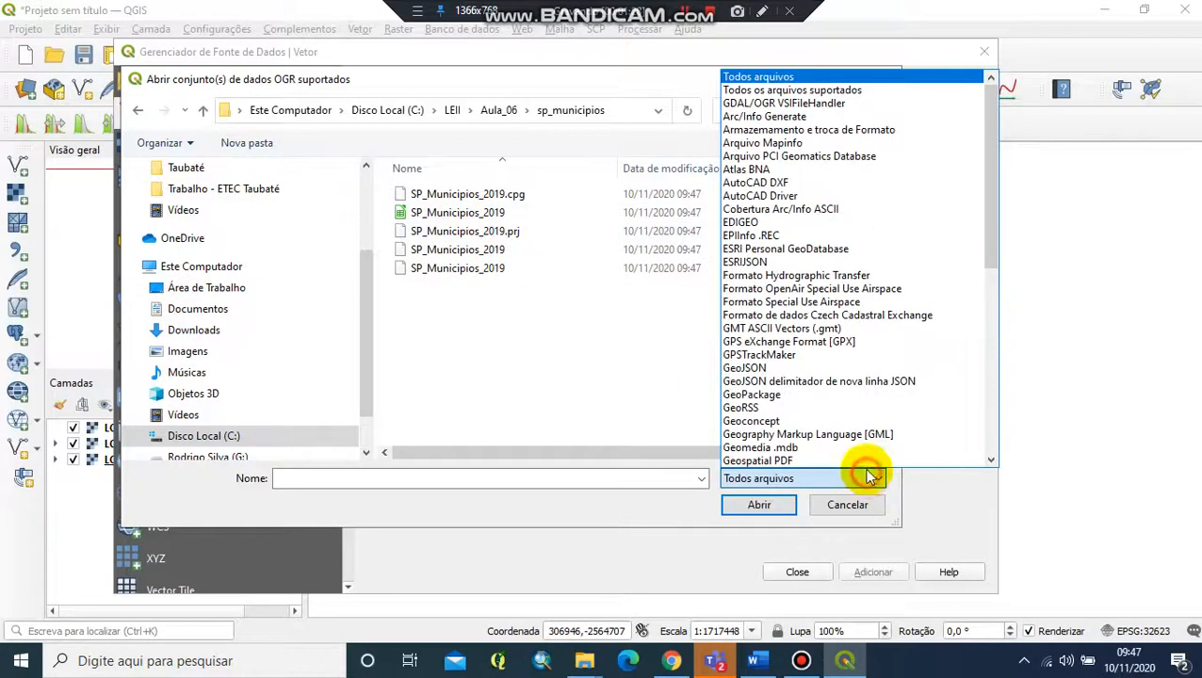
pyautogui.scroll(-6, 794, 377)
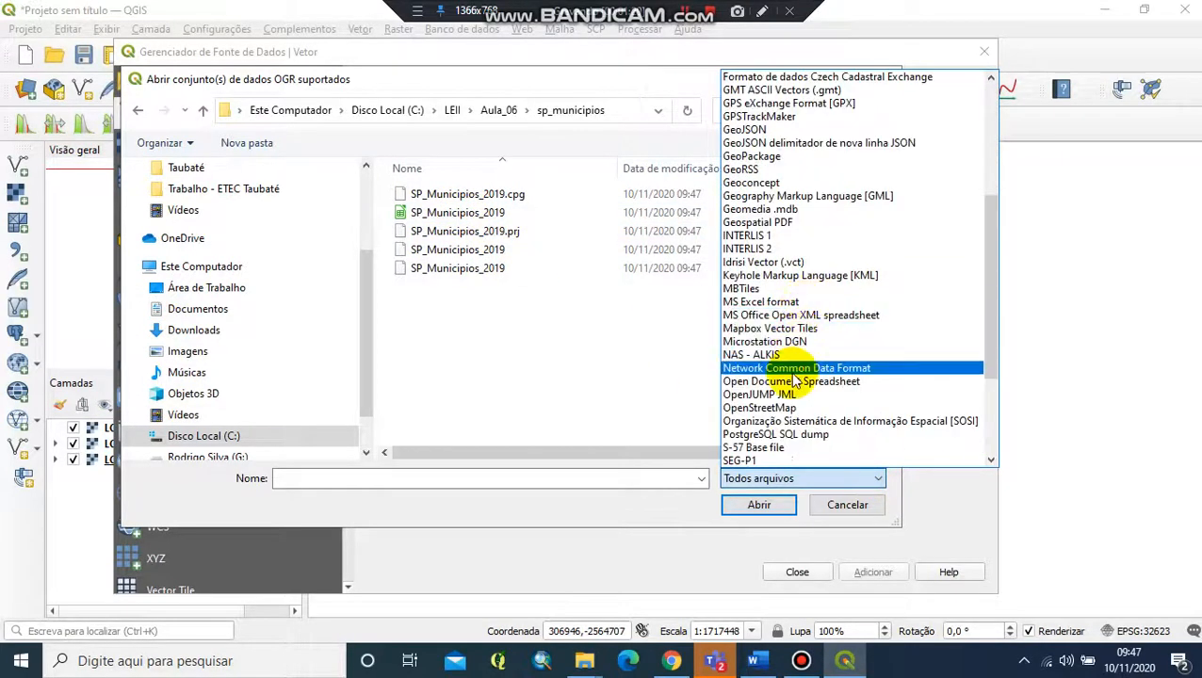
pyautogui.scroll(-4, 791, 367)
pyautogui.click(780, 352)
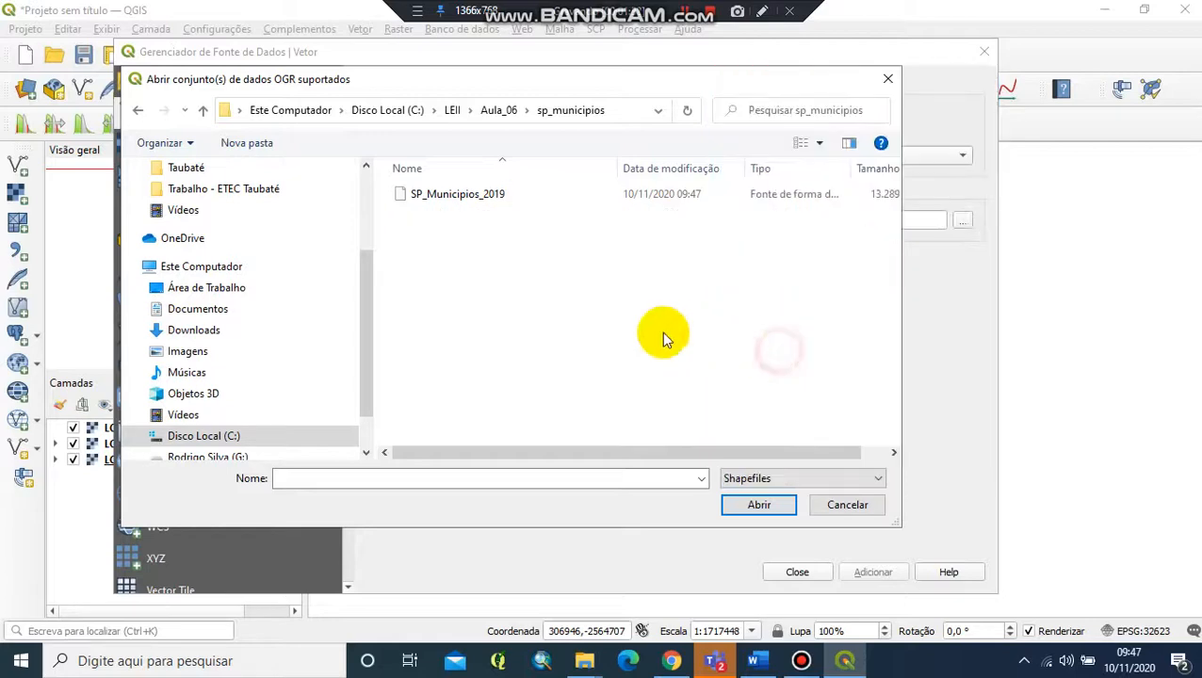
pyautogui.moveTo(557, 279); pyautogui.dragTo(418, 171)
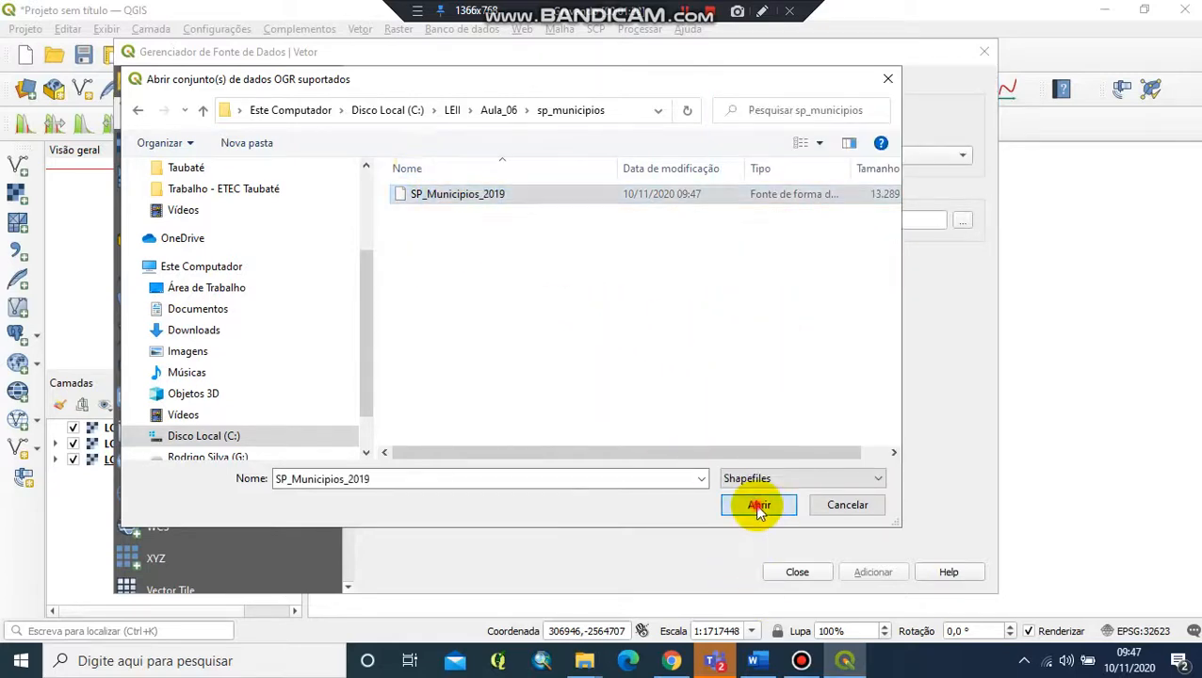
pyautogui.click(758, 507)
pyautogui.click(865, 571)
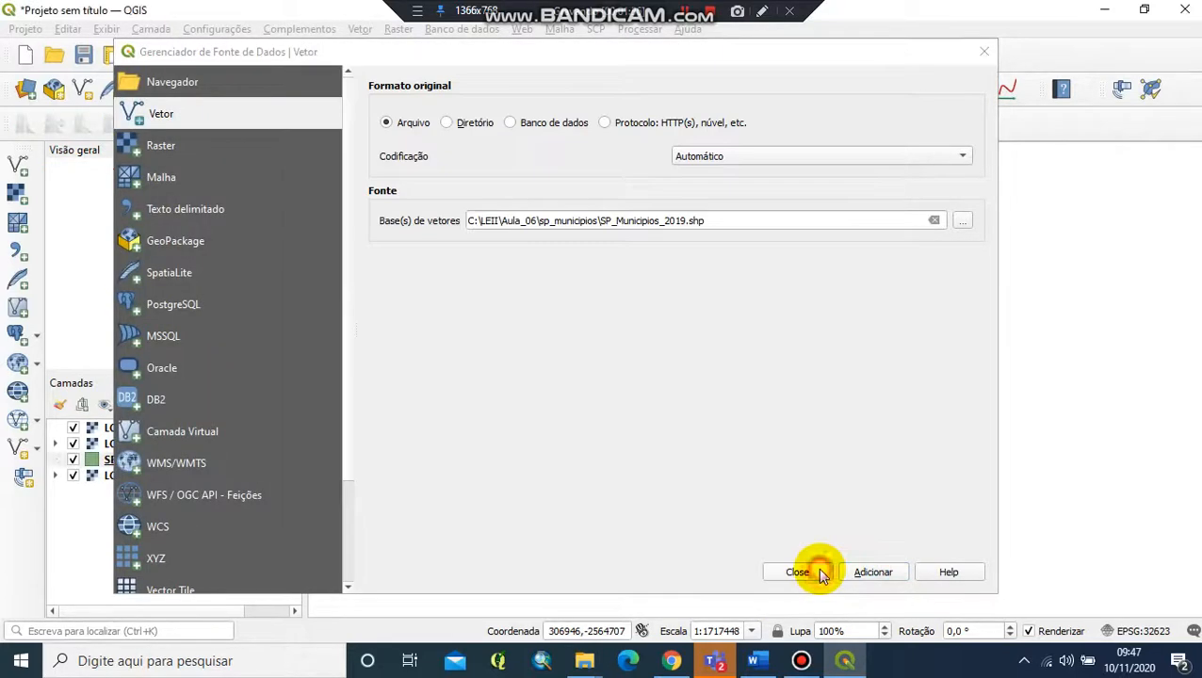
pyautogui.click(808, 571)
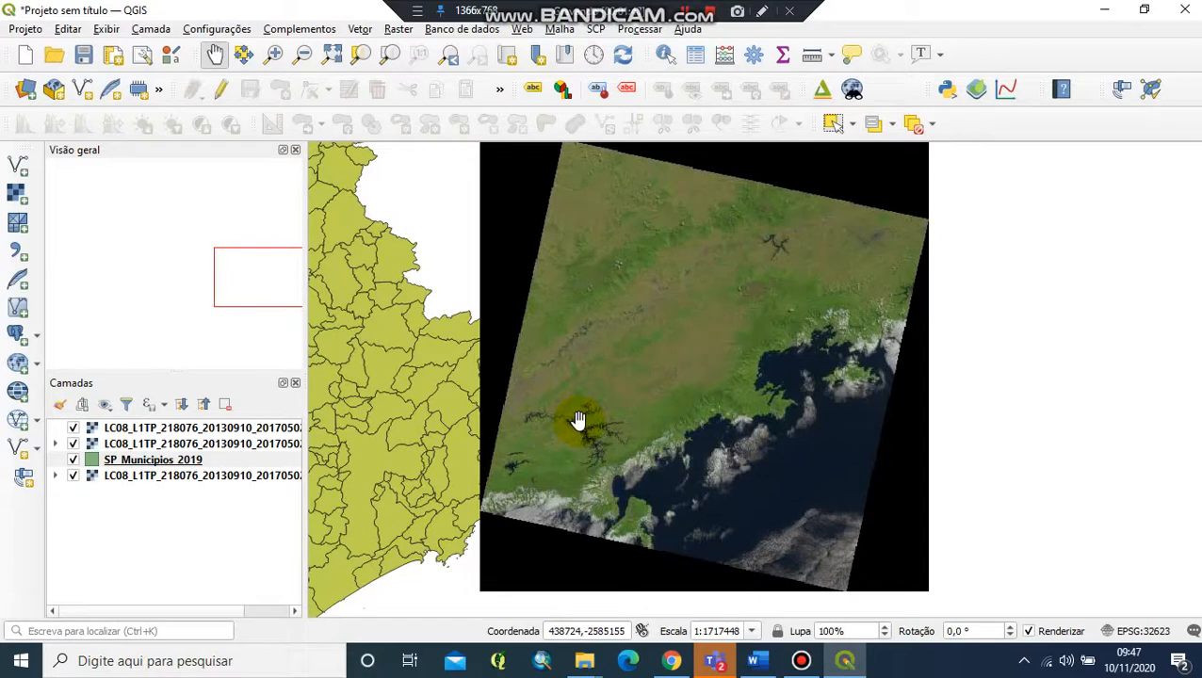
# Move the SP_Municipios_2019 layer above all the Landsat images in the layer order.
pyautogui.click(162, 461)
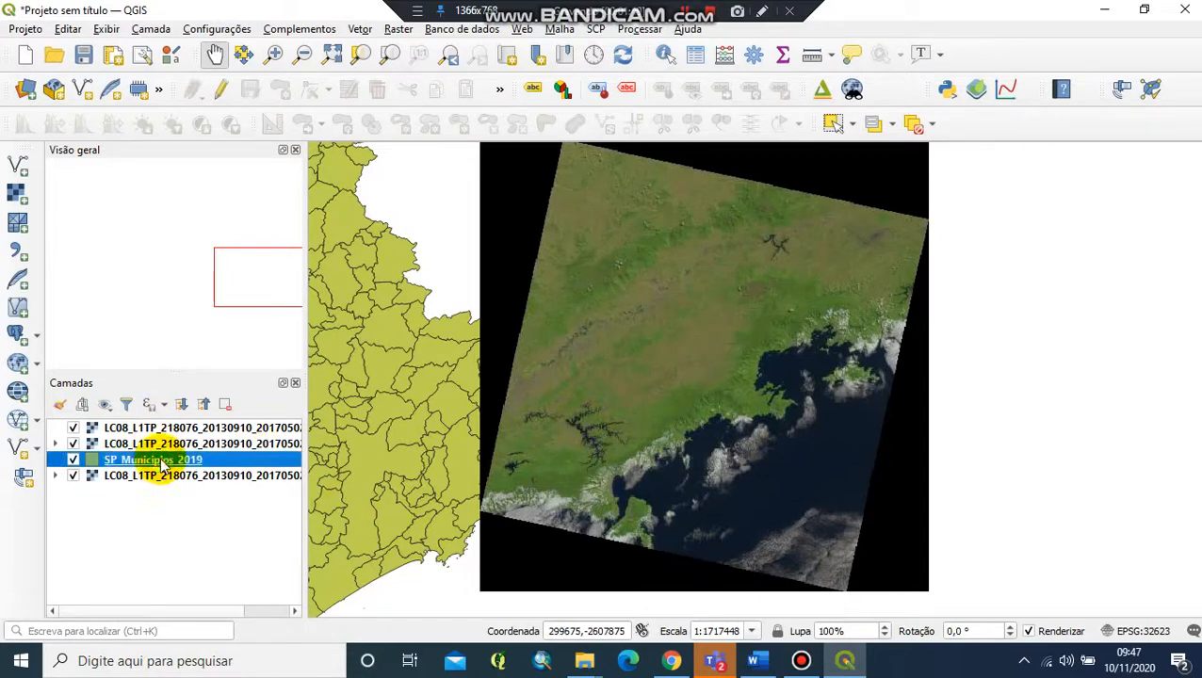
pyautogui.moveTo(162, 462); pyautogui.dragTo(211, 429)
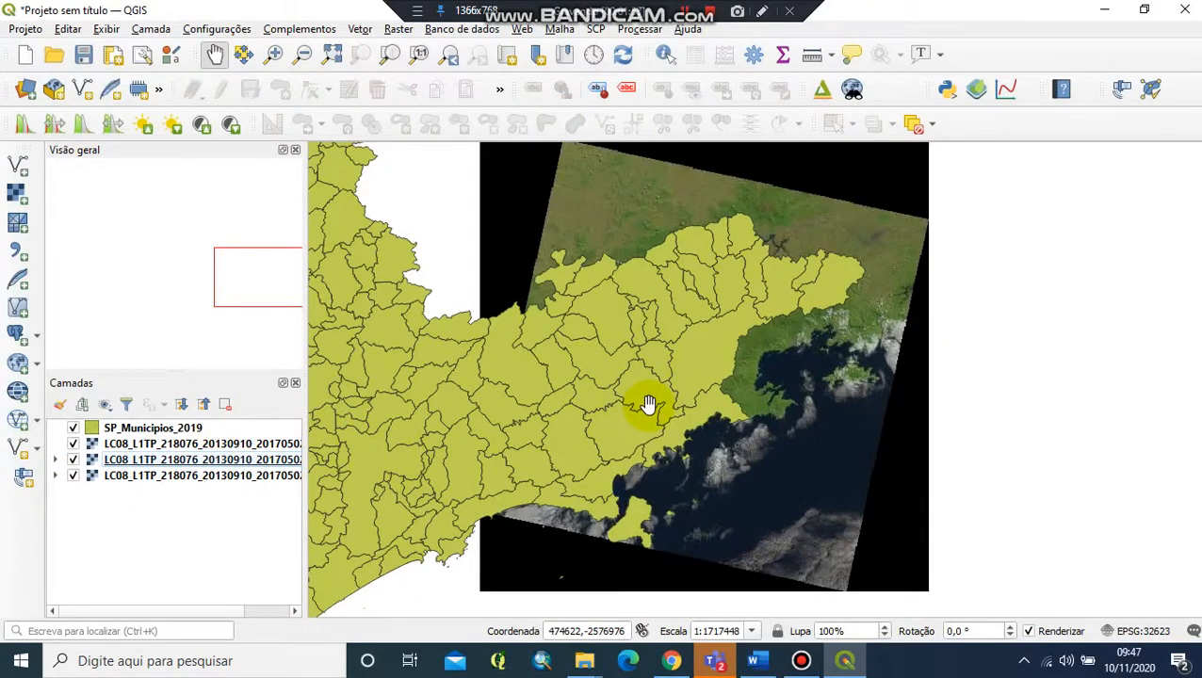
# Accept the SIRGAS 2000 to WGS 84 (1) + UTM zone 23N transformation and make the SP_Municipios_2019 simple fill transparent.
pyautogui.click(161, 430)
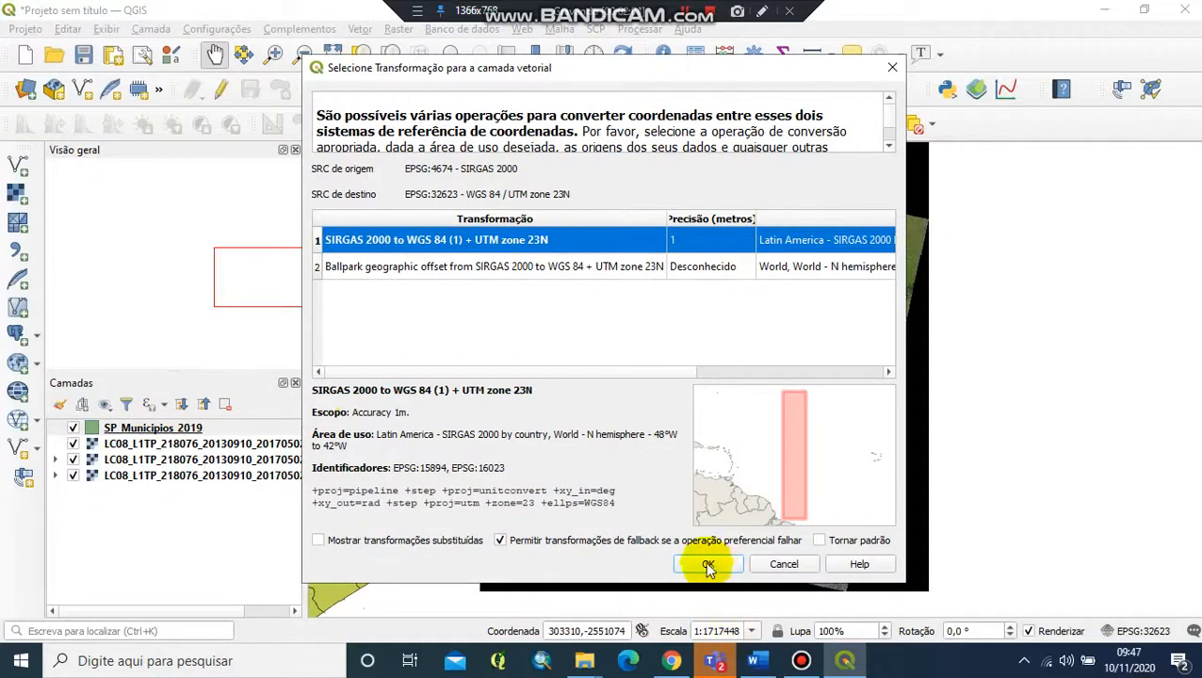
pyautogui.click(708, 565)
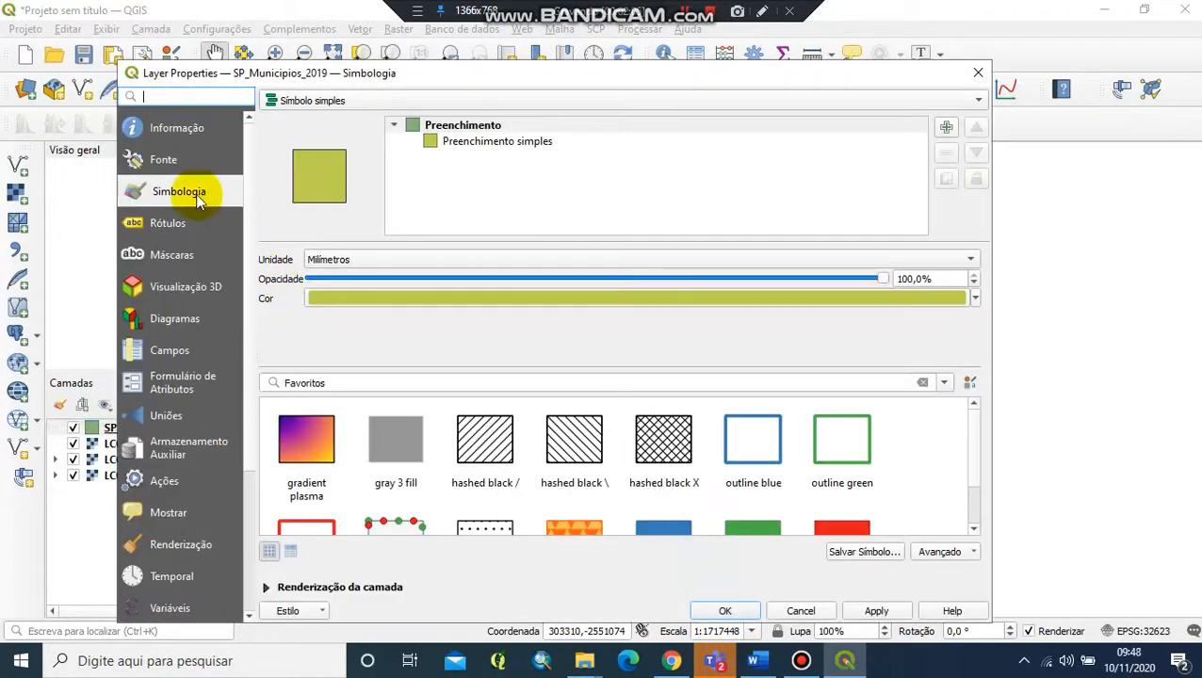
pyautogui.click(525, 149)
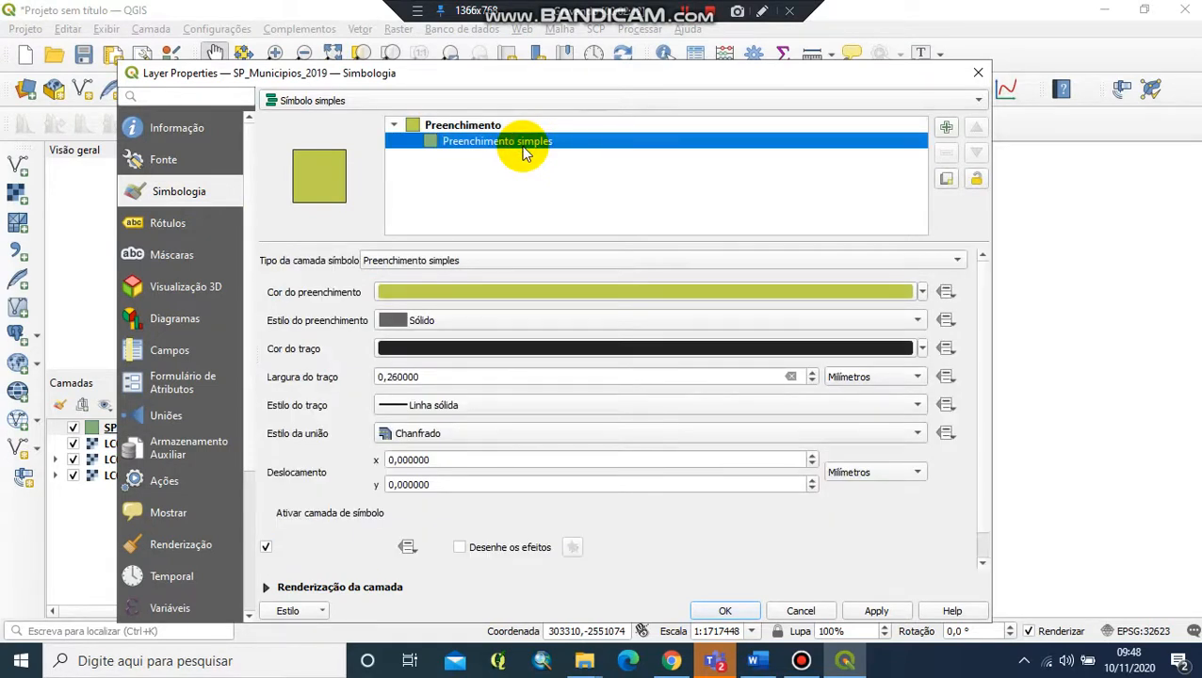
pyautogui.click(921, 292)
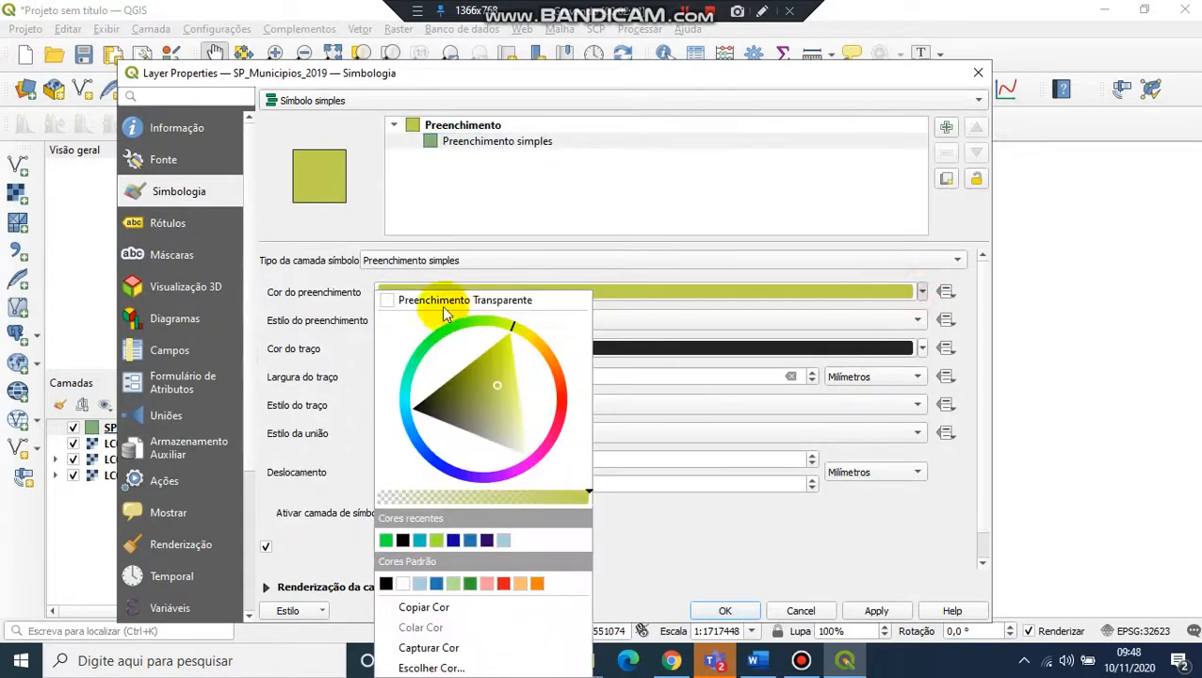
pyautogui.click(388, 300)
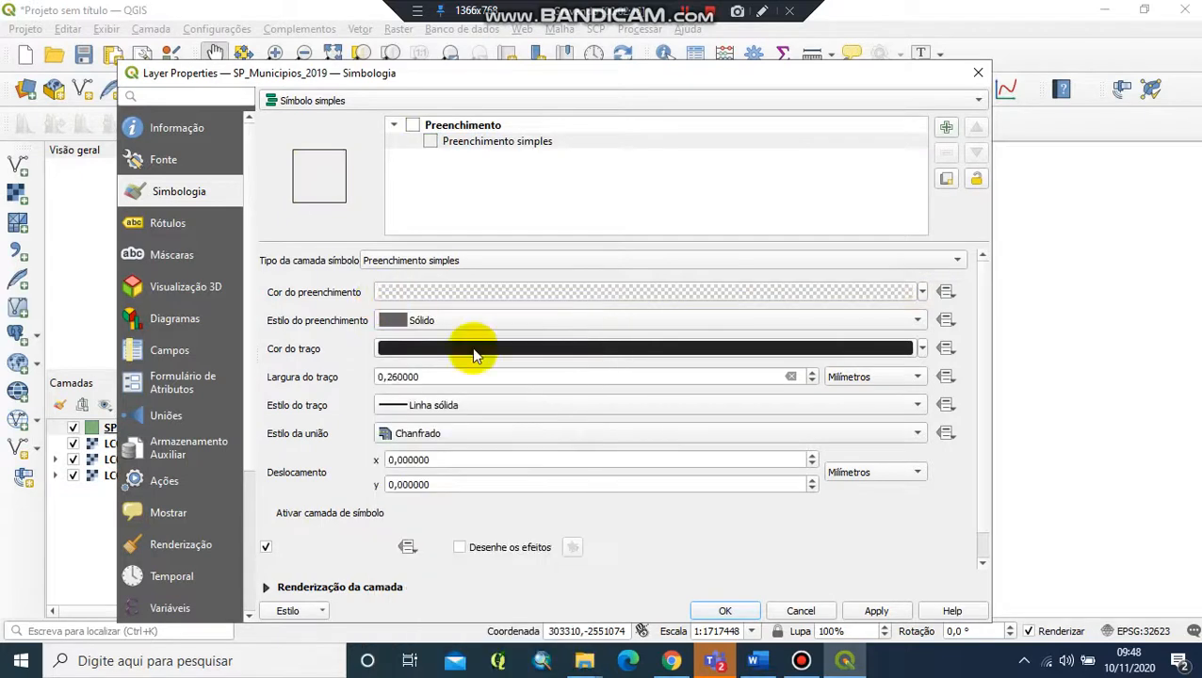
# Set the municipal boundaries' stroke colour to black and stroke width to 0.46 mm, and apply the symbology.
pyautogui.click(921, 349)
pyautogui.click(383, 580)
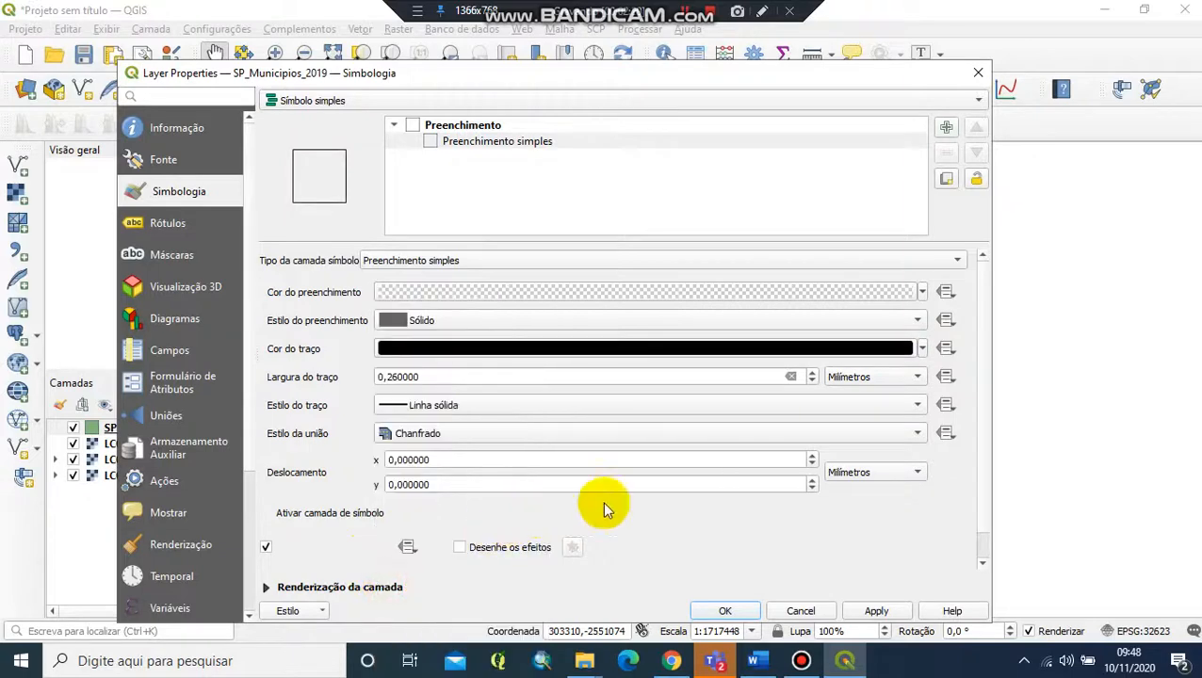
pyautogui.click(812, 373)
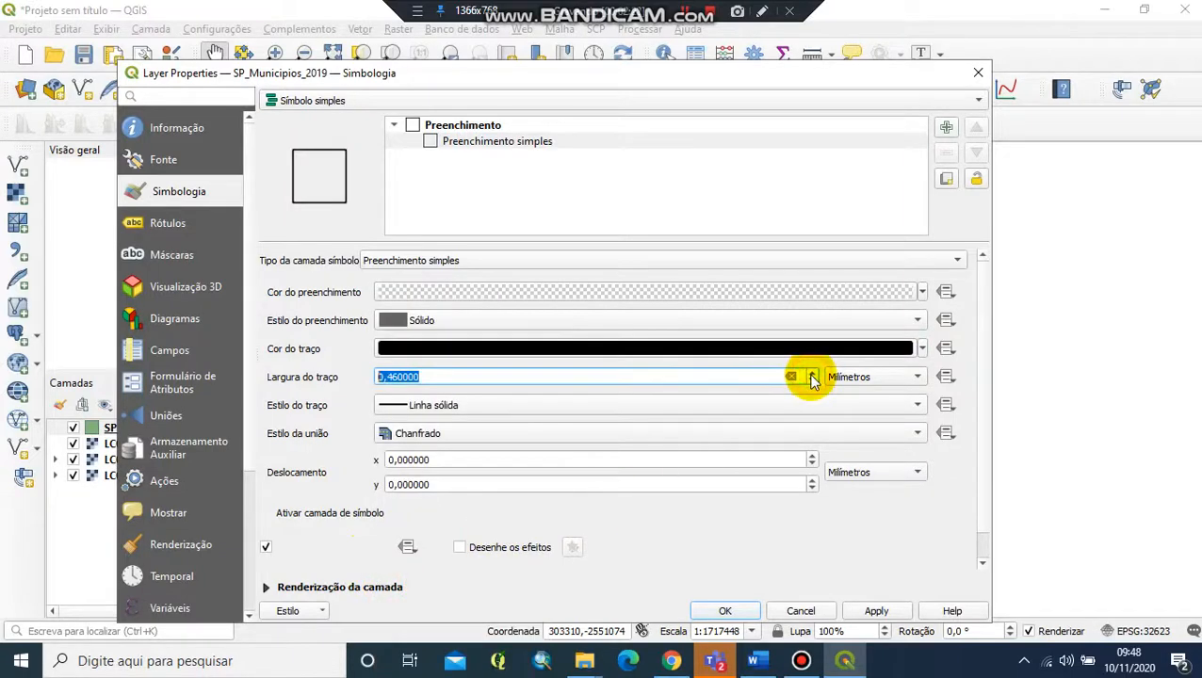
pyautogui.click(875, 611)
pyautogui.click(721, 611)
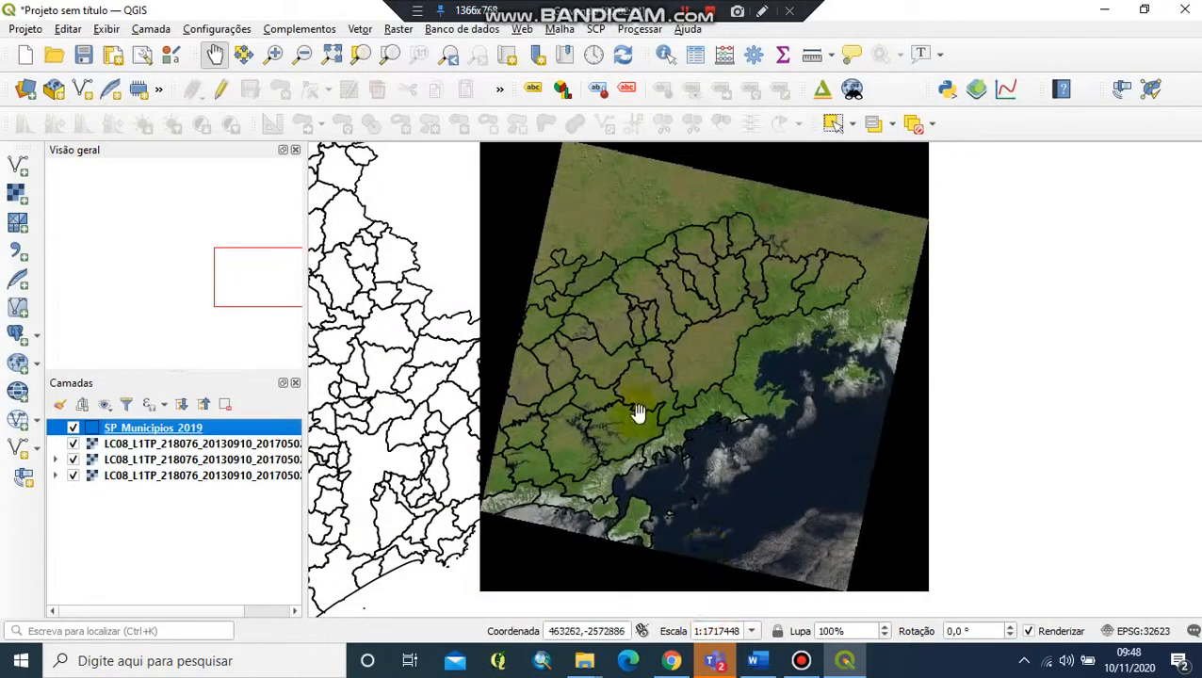
# Examine the boundaries over the Landsat image and the fields in the SP_Municipios_2019 attribute table, and close the table.
pyautogui.scroll(1, 653, 394)
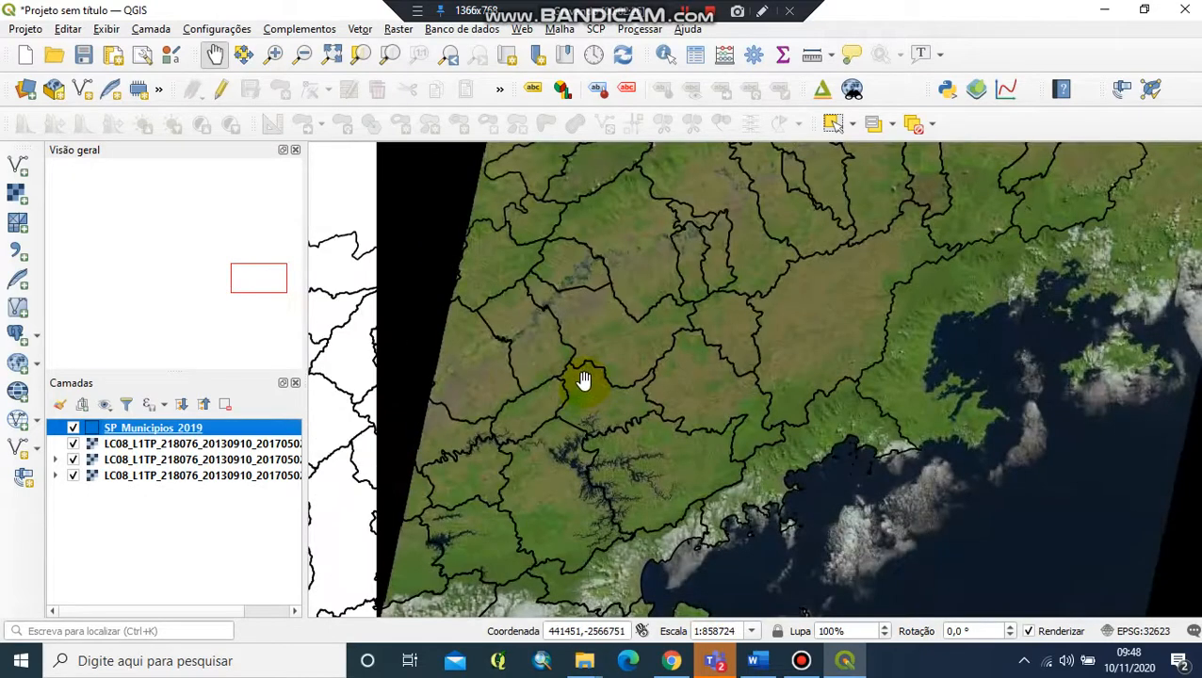
pyautogui.scroll(-1, 626, 375)
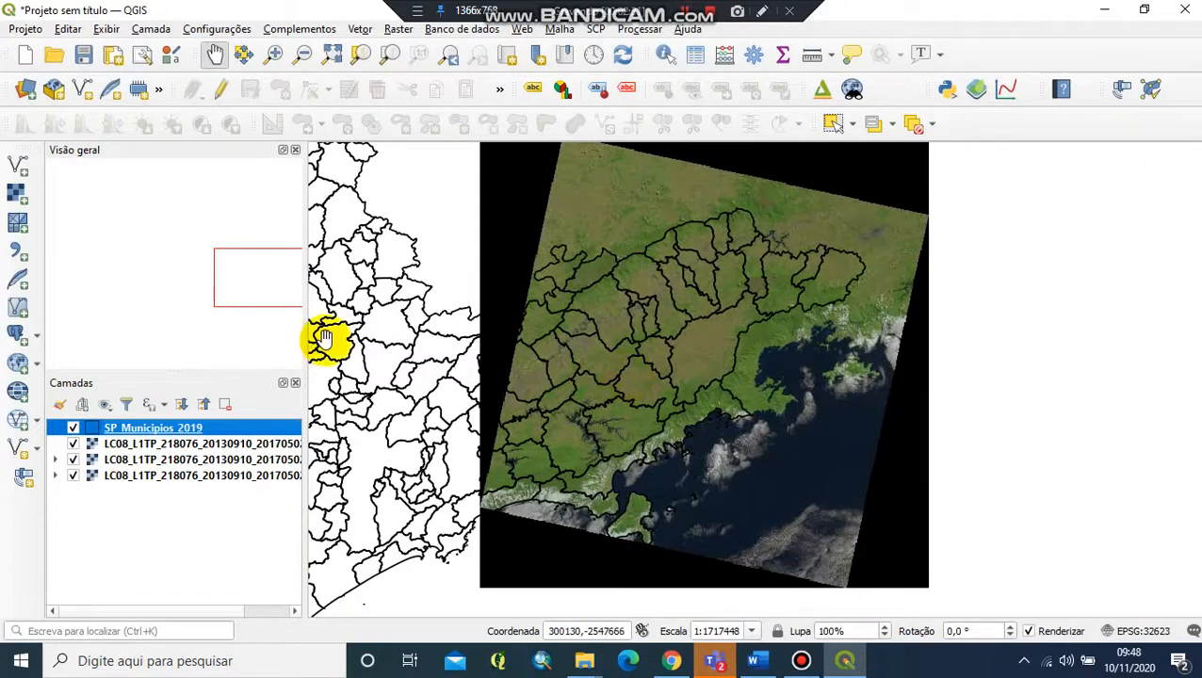
pyautogui.rightClick(160, 431)
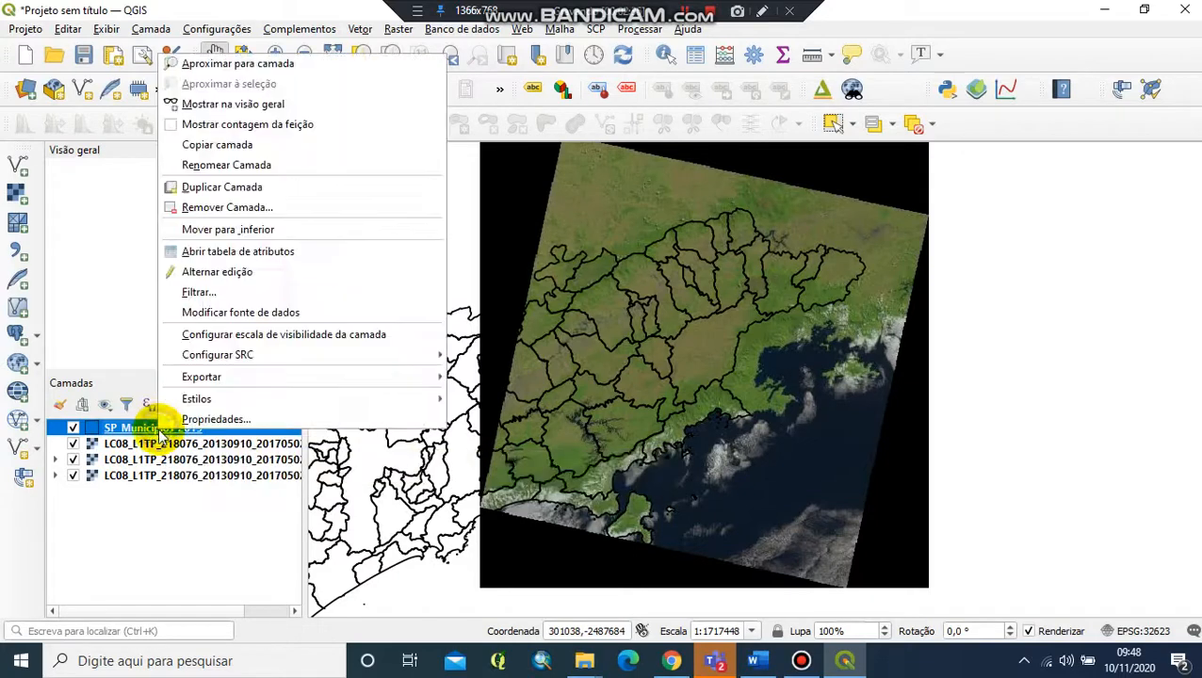
pyautogui.click(281, 254)
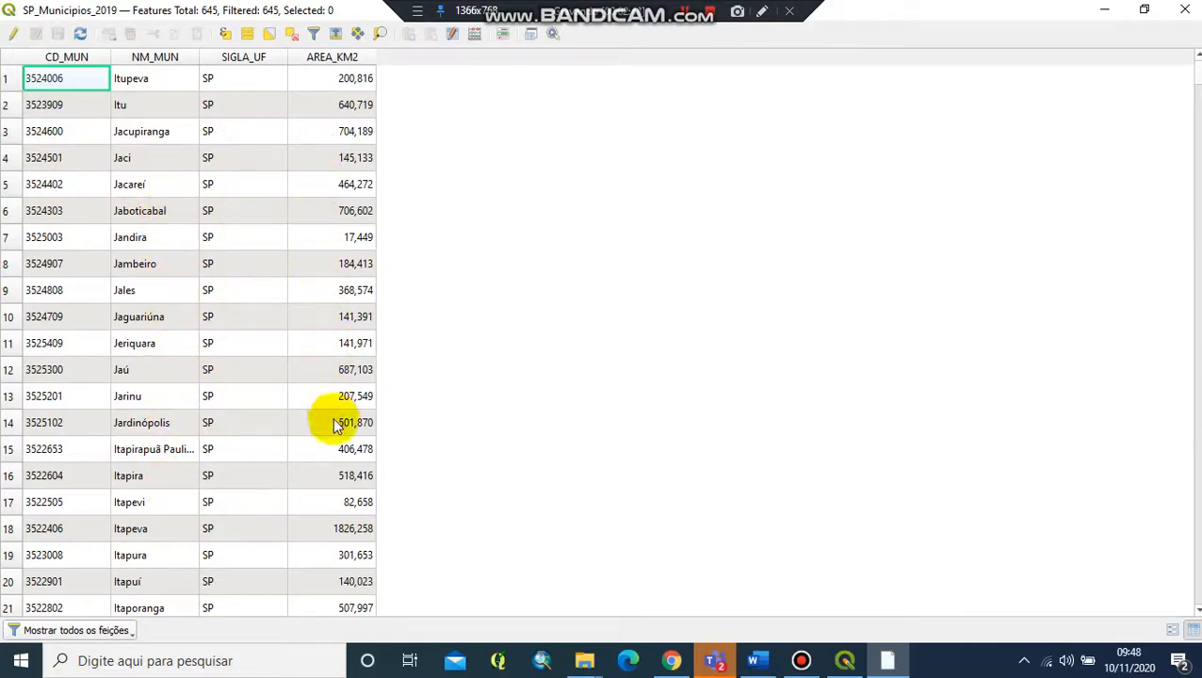
pyautogui.click(1189, 8)
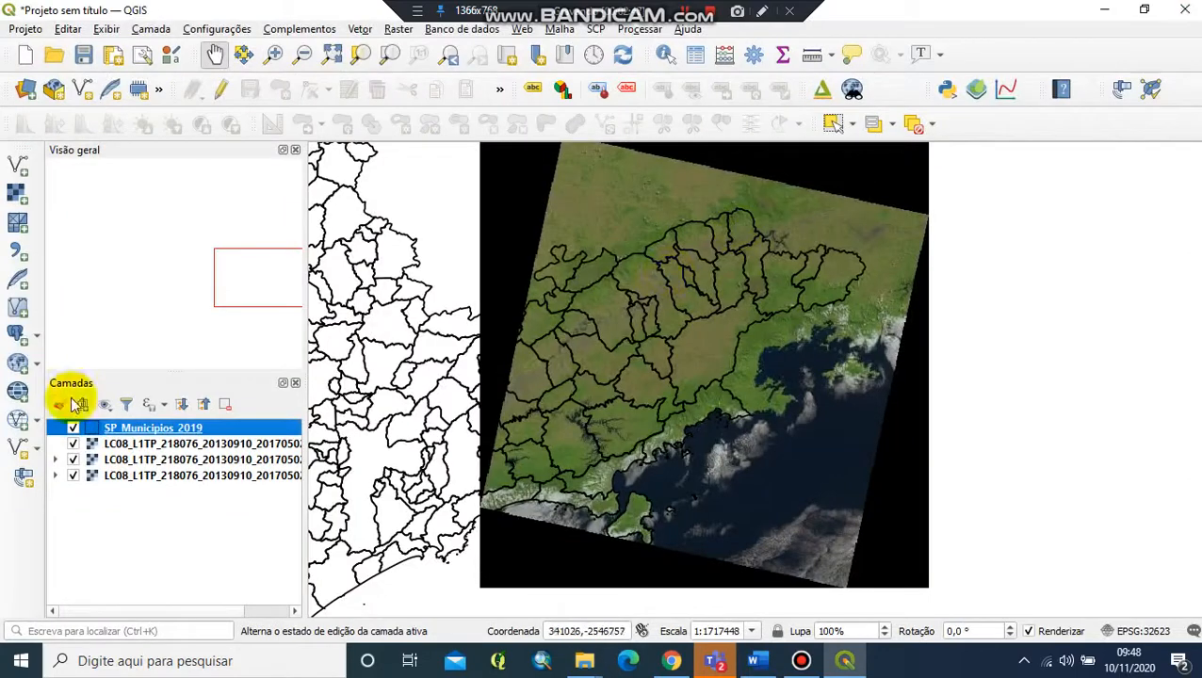
# Enable single labels (Rótulos individuais) for the SP_Municipios_2019 layer, using the NM_MUN field as the label value.
pyautogui.doubleClick(198, 431)
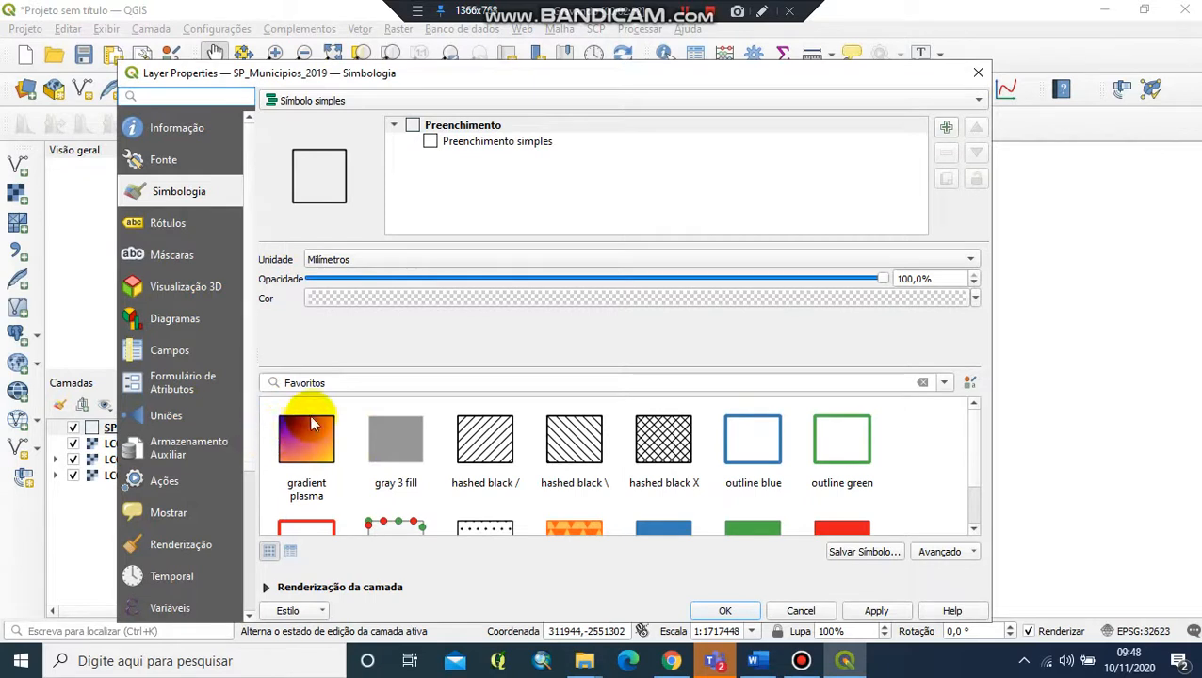
pyautogui.click(187, 223)
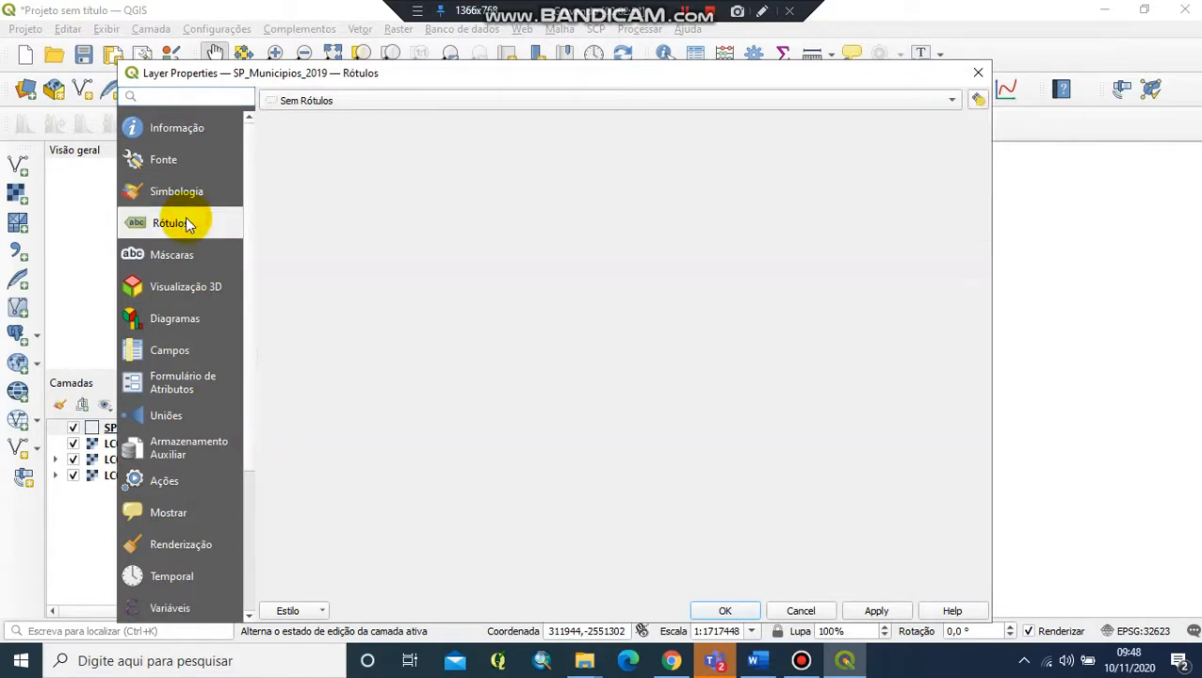
pyautogui.click(954, 101)
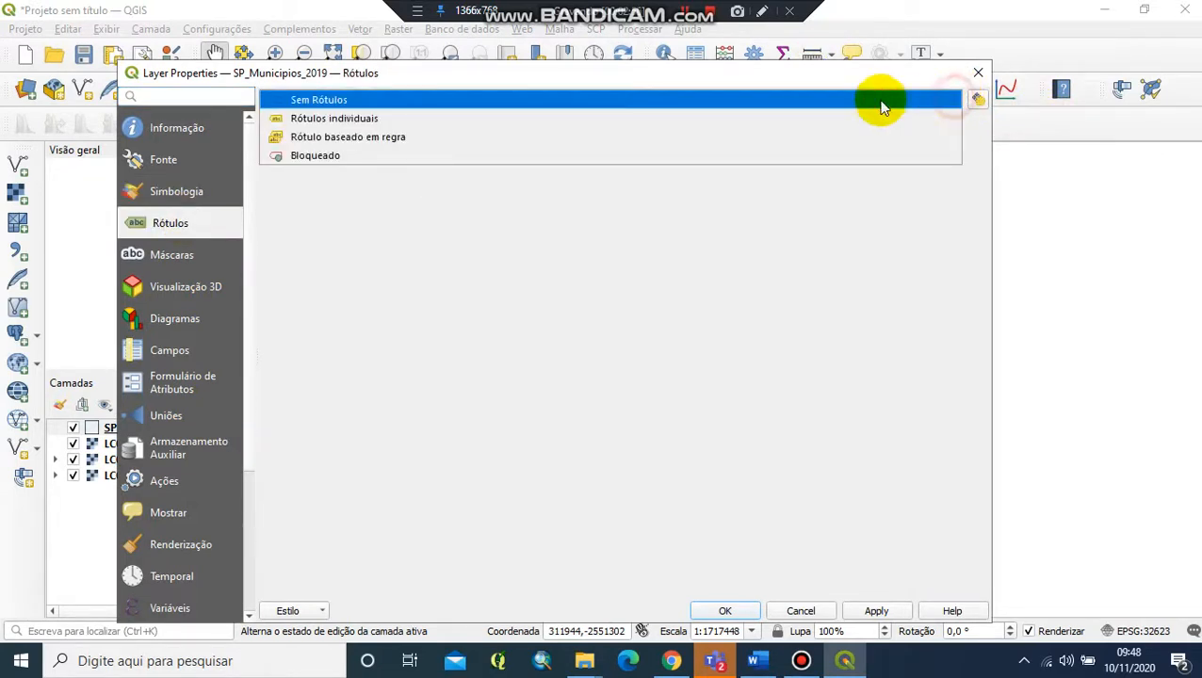
pyautogui.click(436, 125)
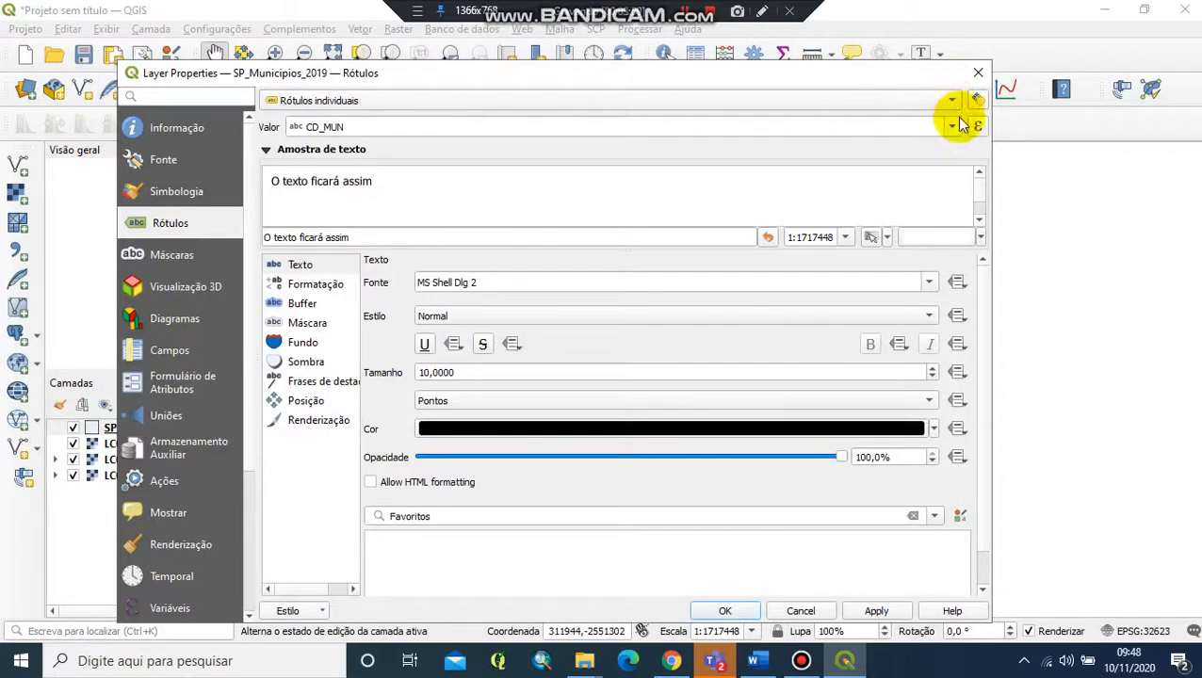
pyautogui.click(951, 126)
pyautogui.click(407, 169)
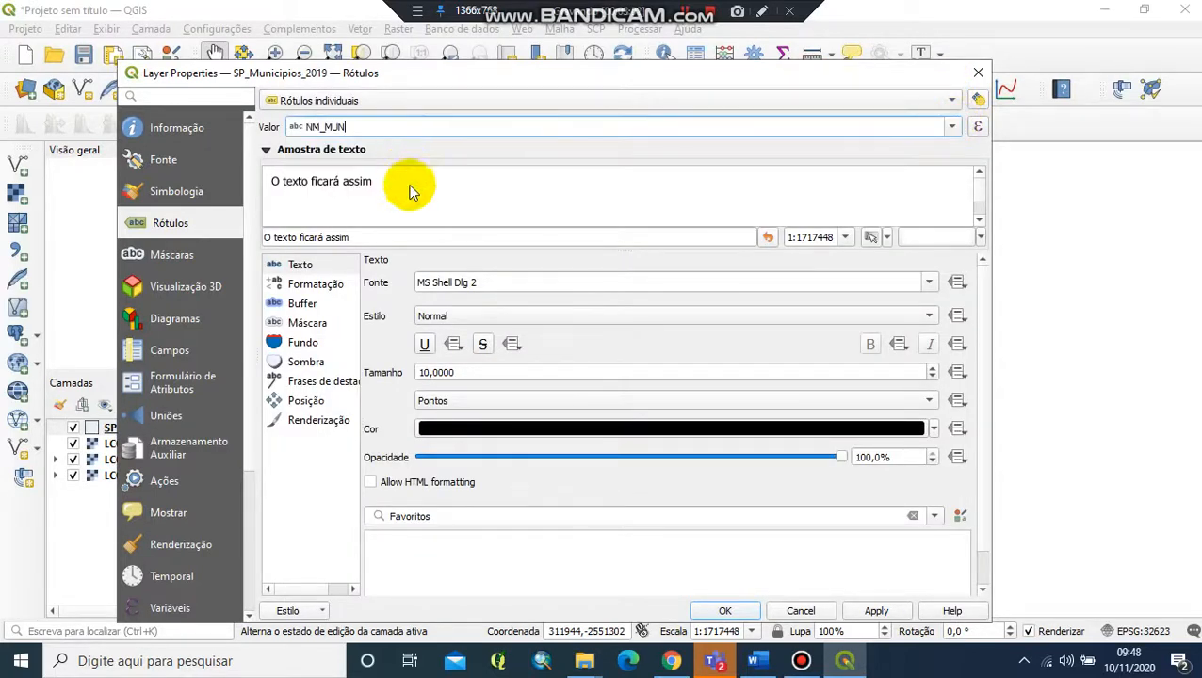
# Set the municipality labels' font to Verdana.
pyautogui.click(525, 280)
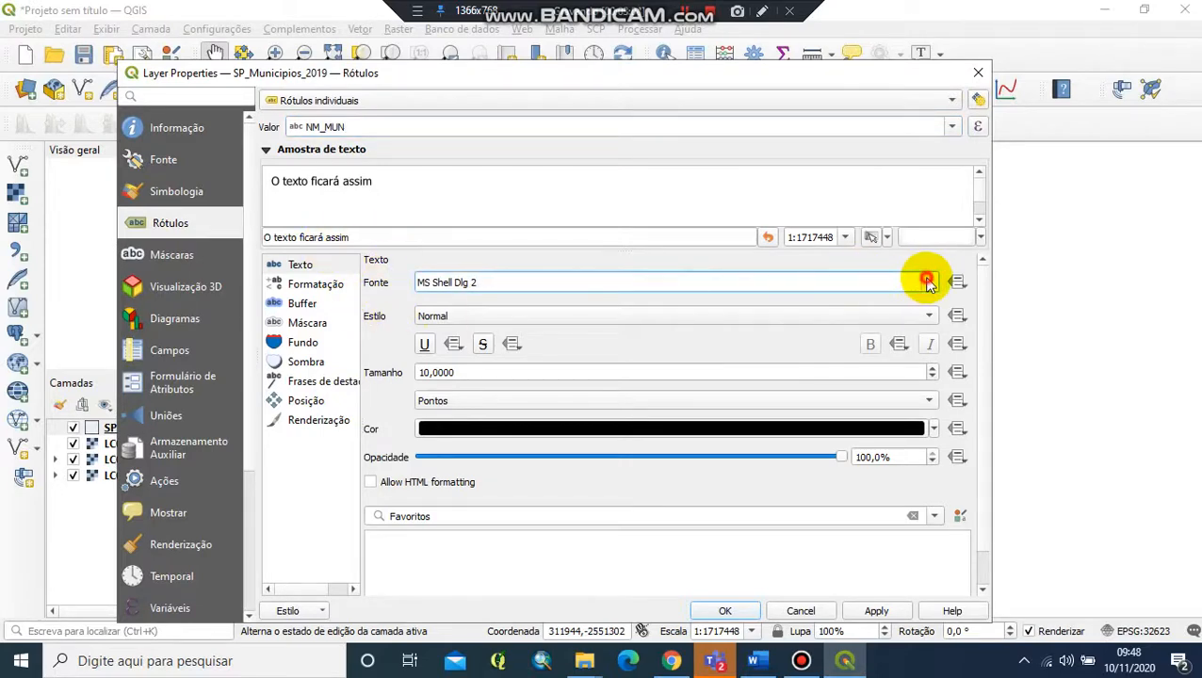
pyautogui.click(927, 283)
pyautogui.press('v')
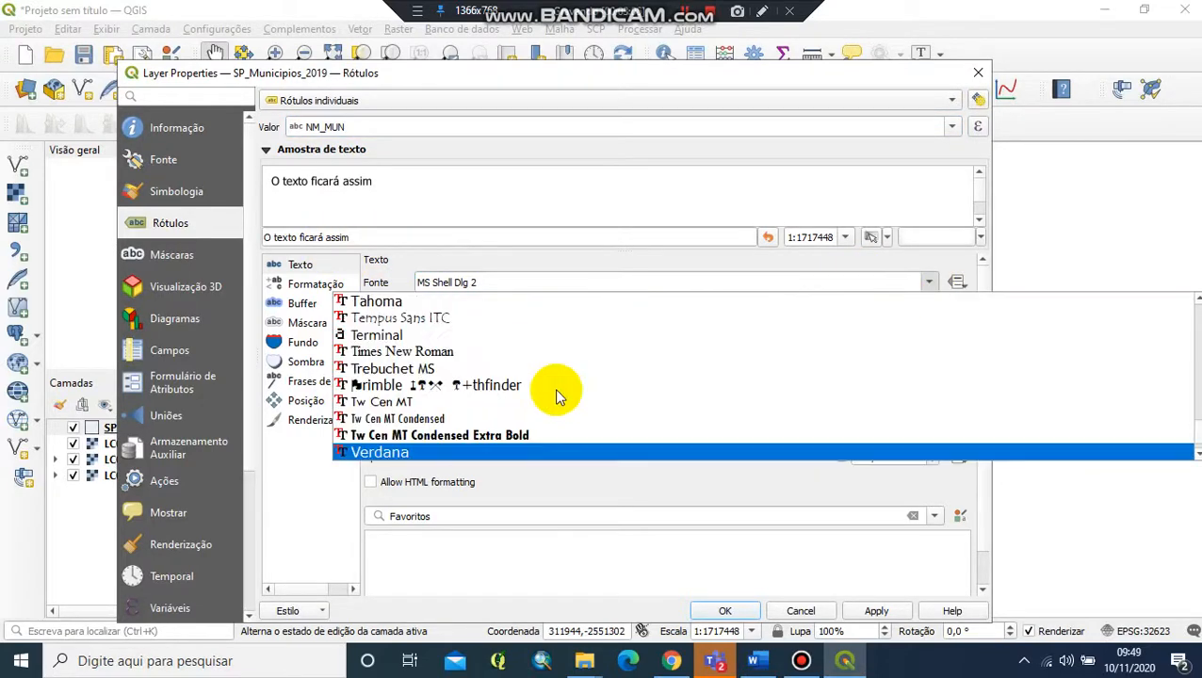
pyautogui.click(432, 451)
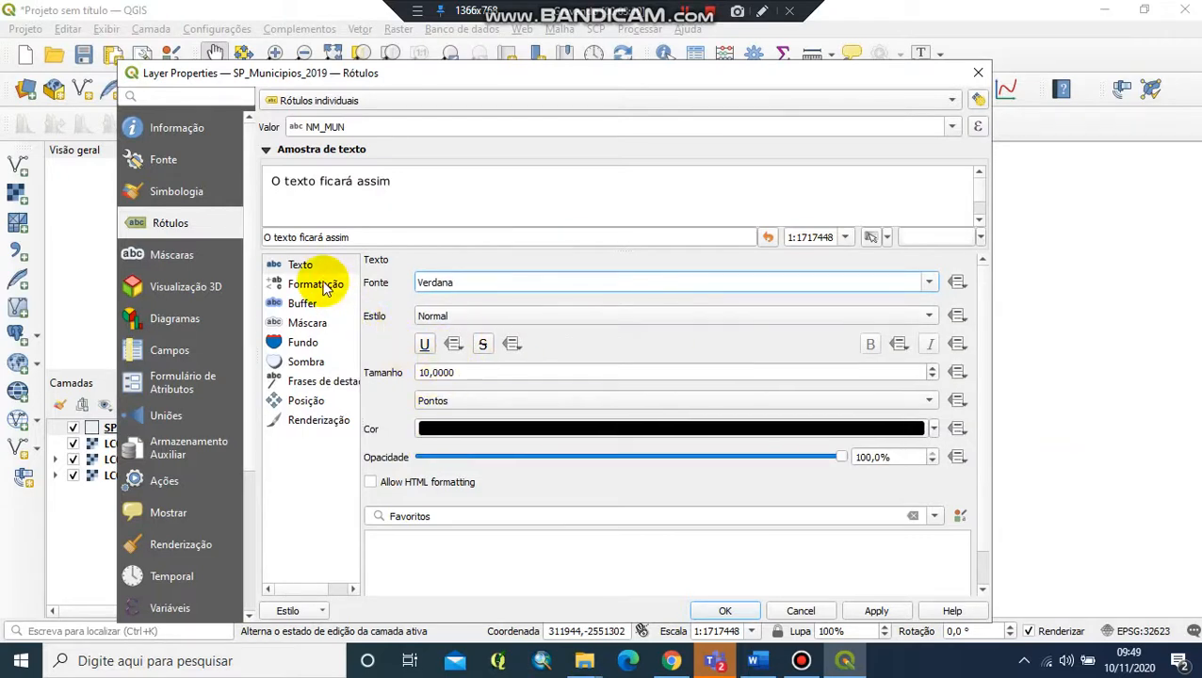
# Enable a 1.5 mm text buffer for the labels, use placement around the centroid and apply the label settings.
pyautogui.click(301, 303)
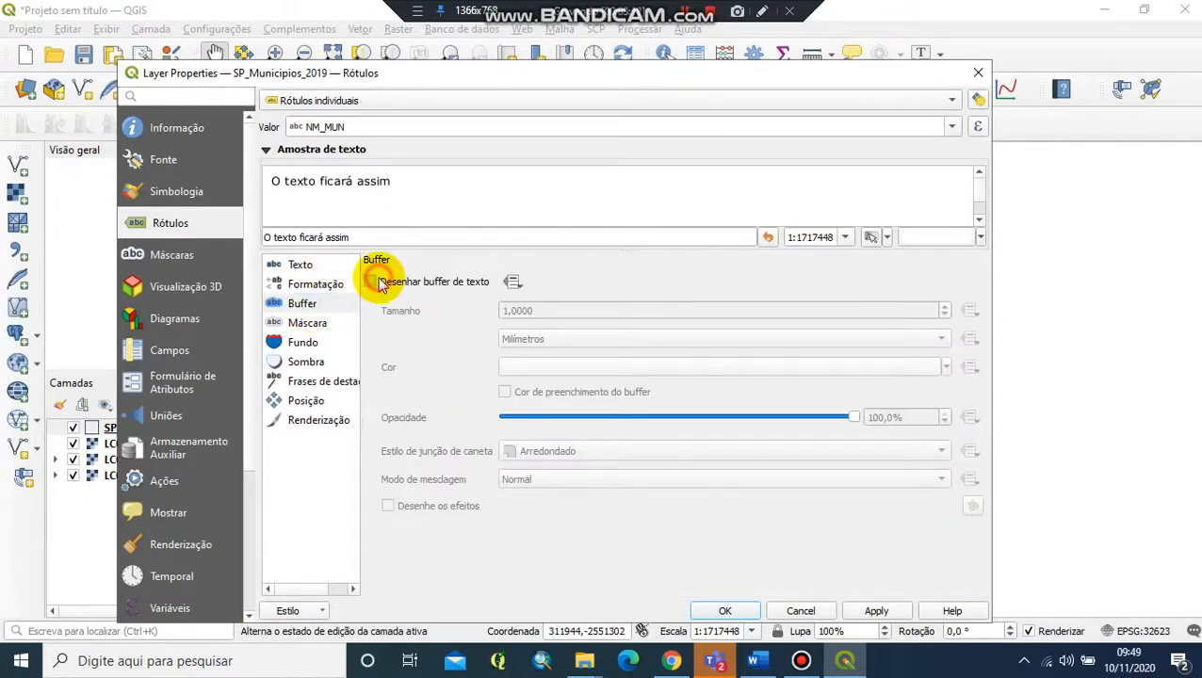
pyautogui.click(379, 283)
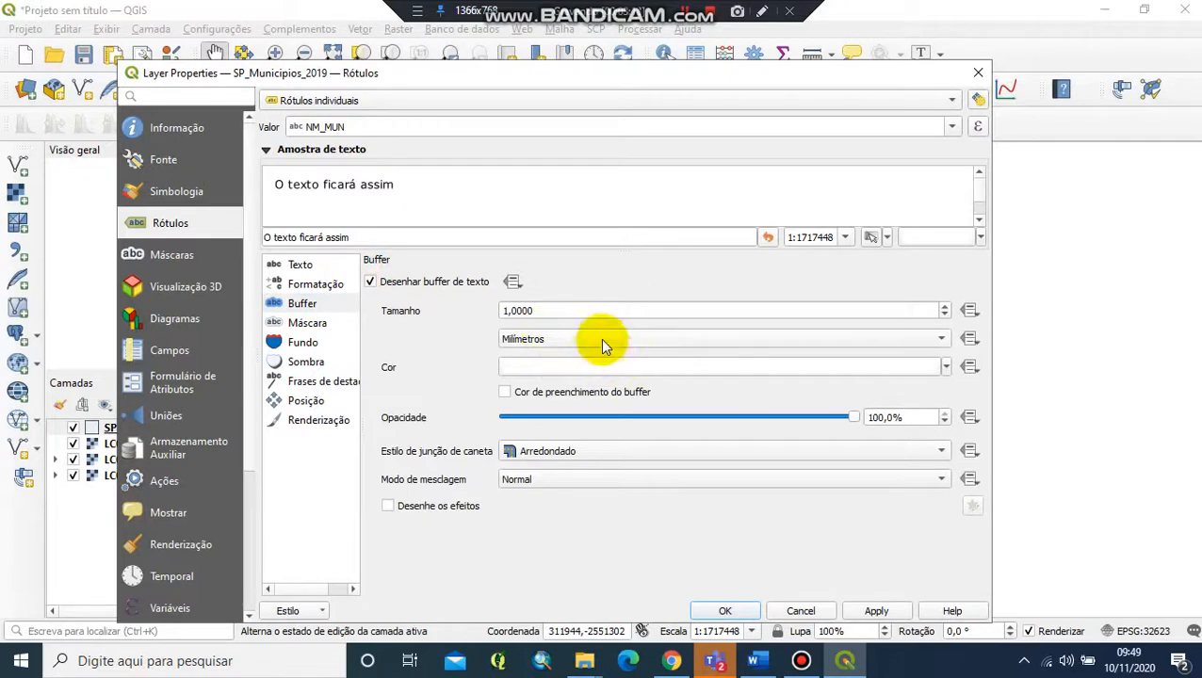
pyautogui.doubleClick(944, 307)
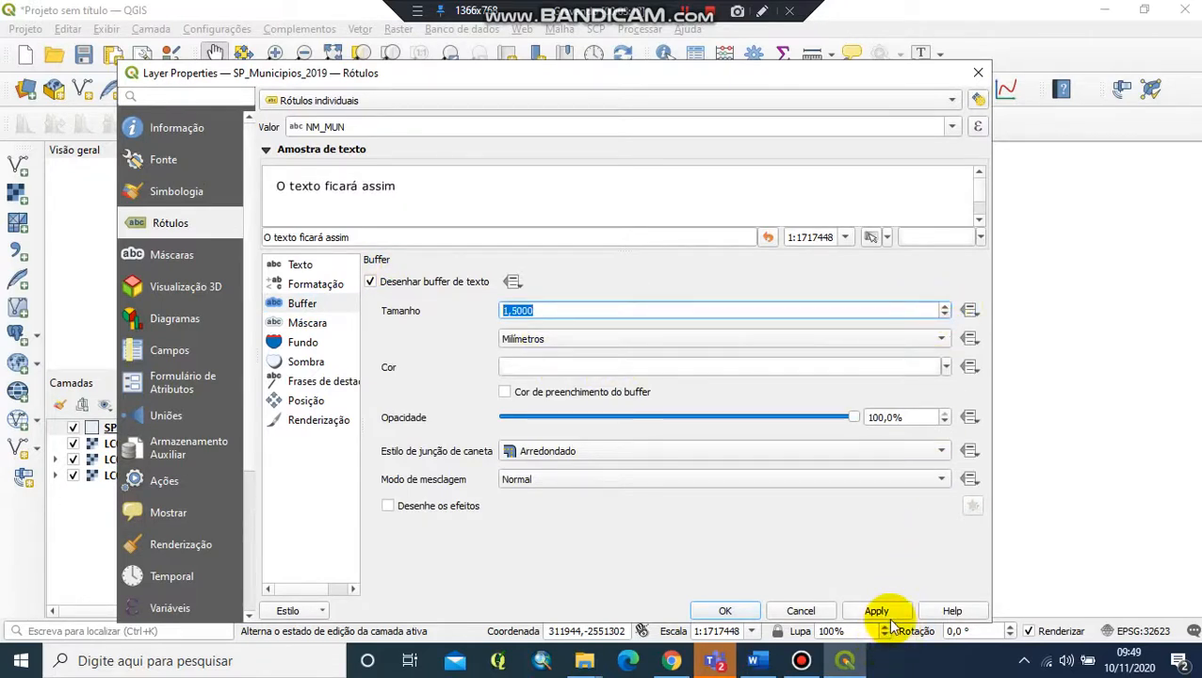
pyautogui.click(307, 401)
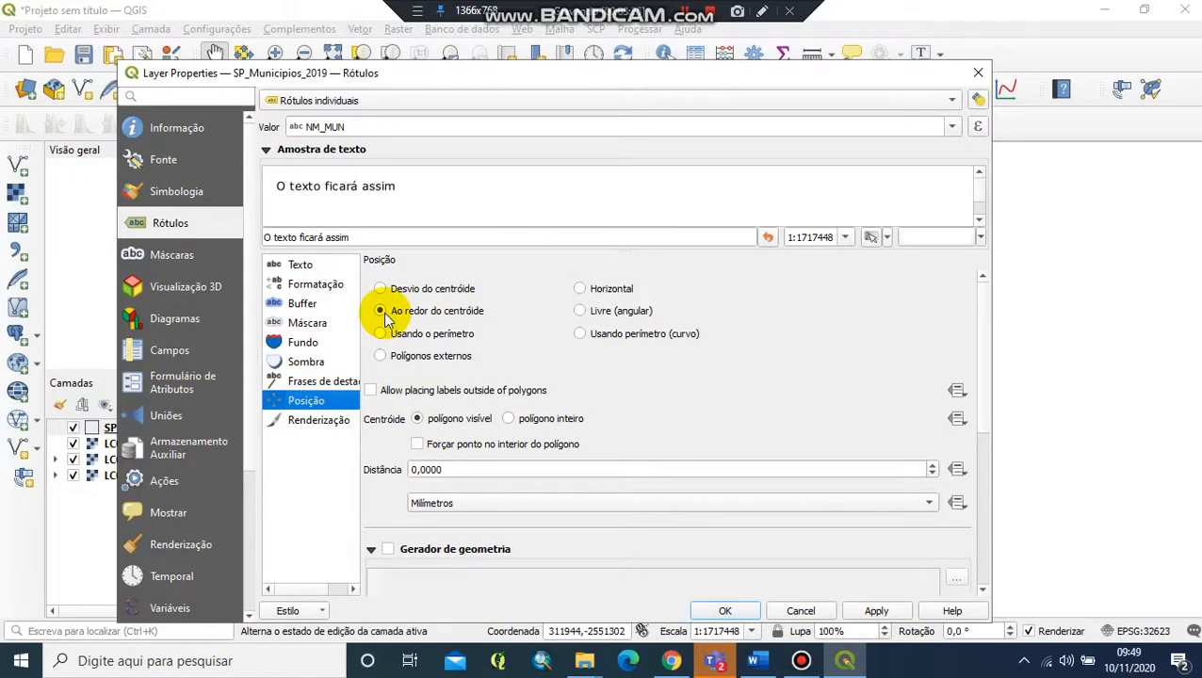
pyautogui.click(876, 610)
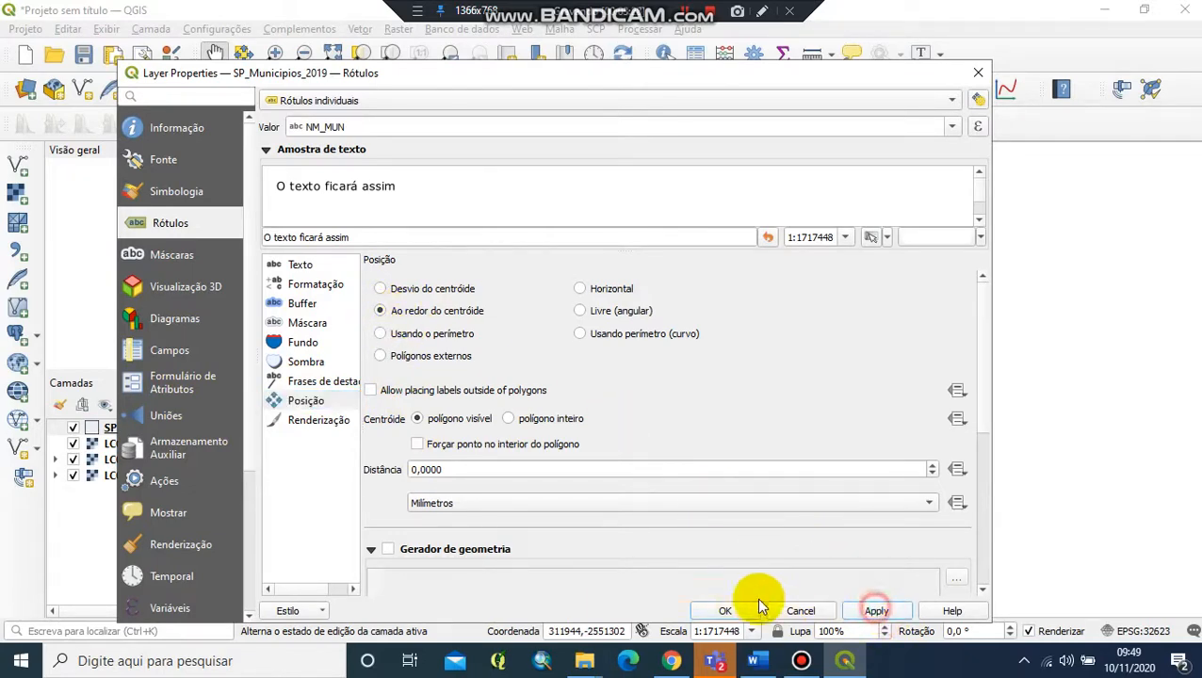
pyautogui.click(718, 610)
# Examine the municipality name labels and boundaries over the Landsat image across the Paraíba Valley and the northern coast.
pyautogui.scroll(2, 626, 400)
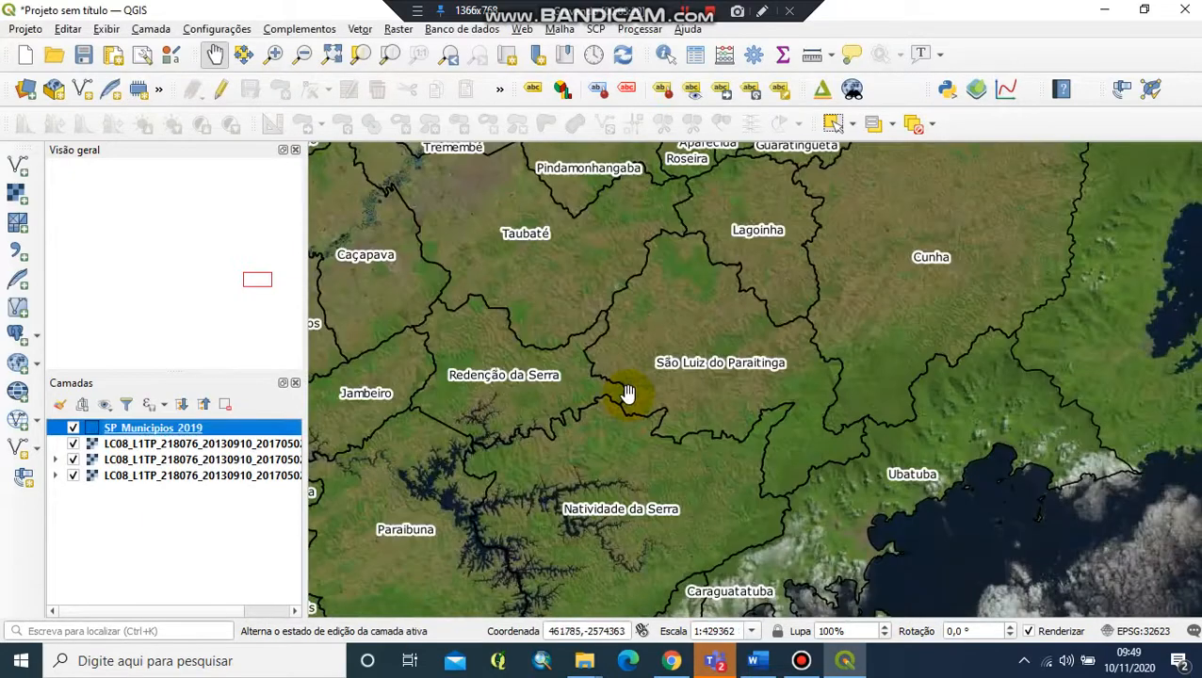
pyautogui.scroll(-1, 702, 367)
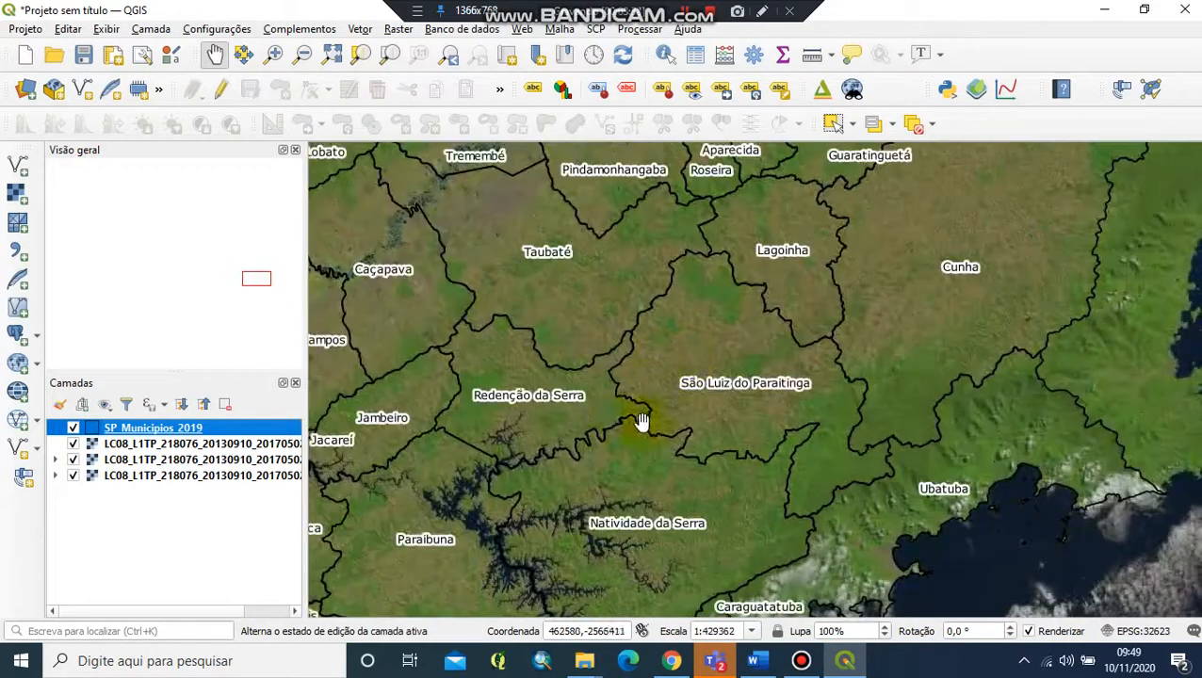
pyautogui.scroll(1, 605, 403)
pyautogui.moveTo(609, 410); pyautogui.dragTo(907, 384)
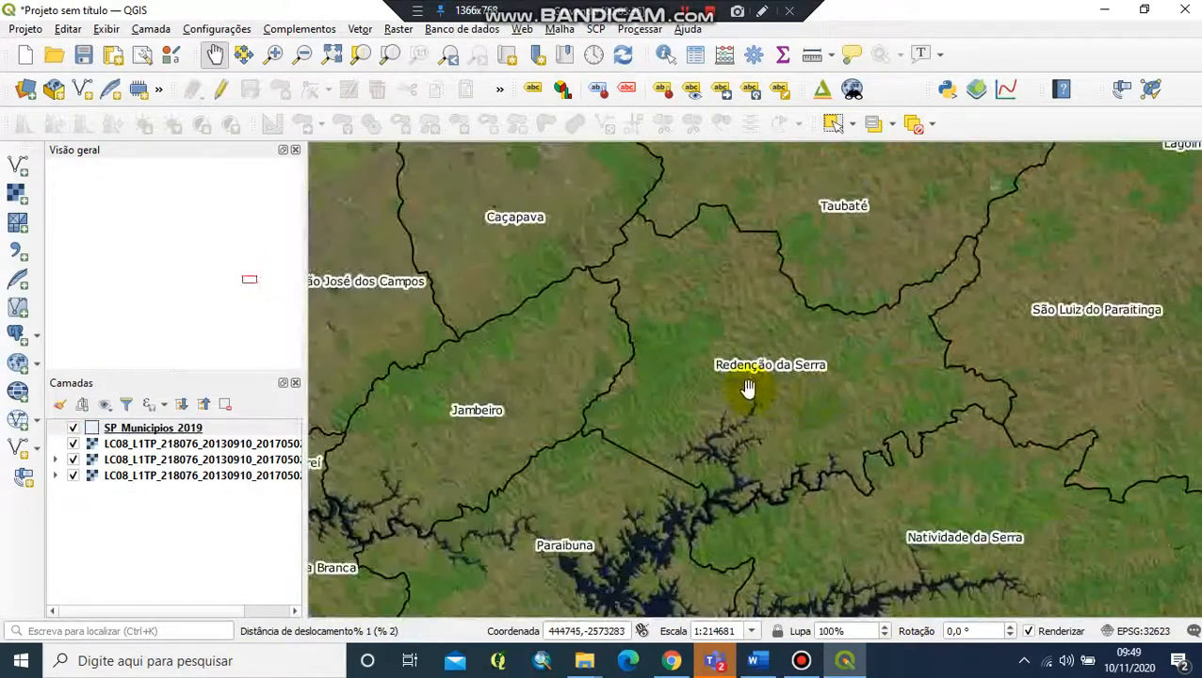
pyautogui.moveTo(749, 389); pyautogui.dragTo(954, 396)
pyautogui.moveTo(662, 412); pyautogui.dragTo(987, 408)
pyautogui.moveTo(754, 396); pyautogui.dragTo(1186, 377)
pyautogui.moveTo(531, 399); pyautogui.dragTo(702, 413)
pyautogui.moveTo(851, 397); pyautogui.dragTo(252, 452)
pyautogui.moveTo(1064, 401); pyautogui.dragTo(585, 402)
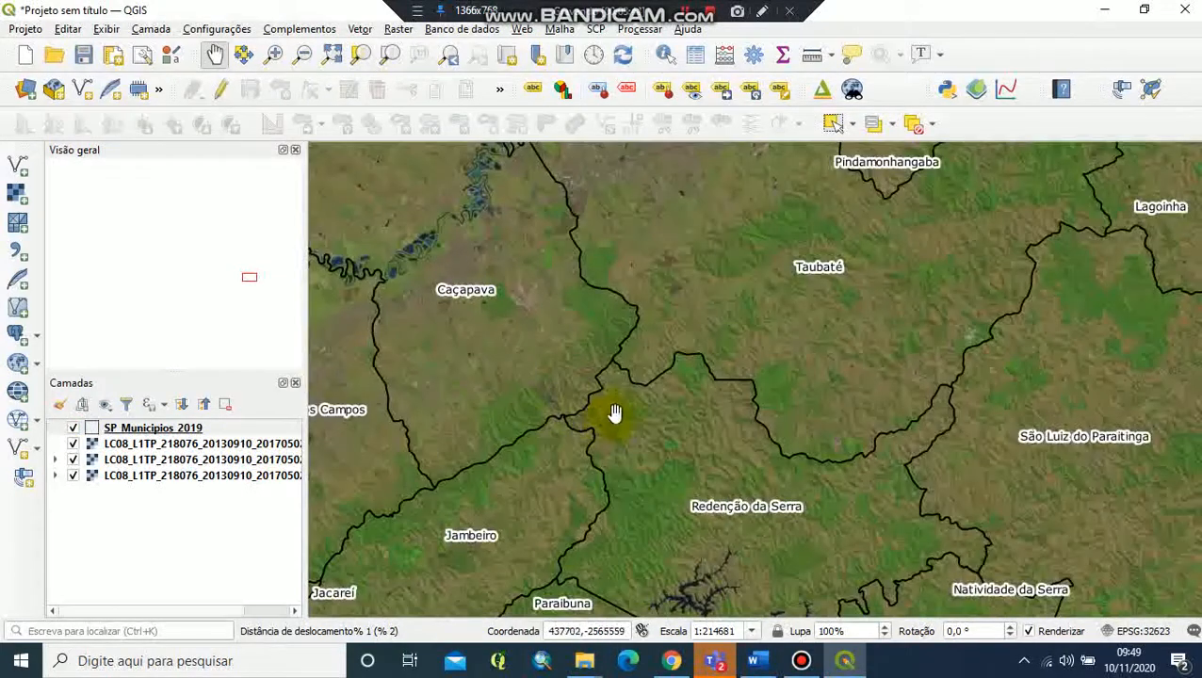
pyautogui.scroll(-2, 845, 361)
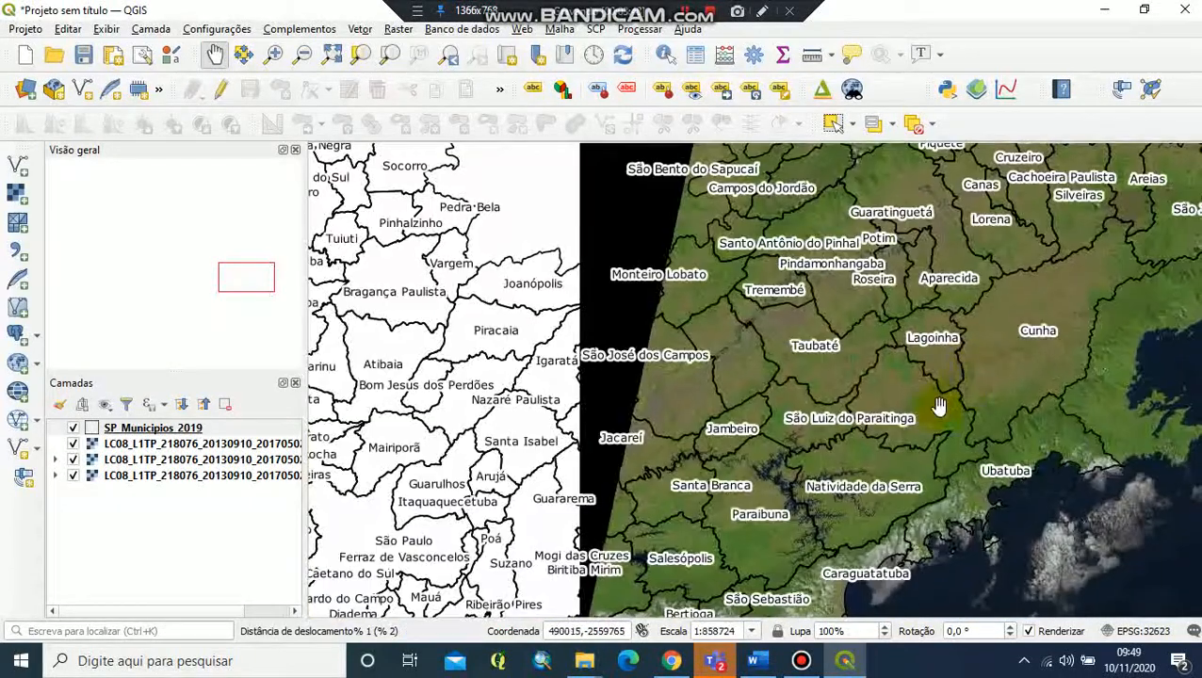
pyautogui.moveTo(966, 383); pyautogui.dragTo(817, 497)
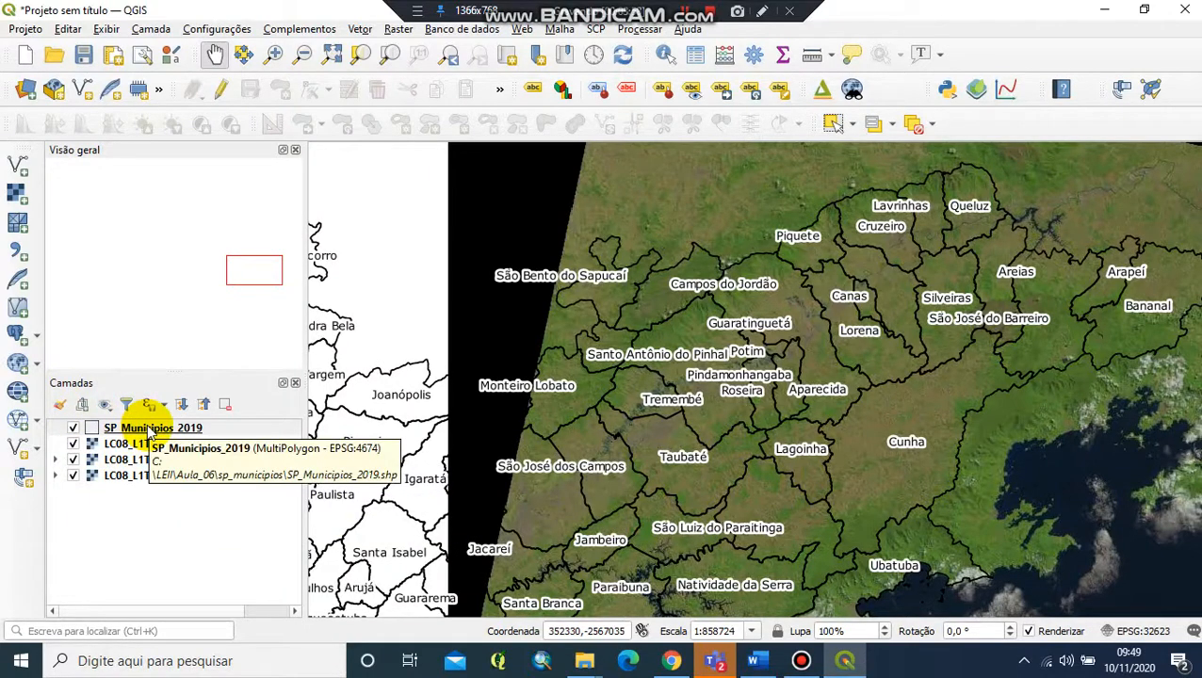
# Turn off the SP_Municipios_2019 labels by choosing Sem Rótulos and apply the change.
pyautogui.click(148, 431)
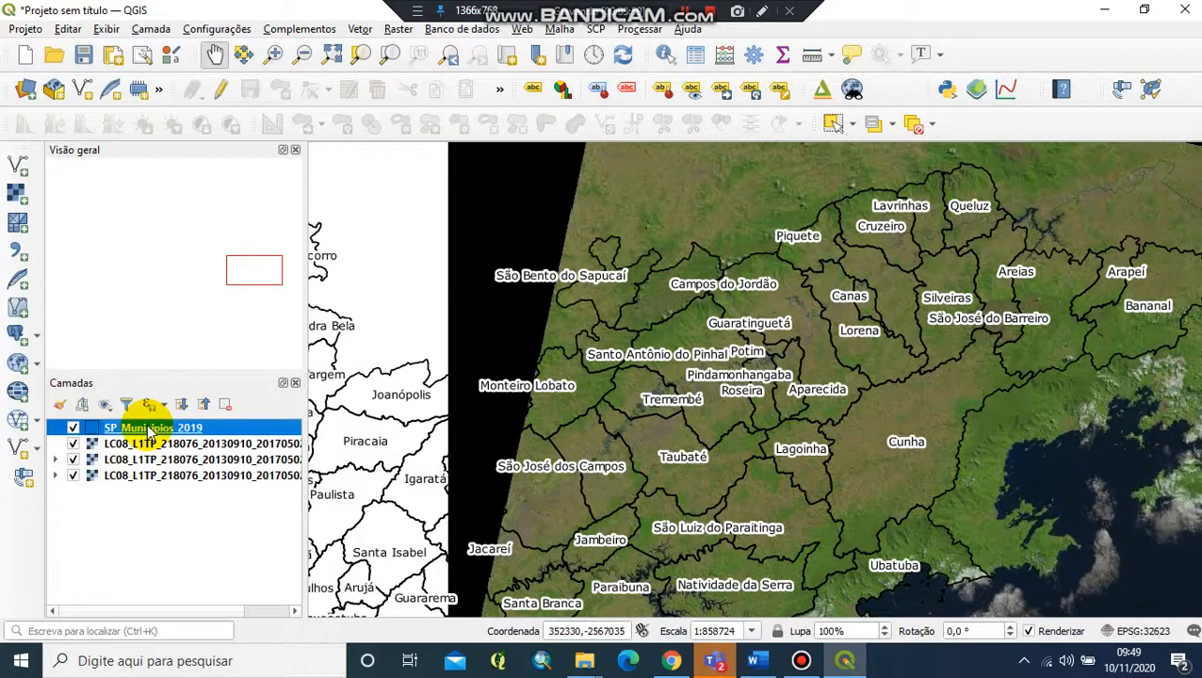
pyautogui.doubleClick(148, 432)
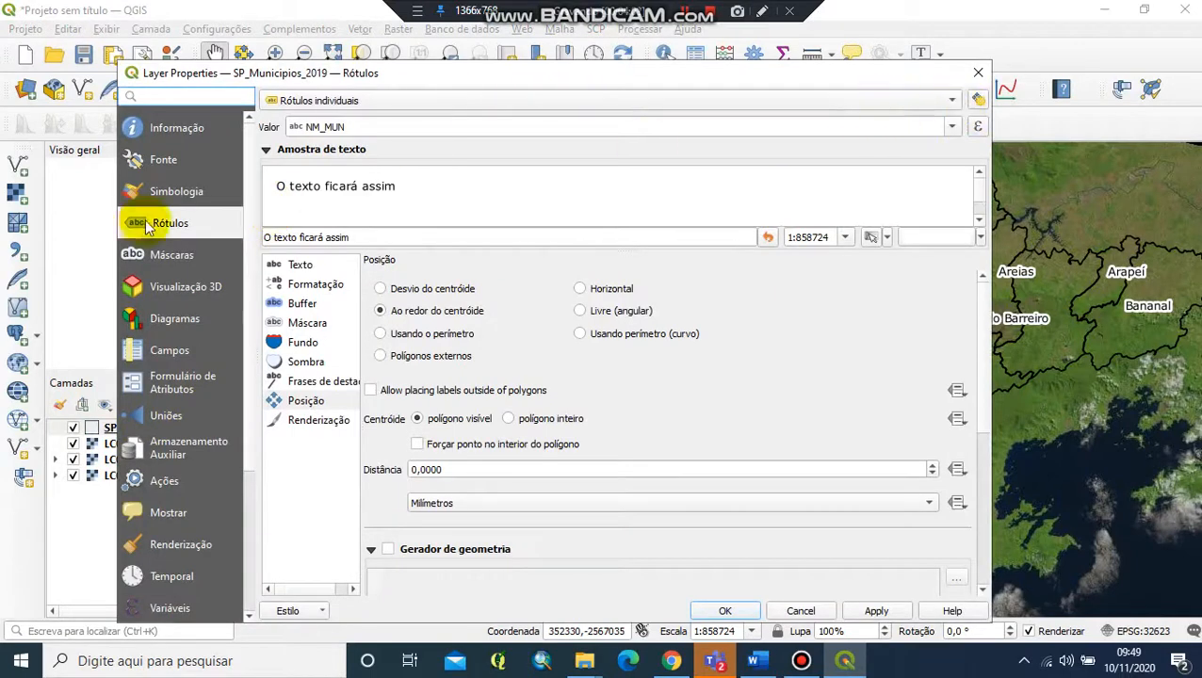
pyautogui.click(947, 100)
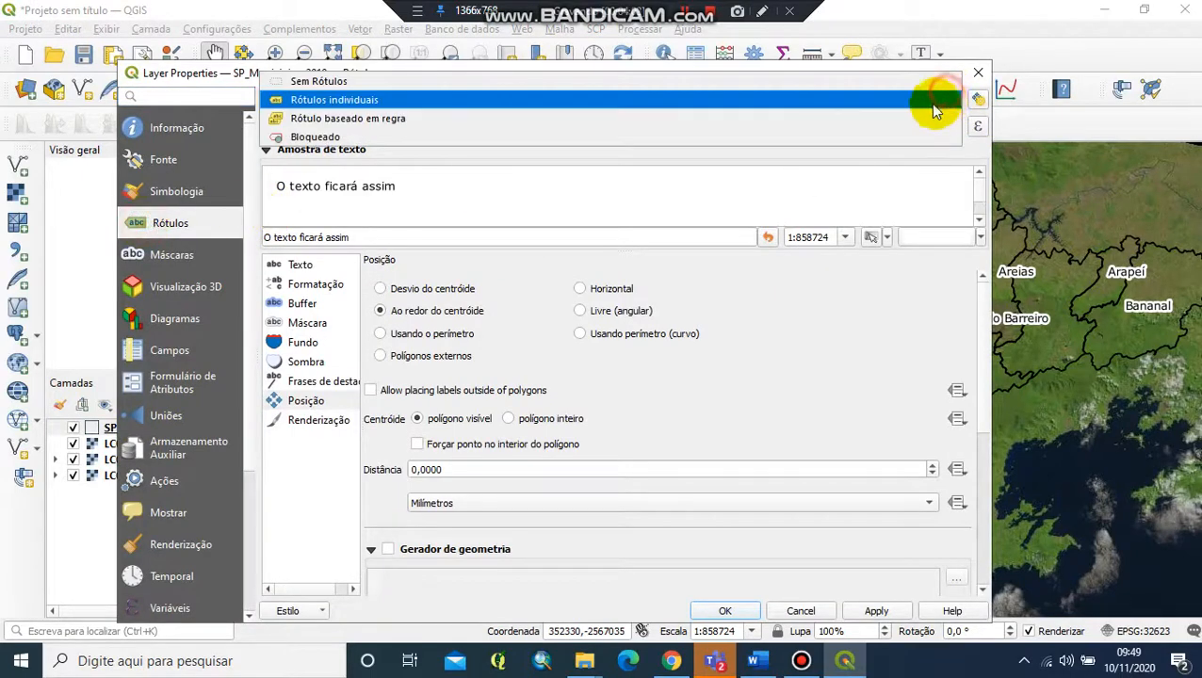
pyautogui.click(468, 83)
pyautogui.click(876, 610)
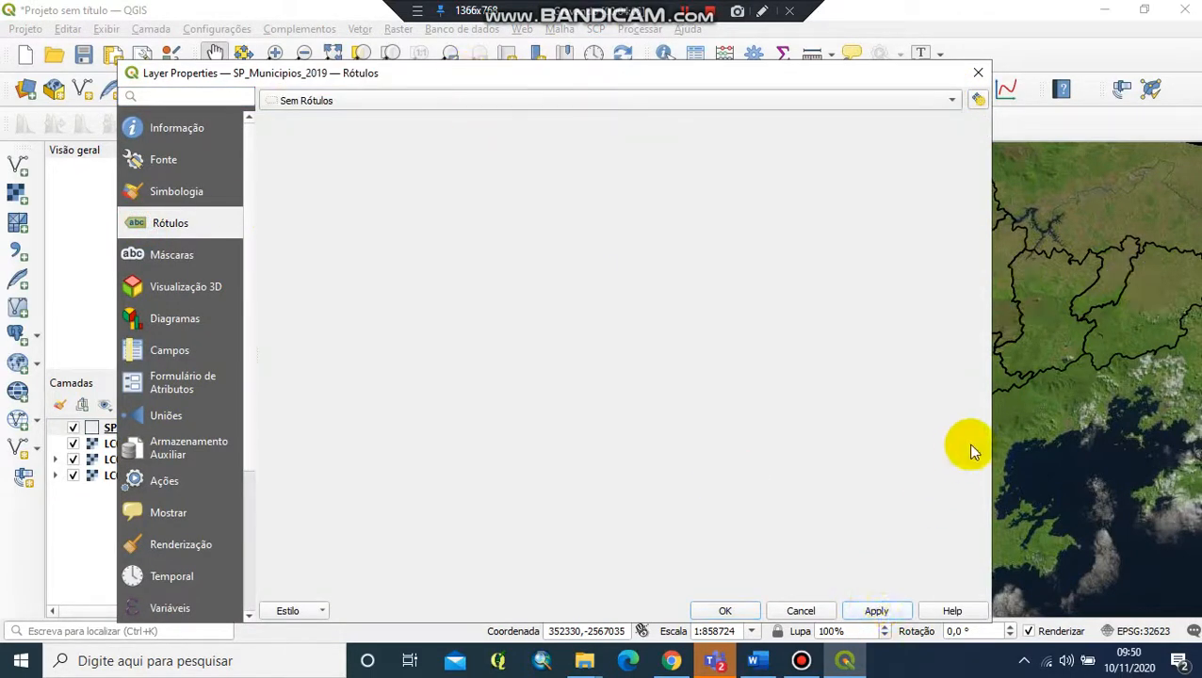
# Set the stroke width of the municipality layer's simple fill to 0.26 mm and apply the symbology.
pyautogui.click(182, 194)
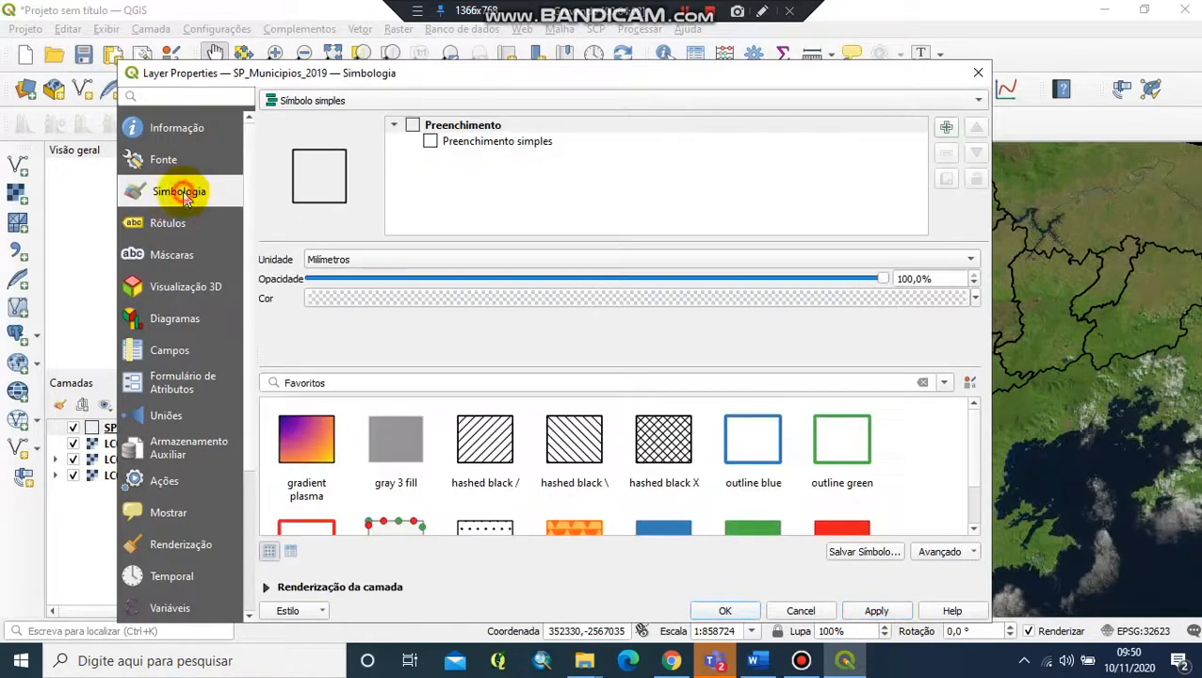
pyautogui.click(491, 143)
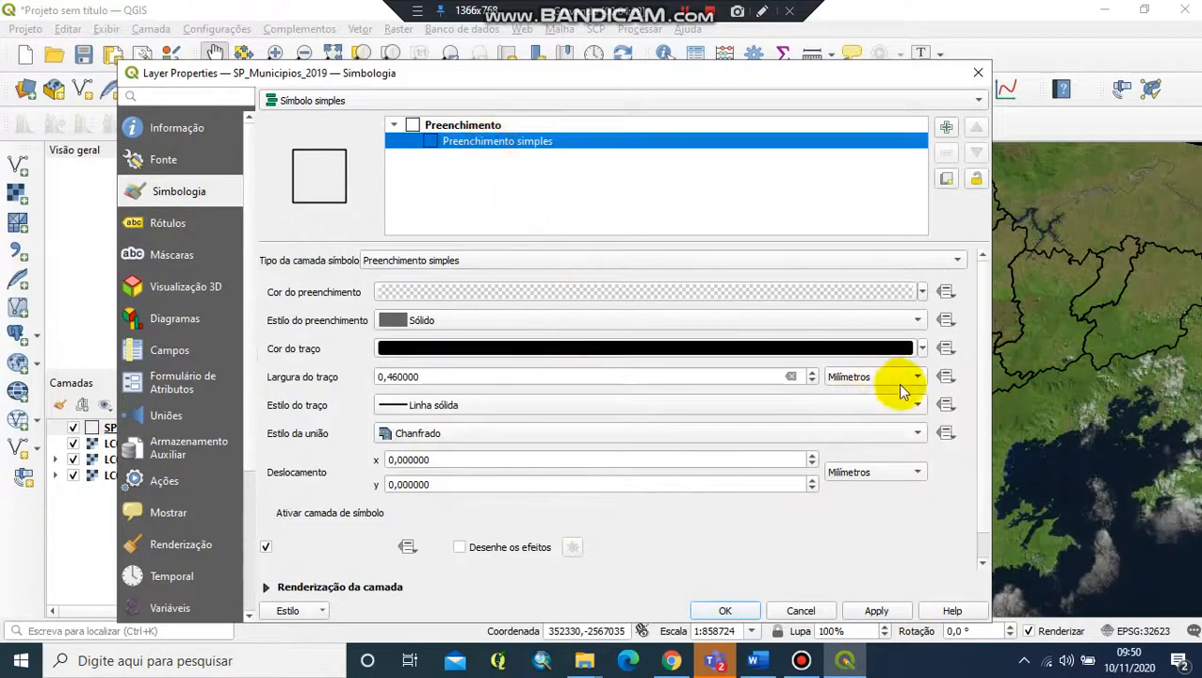
pyautogui.click(812, 381)
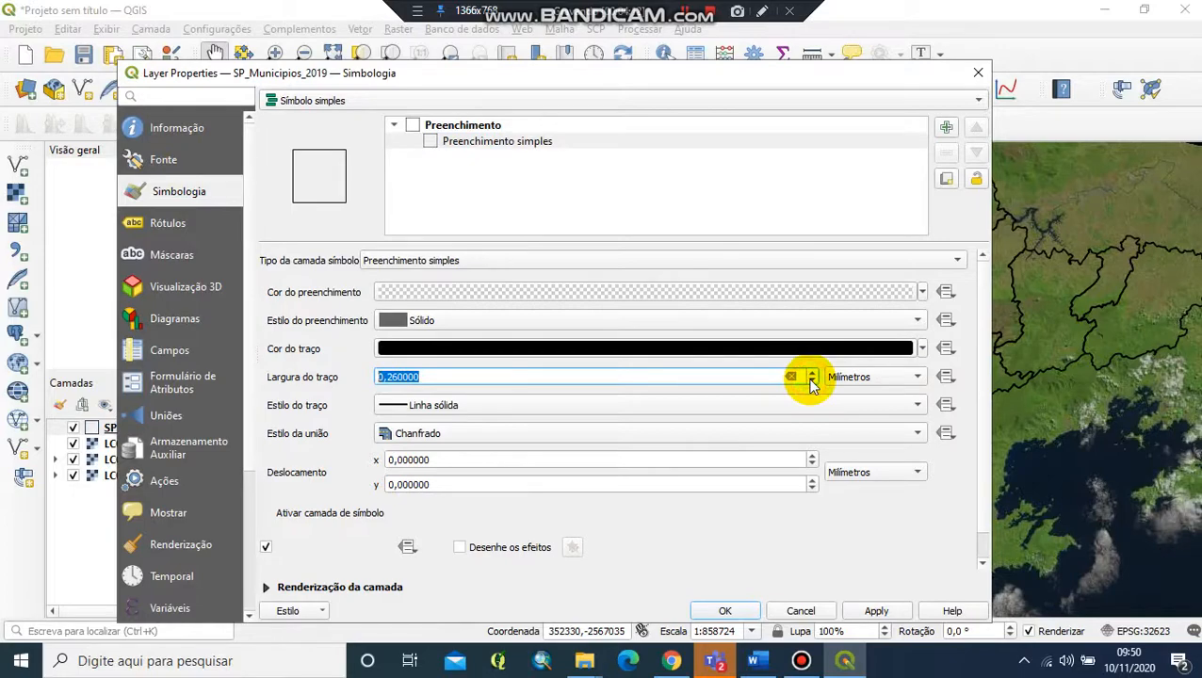
pyautogui.click(892, 612)
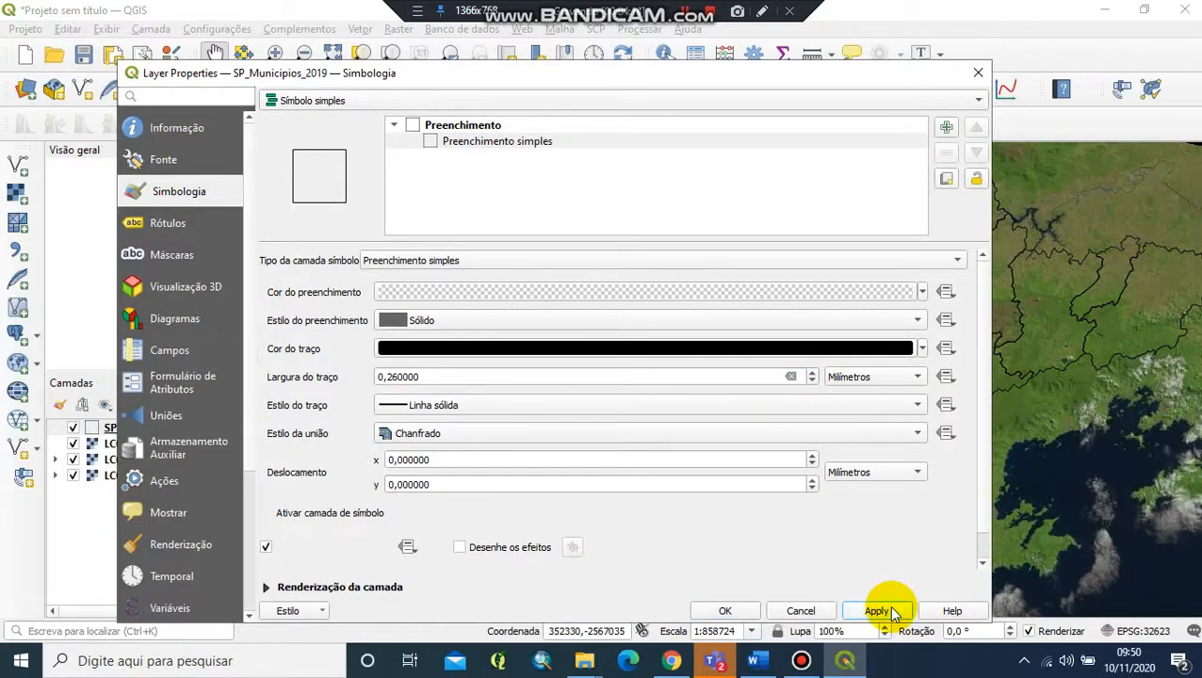
pyautogui.click(721, 612)
# Examine the thinner municipal boundaries over the Landsat image, from the Paraíba Valley to the coast and the full scene extent.
pyautogui.scroll(-1, 728, 537)
pyautogui.moveTo(724, 517); pyautogui.dragTo(705, 368)
pyautogui.scroll(1, 725, 408)
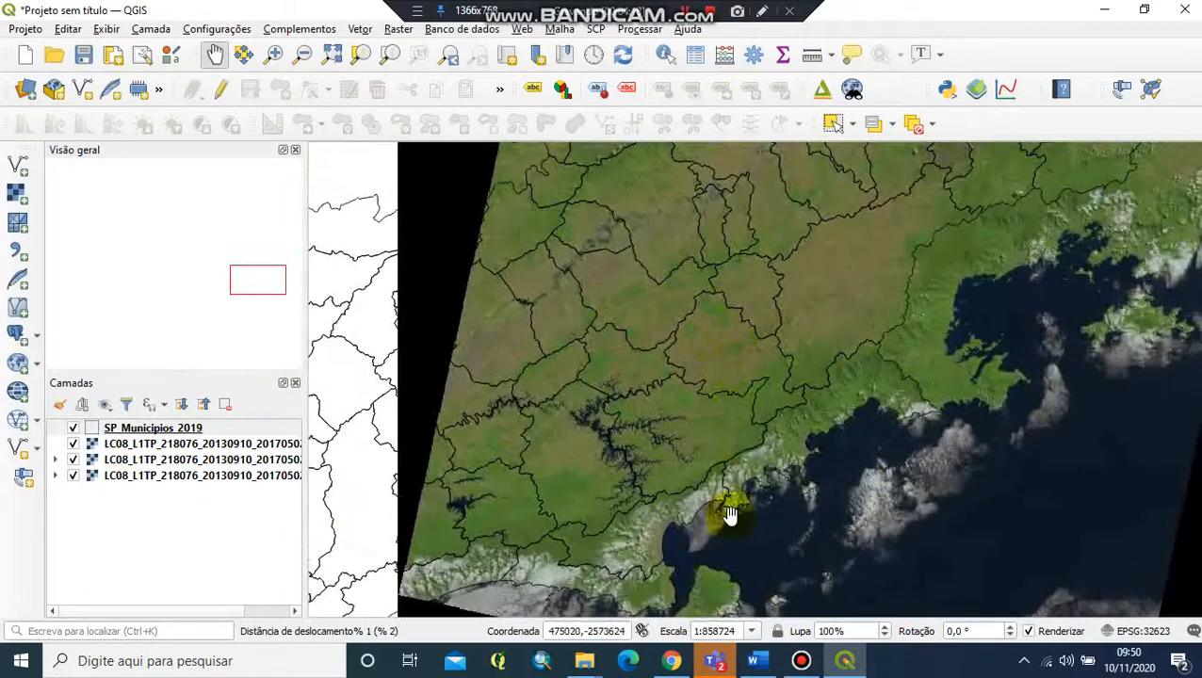
pyautogui.moveTo(731, 481); pyautogui.dragTo(758, 516)
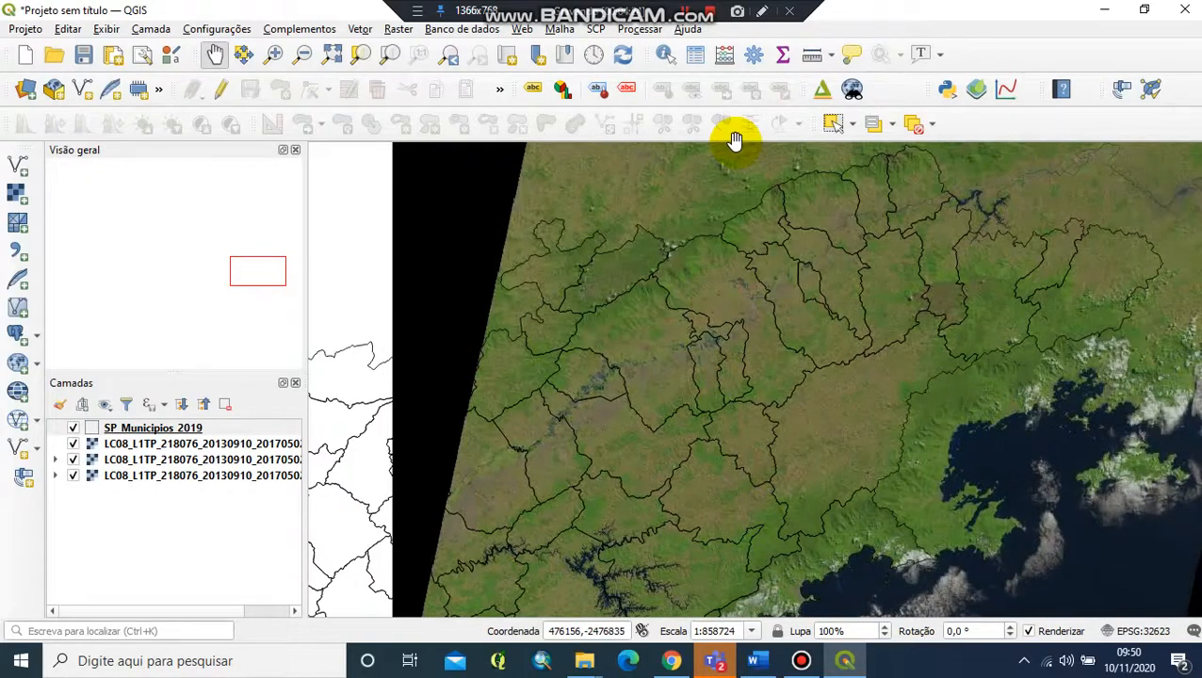
pyautogui.scroll(-1, 851, 402)
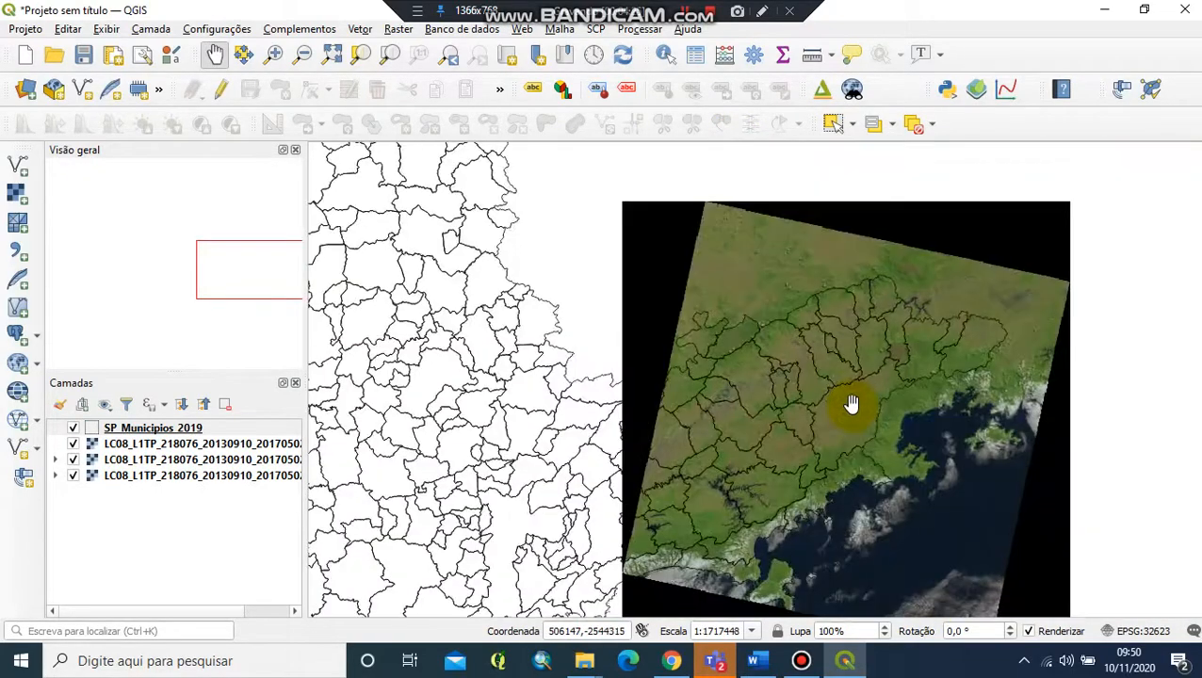
pyautogui.moveTo(850, 402); pyautogui.dragTo(778, 324)
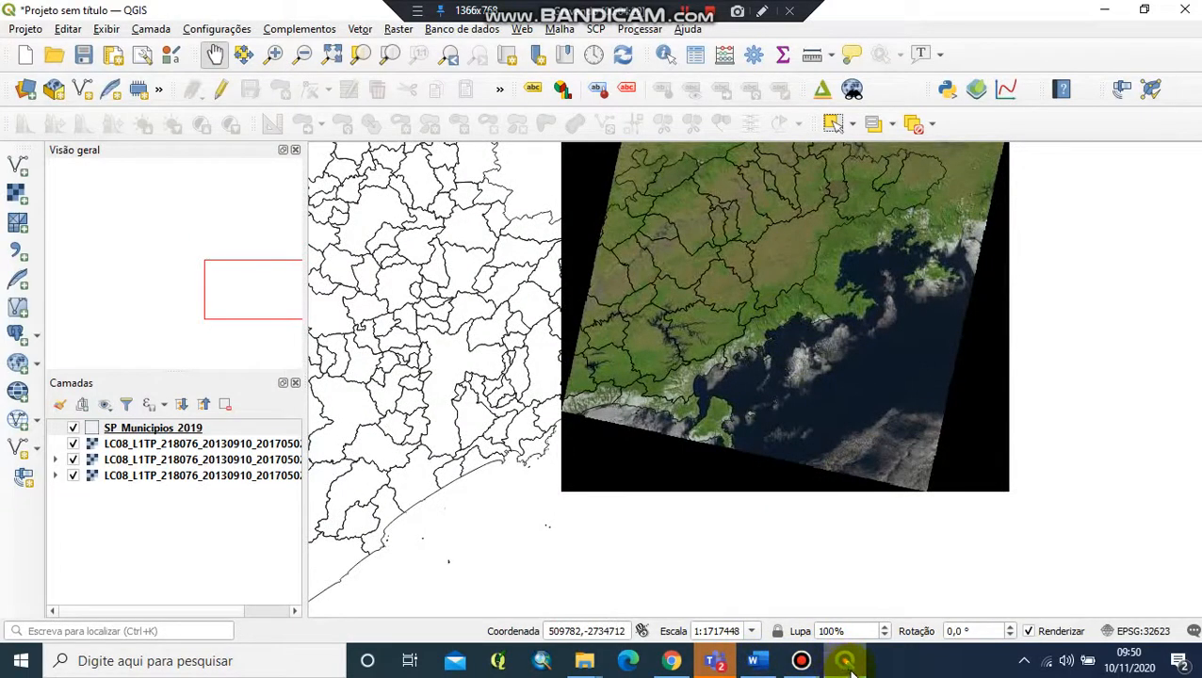
# Switch to EarthExplorer in Chrome and download the LandsatLook Quality Image of the 2013-09-10 scene.
pyautogui.moveTo(671, 664)
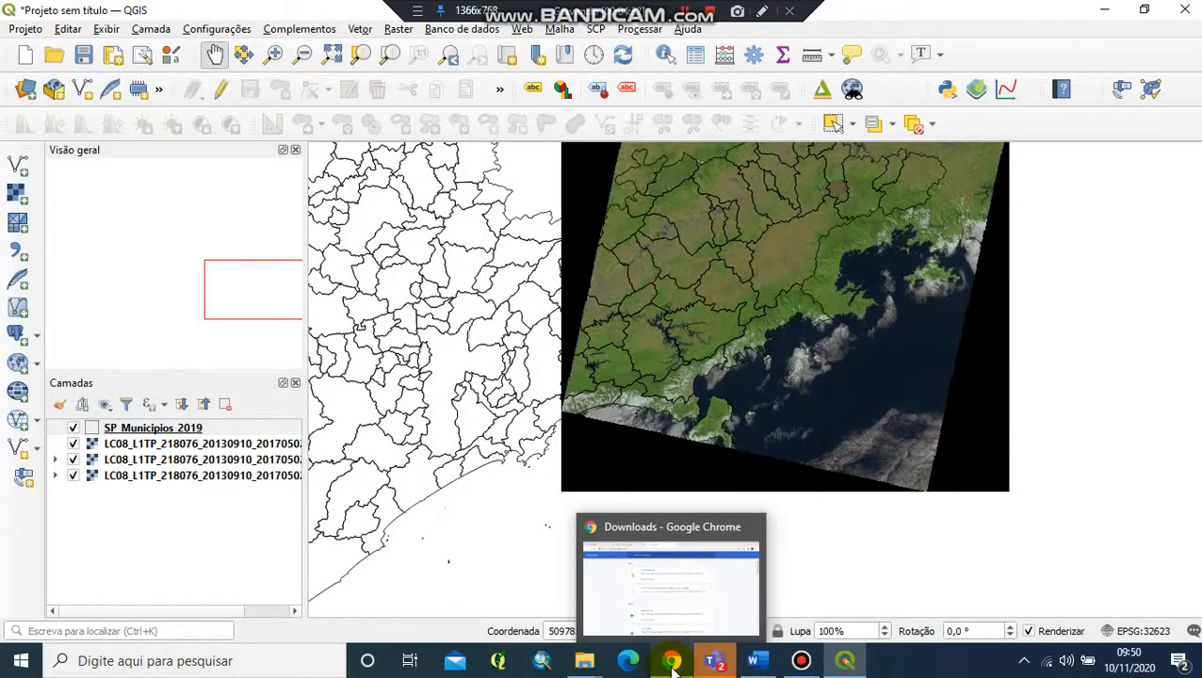
pyautogui.click(599, 538)
pyautogui.click(141, 14)
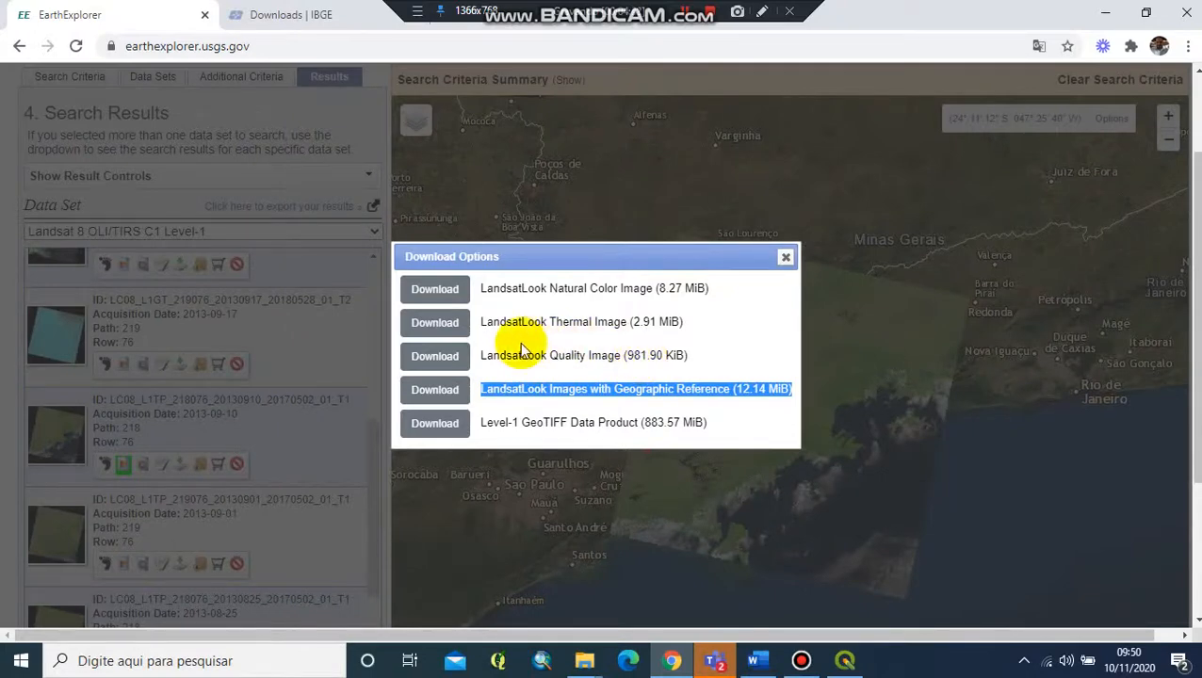
pyautogui.click(455, 359)
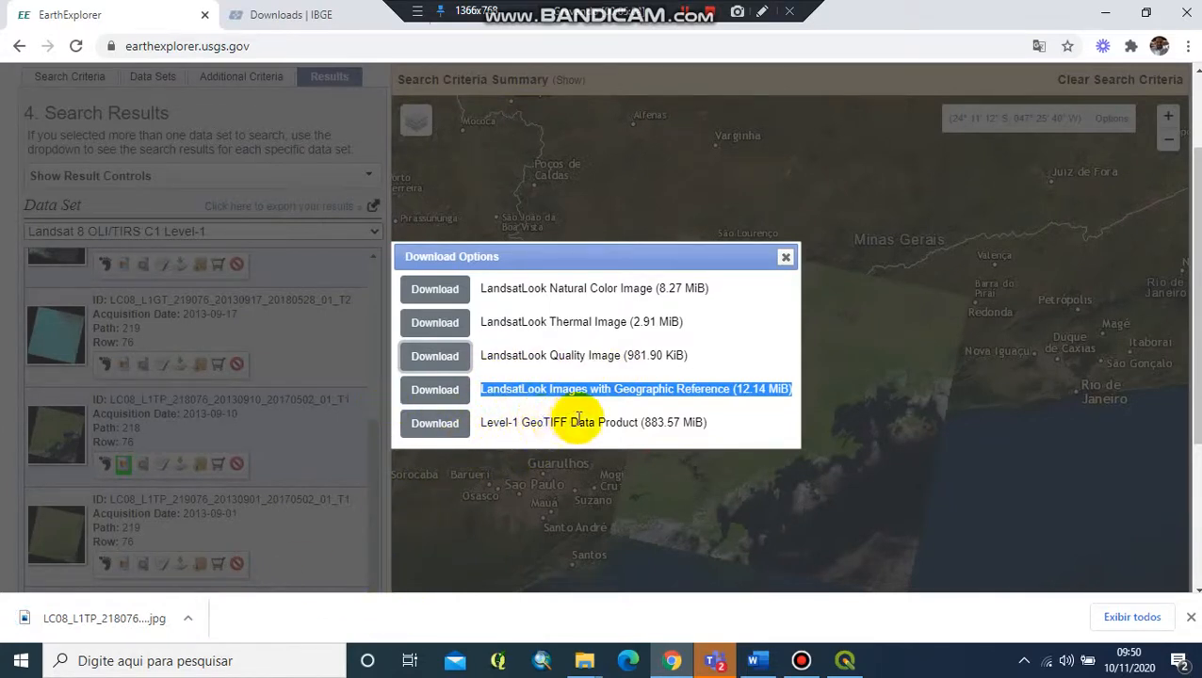
# Download the Level-1 GeoTIFF Data Product of the 2013-09-10 scene, return to EarthExplorer and close the download options.
pyautogui.moveTo(642, 423); pyautogui.dragTo(704, 425)
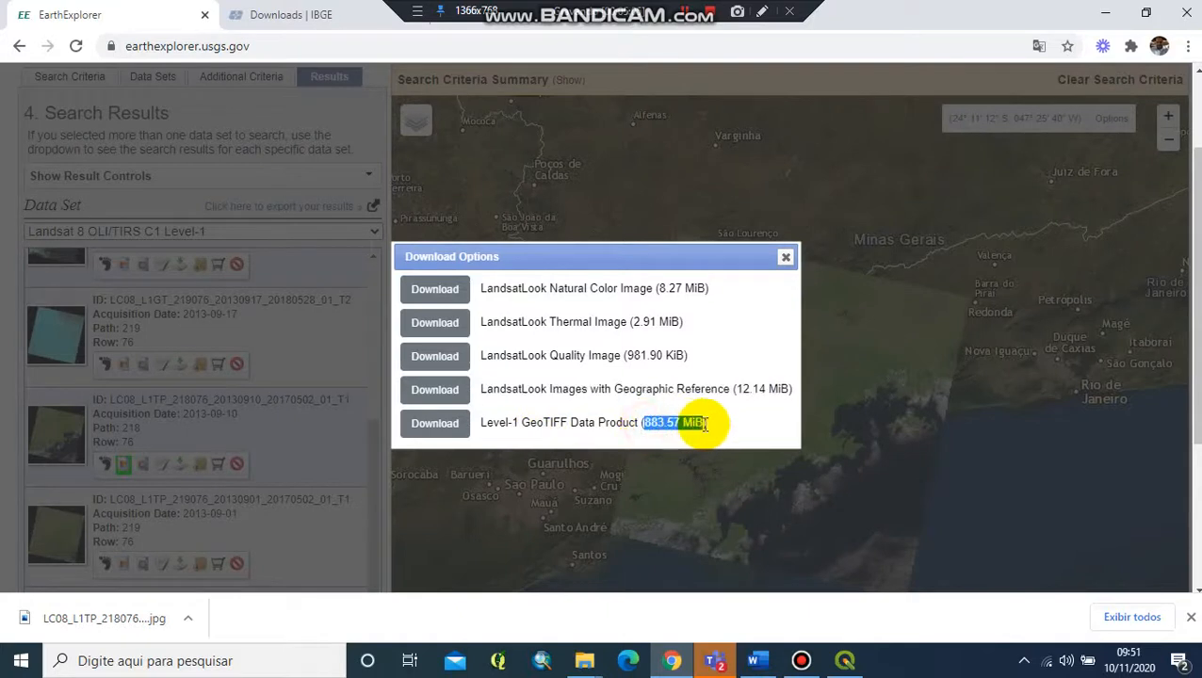
pyautogui.click(440, 428)
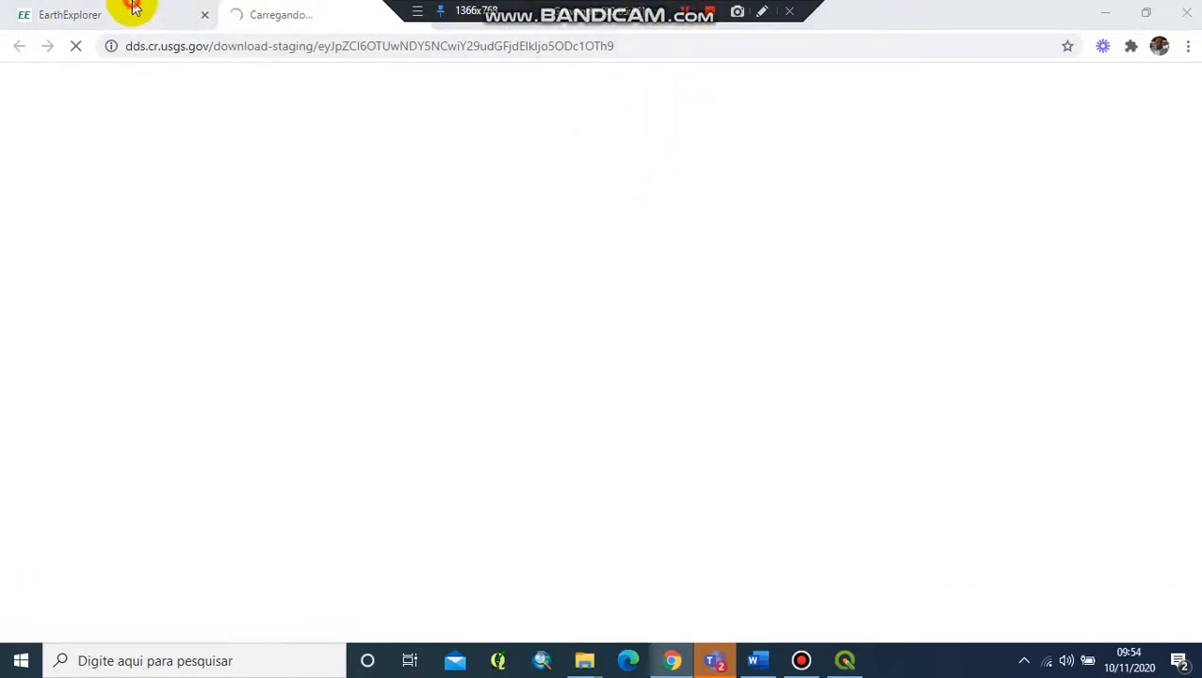
pyautogui.click(133, 11)
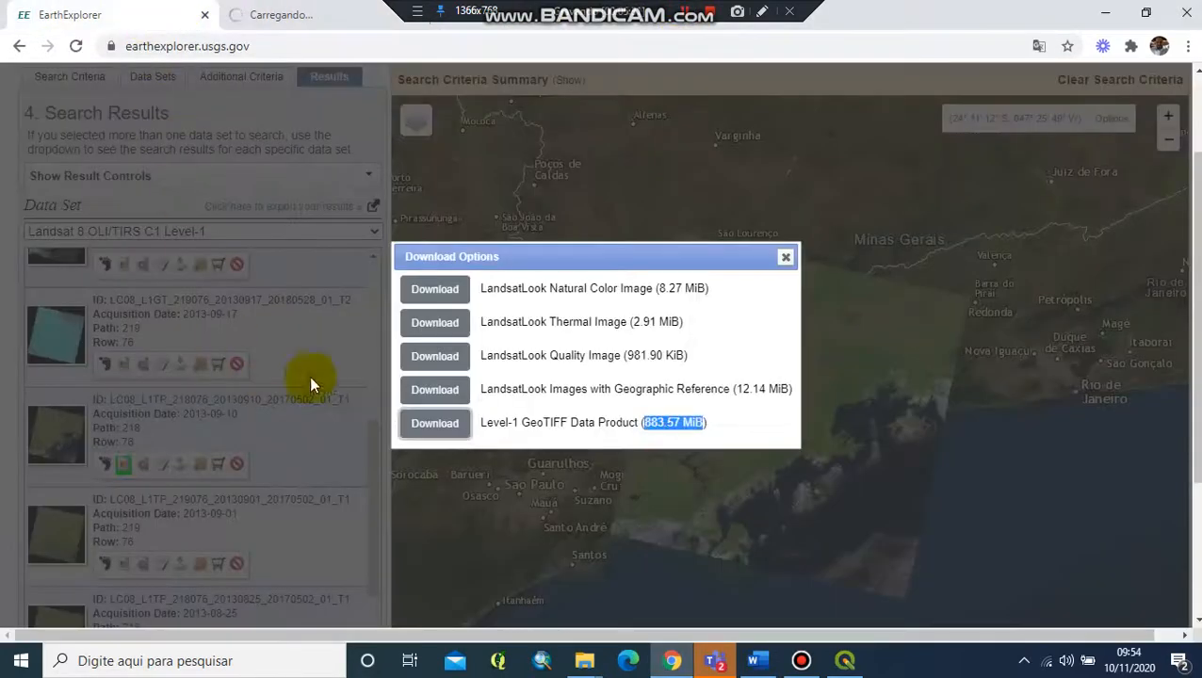
pyautogui.click(784, 259)
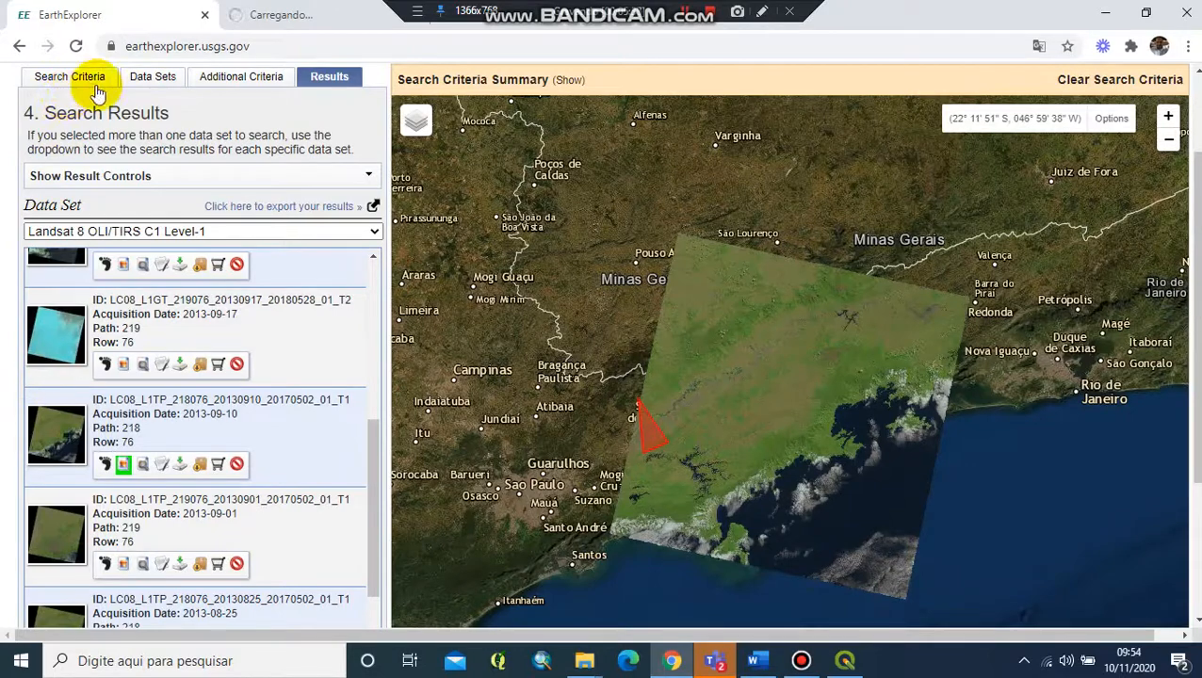
# Deselect the Landsat 8 OLI/TIRS C1 Level-1 data set and collapse the Landsat category.
pyautogui.click(165, 80)
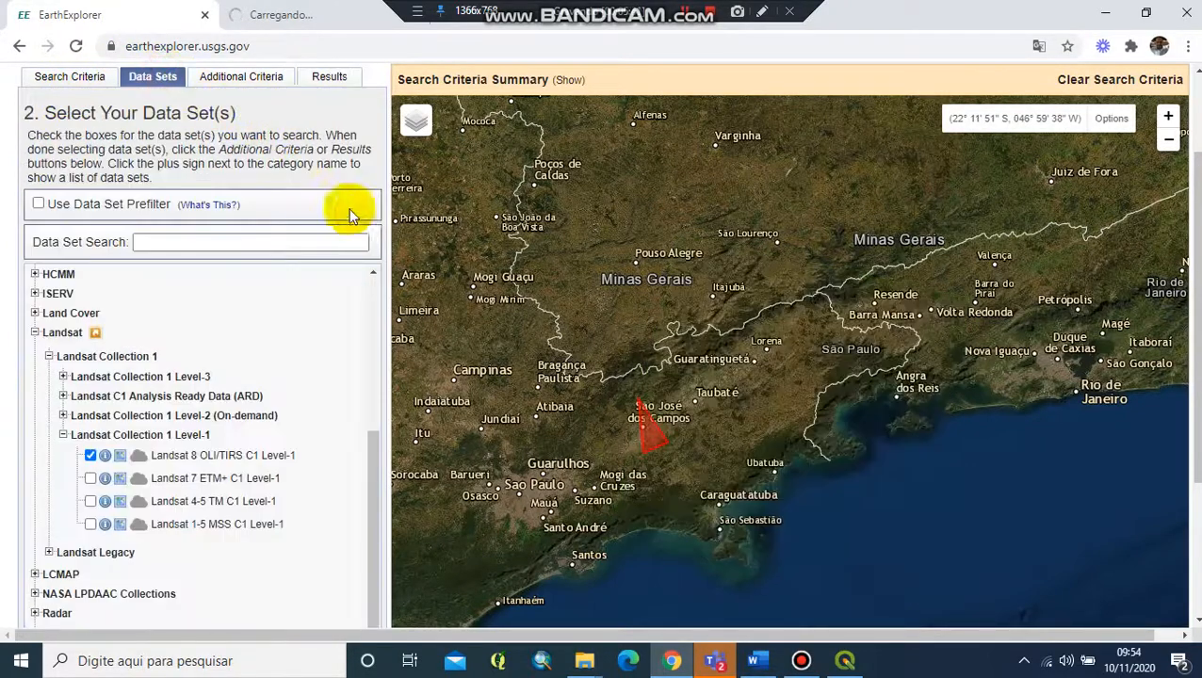
pyautogui.click(91, 456)
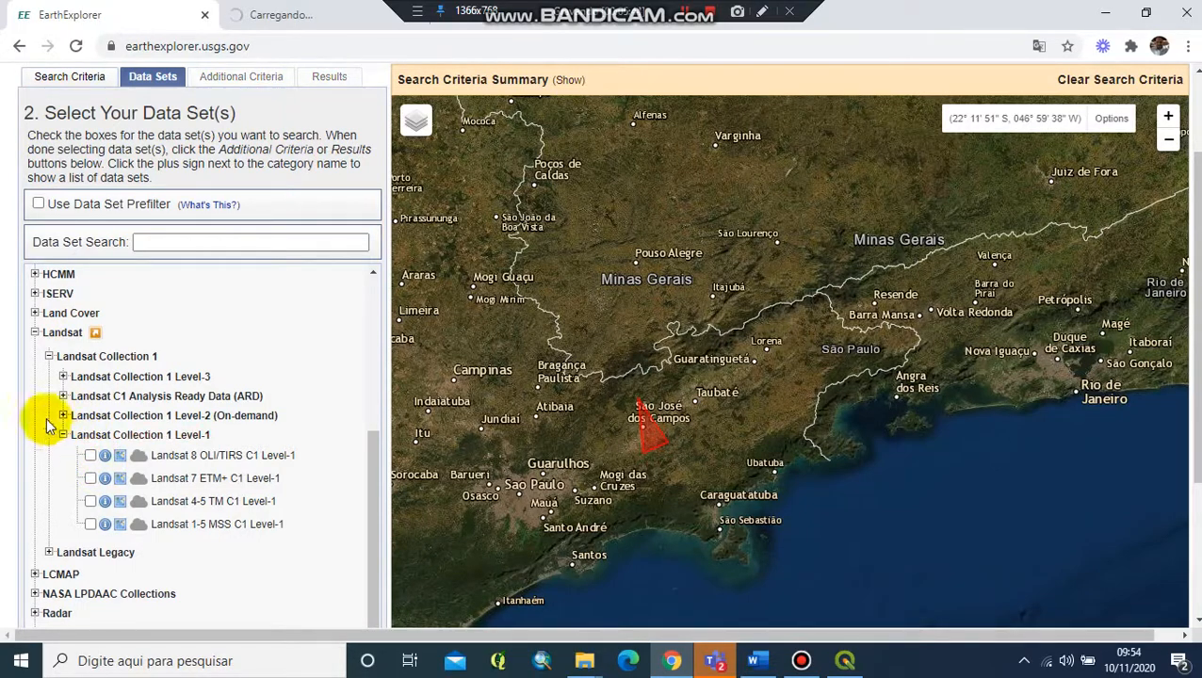
pyautogui.click(49, 356)
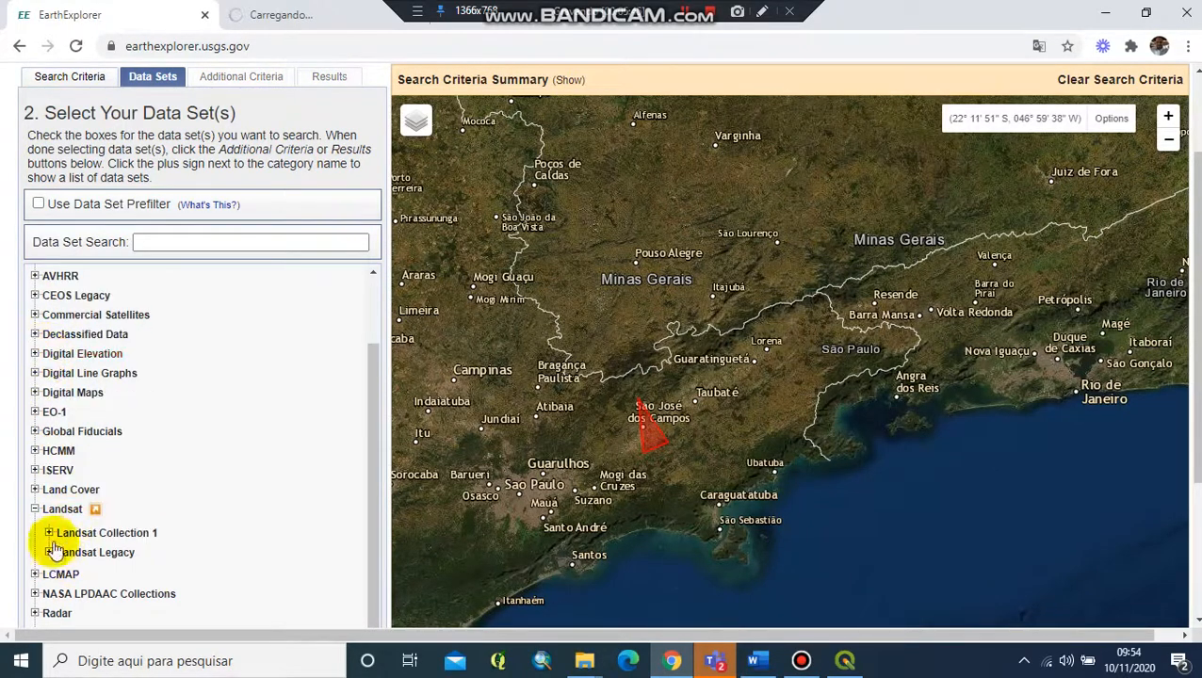
pyautogui.click(35, 508)
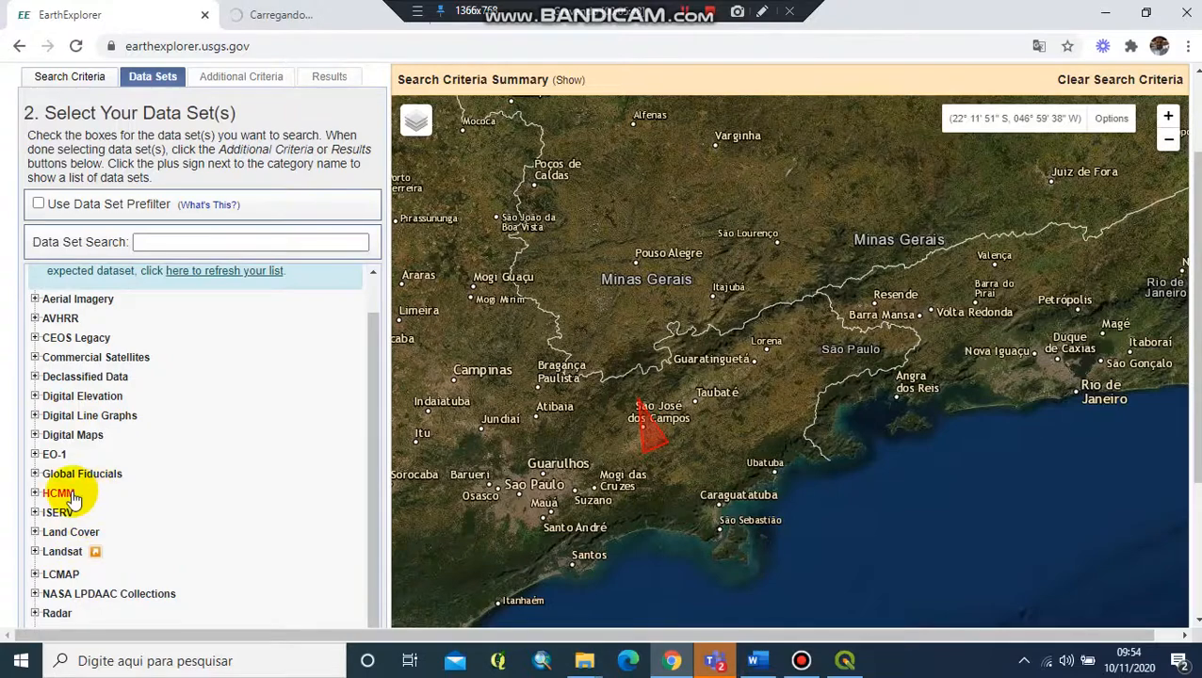
# Select the Sentinel-2 data set, accept its data set message and run the search for the defined area.
pyautogui.scroll(-3, 101, 509)
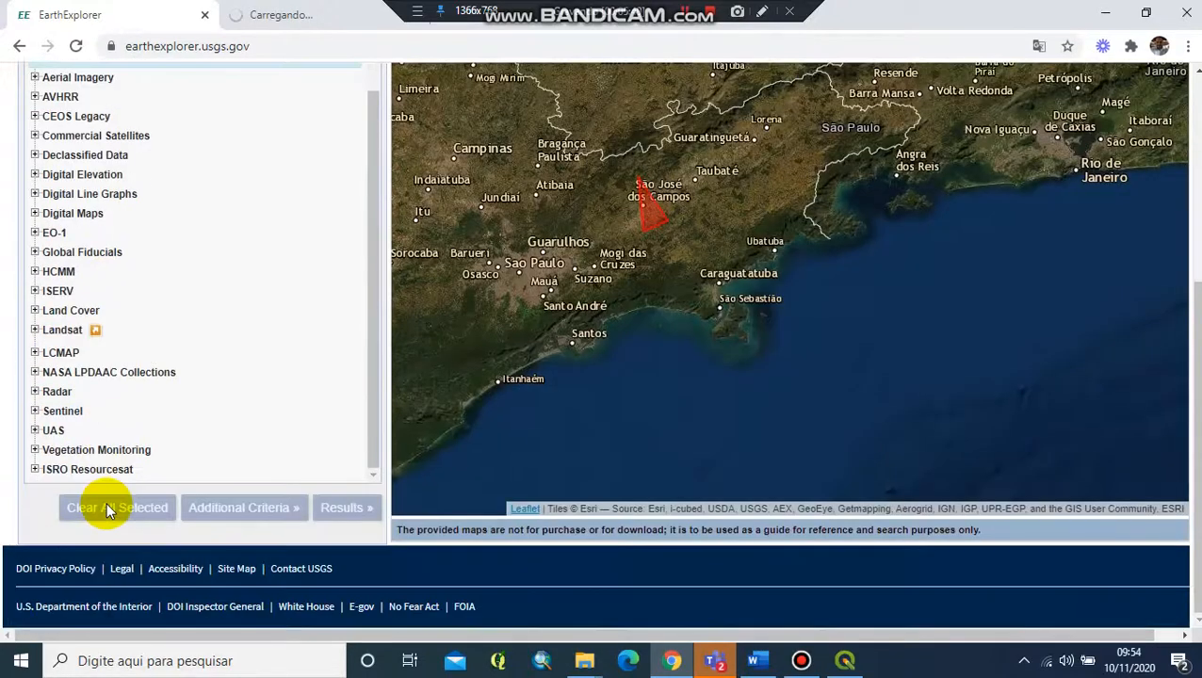
pyautogui.click(35, 411)
pyautogui.click(61, 405)
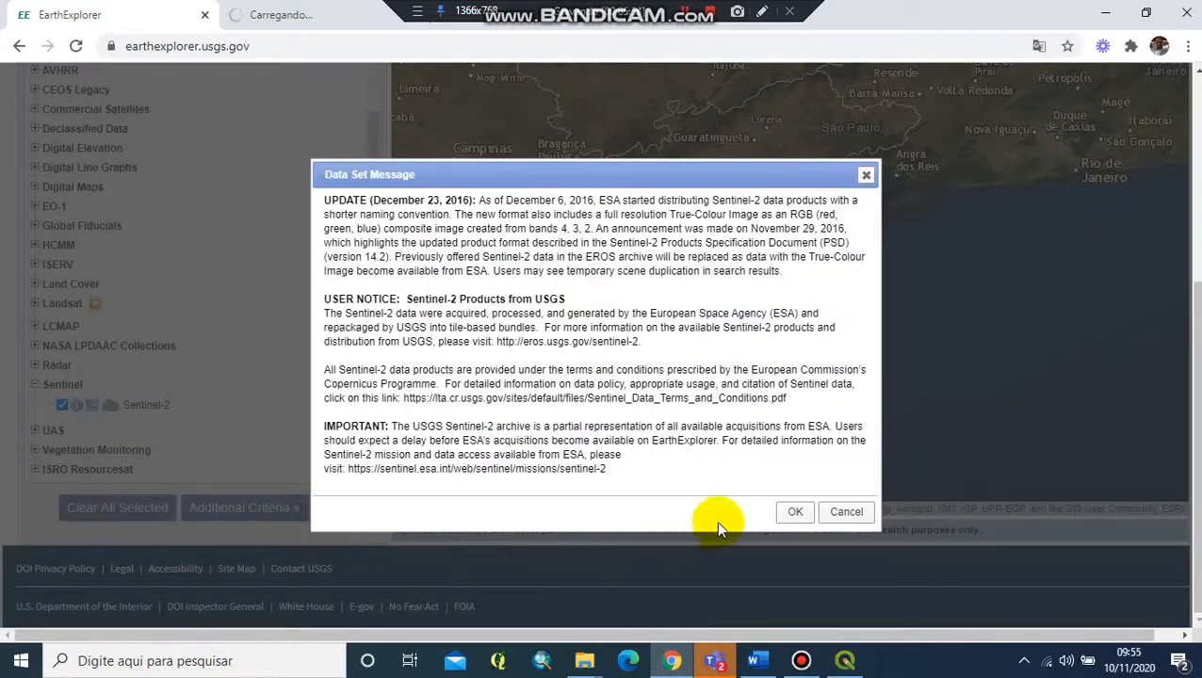
pyautogui.click(795, 512)
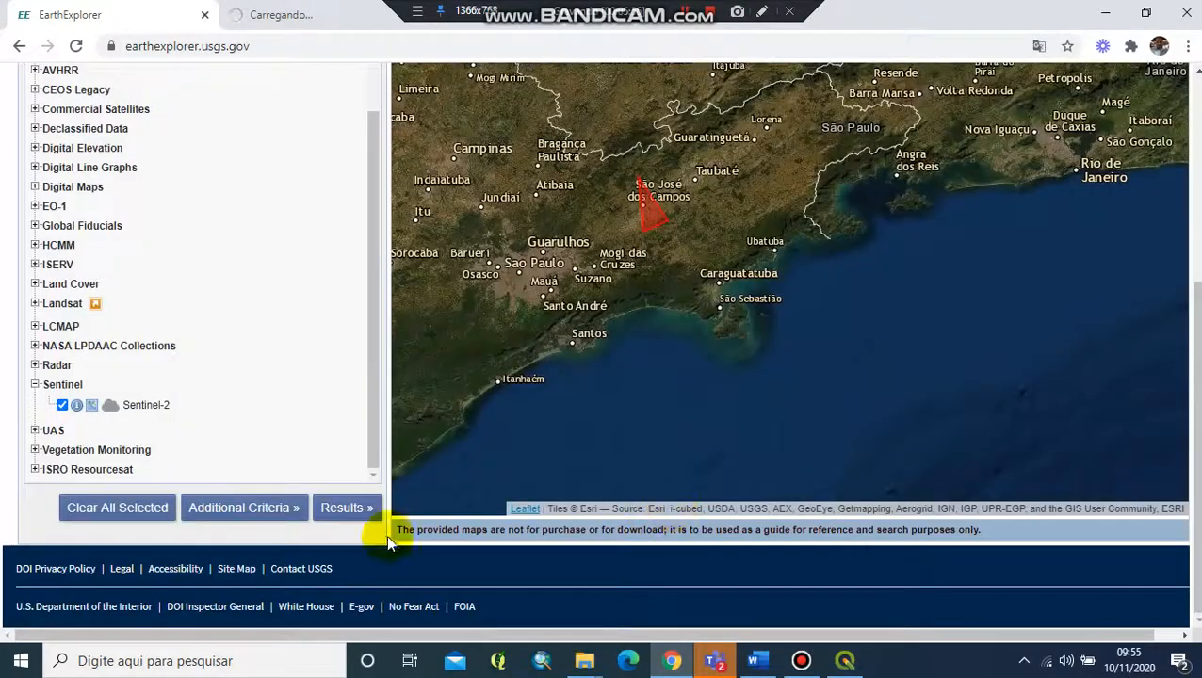
pyautogui.click(355, 509)
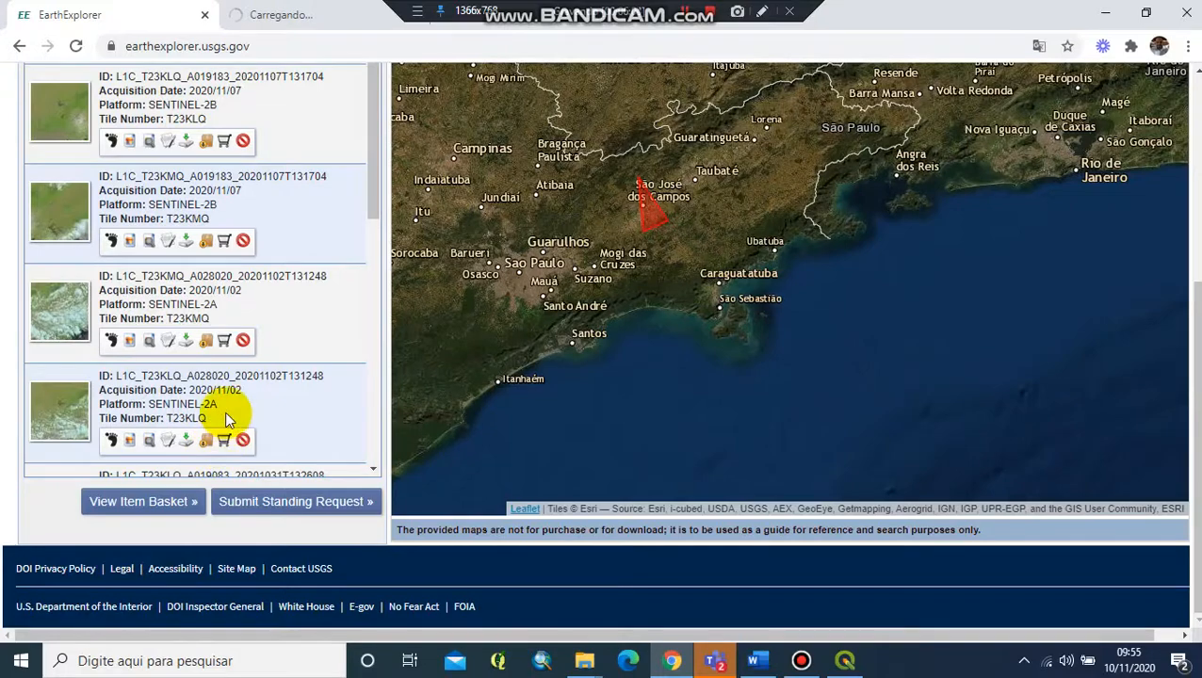
# Compare the acquisition dates on the first and last pages of the Sentinel-2 results, returning to the first page.
pyautogui.scroll(2, 1196, 264)
pyautogui.scroll(-1, 1197, 266)
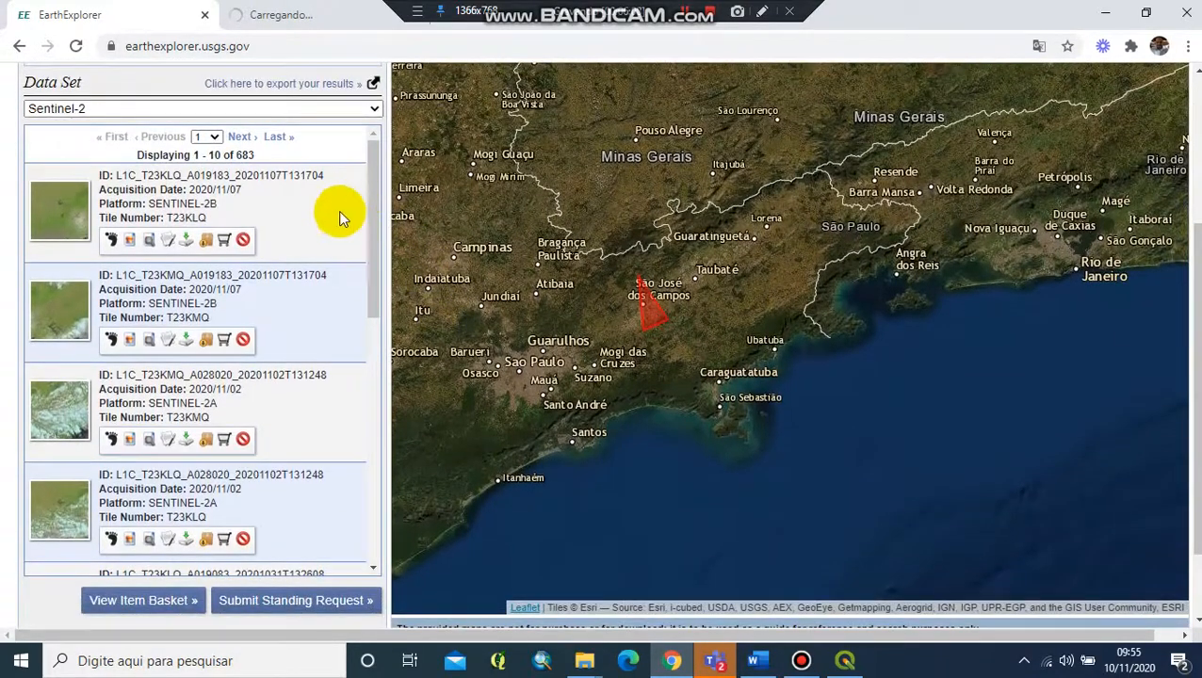
pyautogui.moveTo(242, 190); pyautogui.dragTo(175, 192)
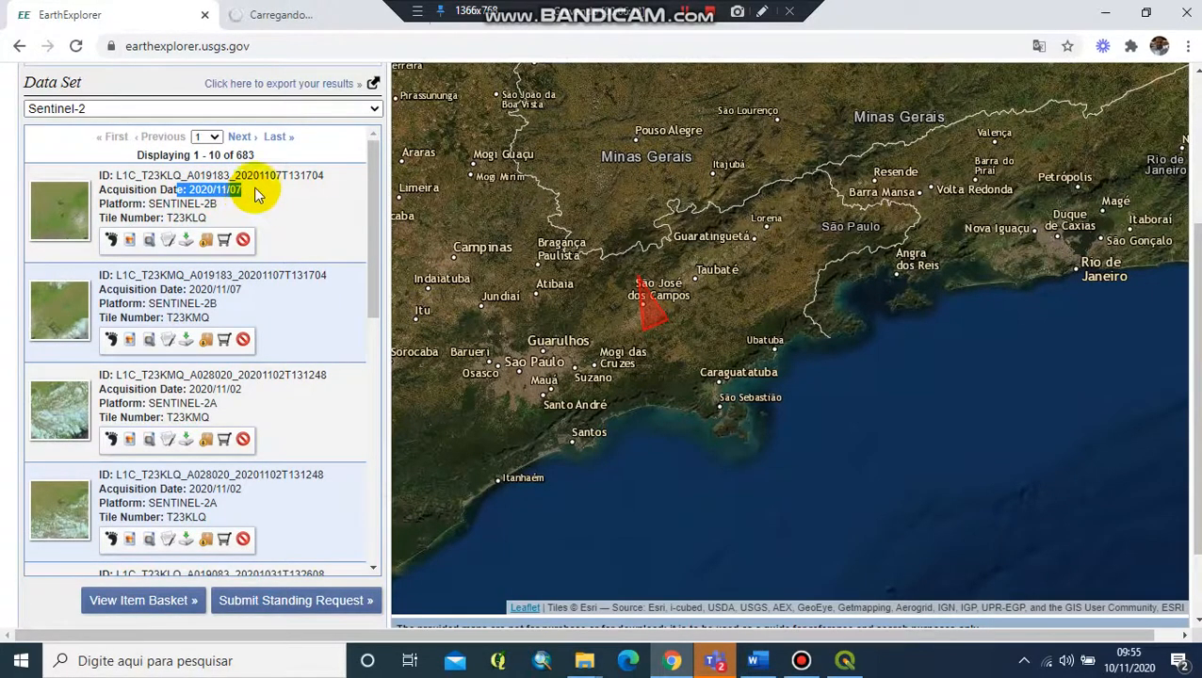
pyautogui.click(282, 138)
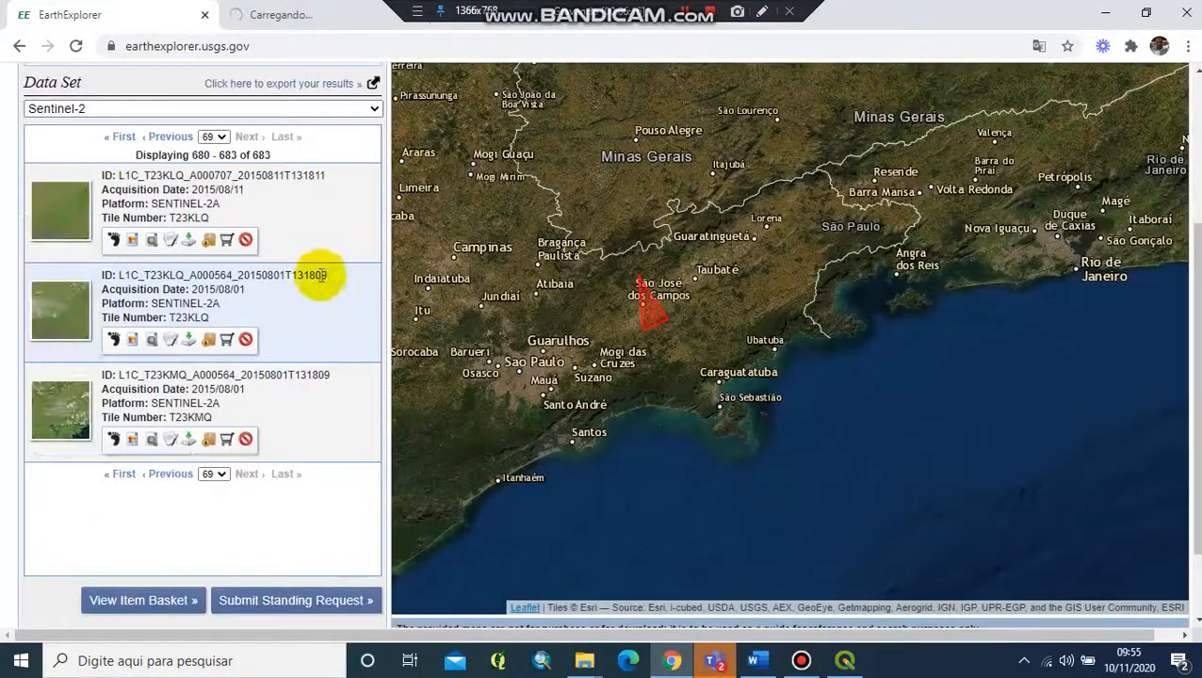
pyautogui.moveTo(253, 198); pyautogui.dragTo(190, 192)
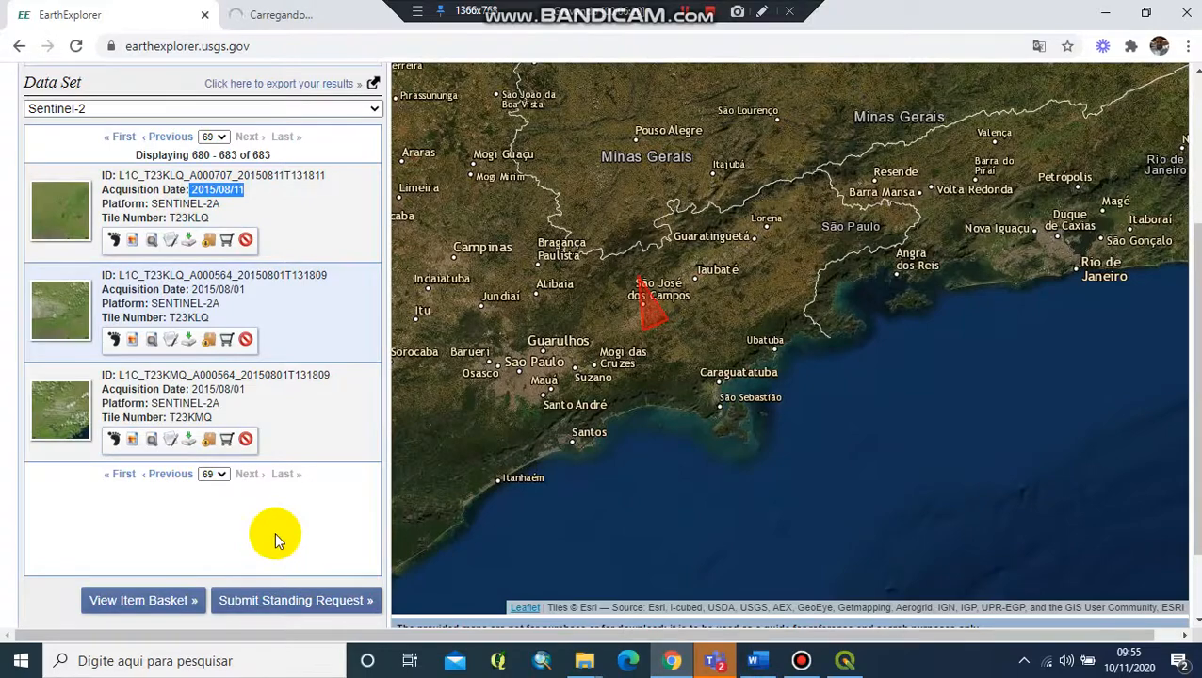
pyautogui.click(123, 138)
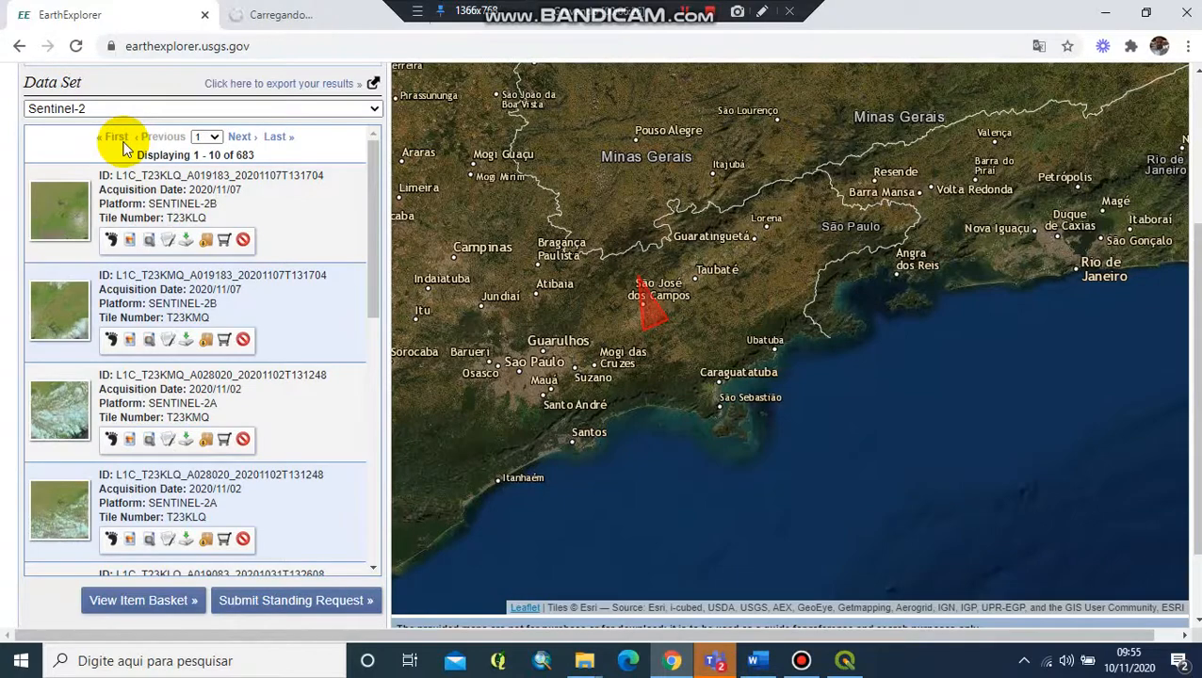
# Preview the browse overlays of the 2020/11/07 Sentinel-2 tiles T23KLQ and T23KMQ on the map, ending with T23KLQ.
pyautogui.click(130, 242)
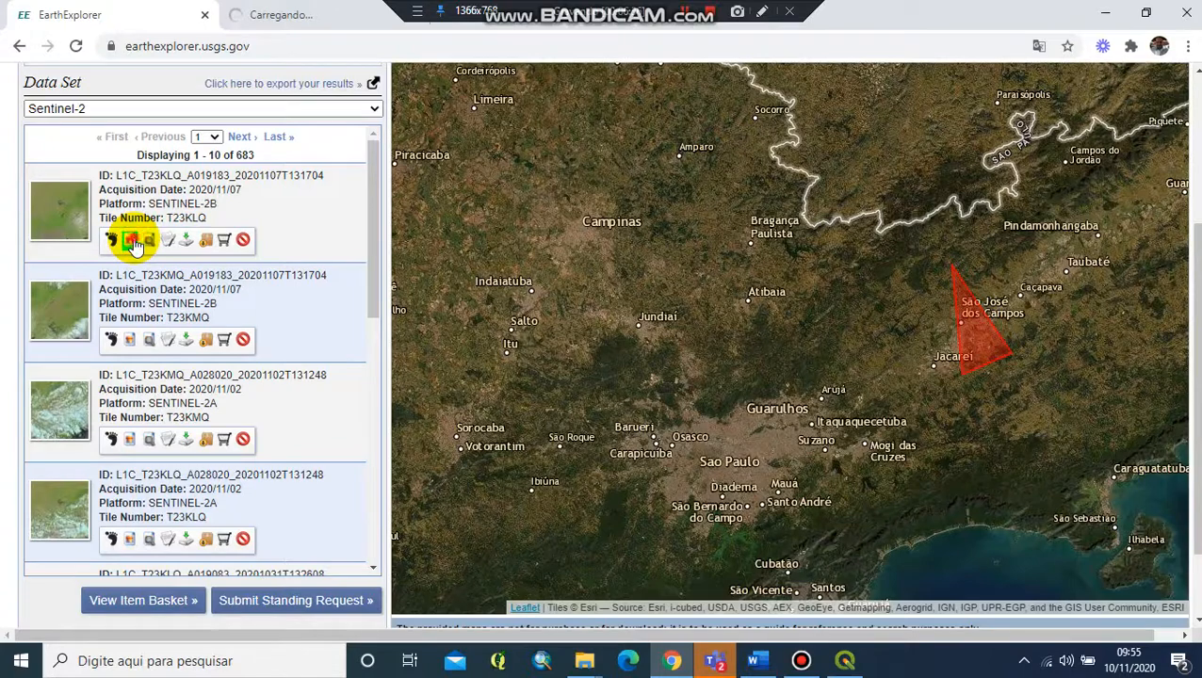
pyautogui.click(132, 341)
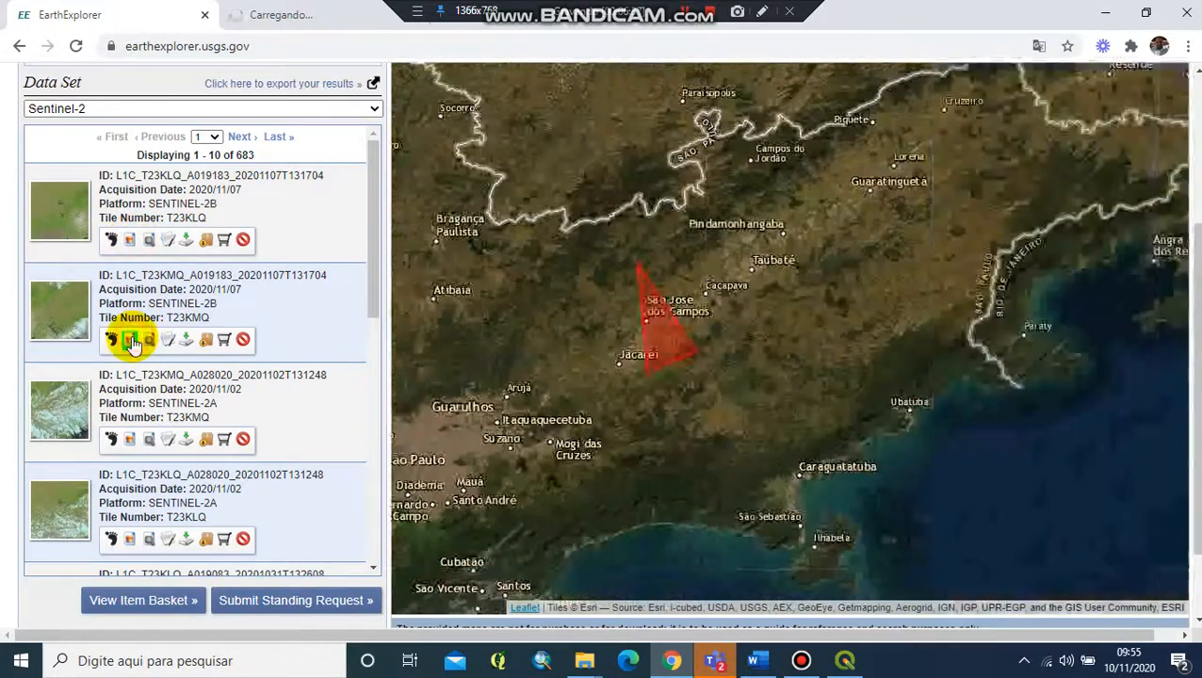
pyautogui.click(130, 247)
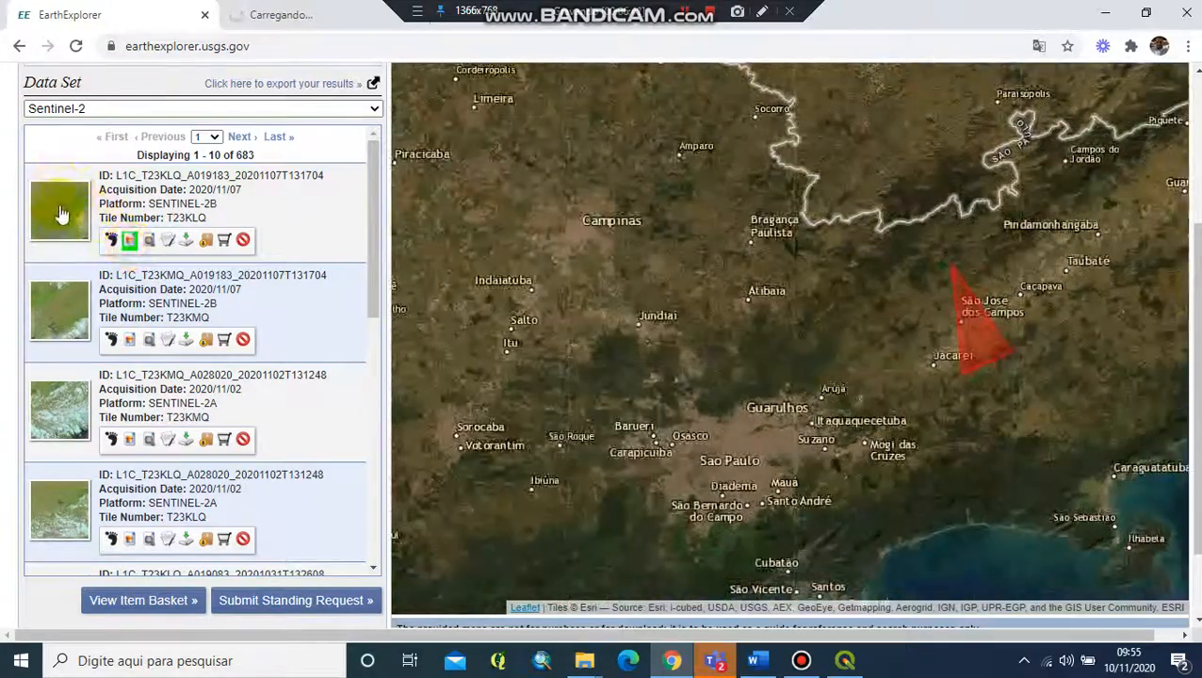
# Download the Full Resolution Browse in GeoTIFF format for the 2020/11/07 T23KLQ scene and show the file in its folder.
pyautogui.click(188, 245)
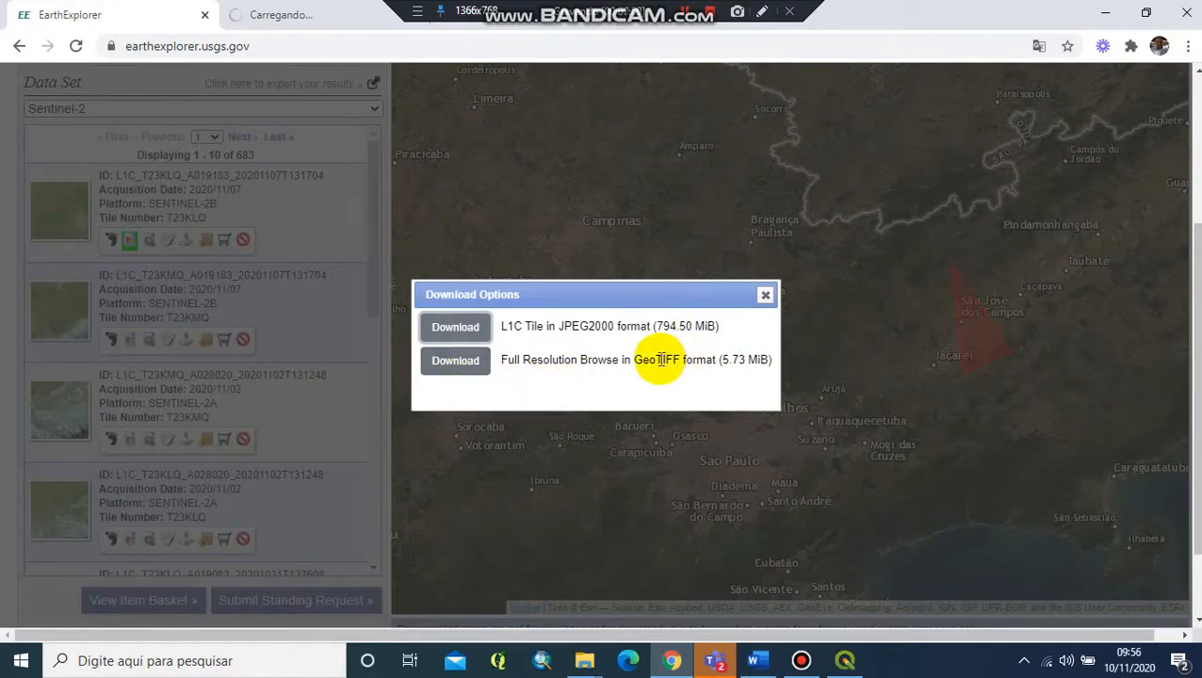
pyautogui.click(473, 368)
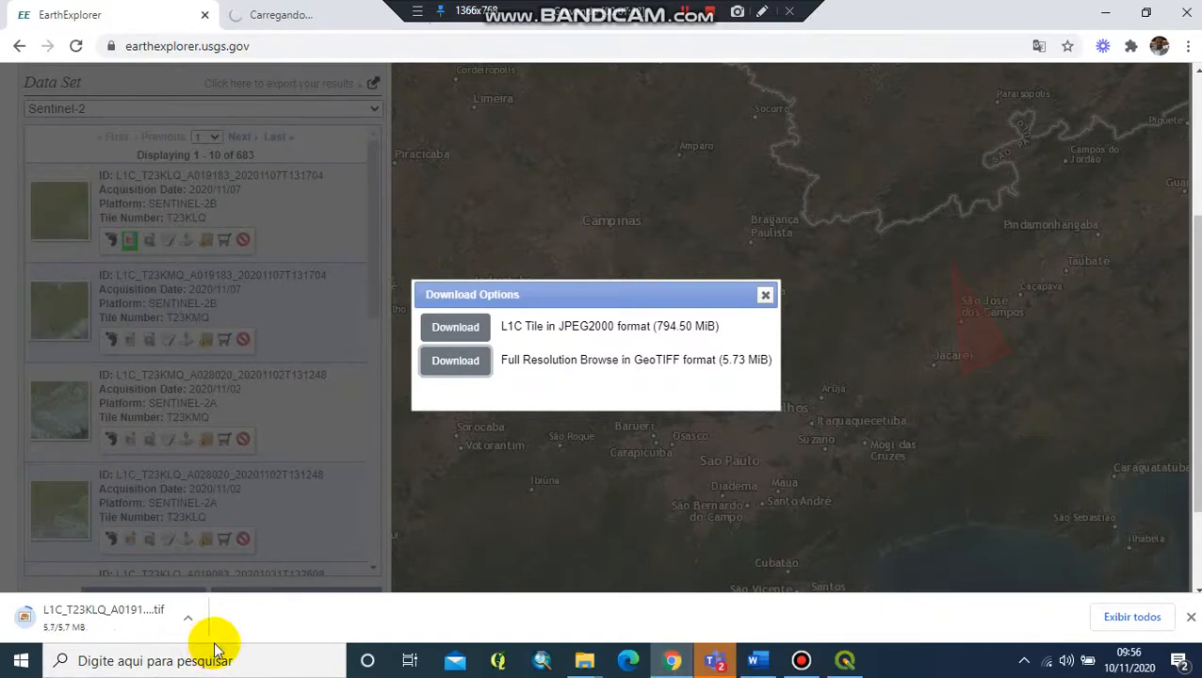
pyautogui.click(1134, 624)
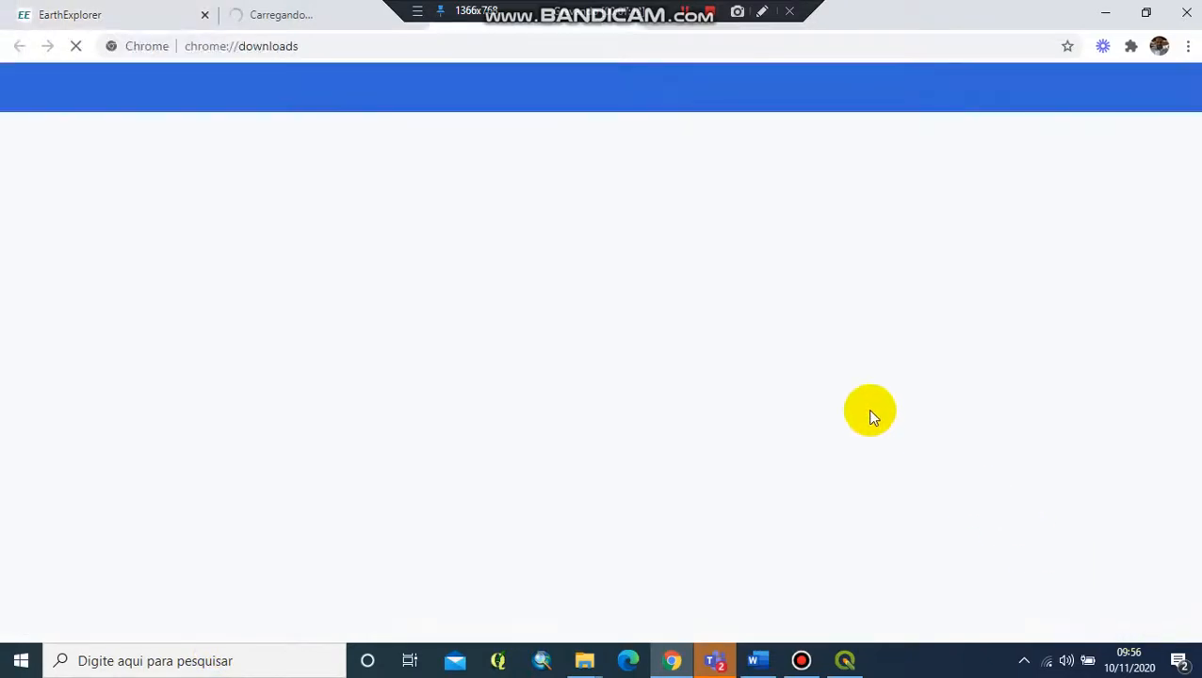
pyautogui.click(464, 254)
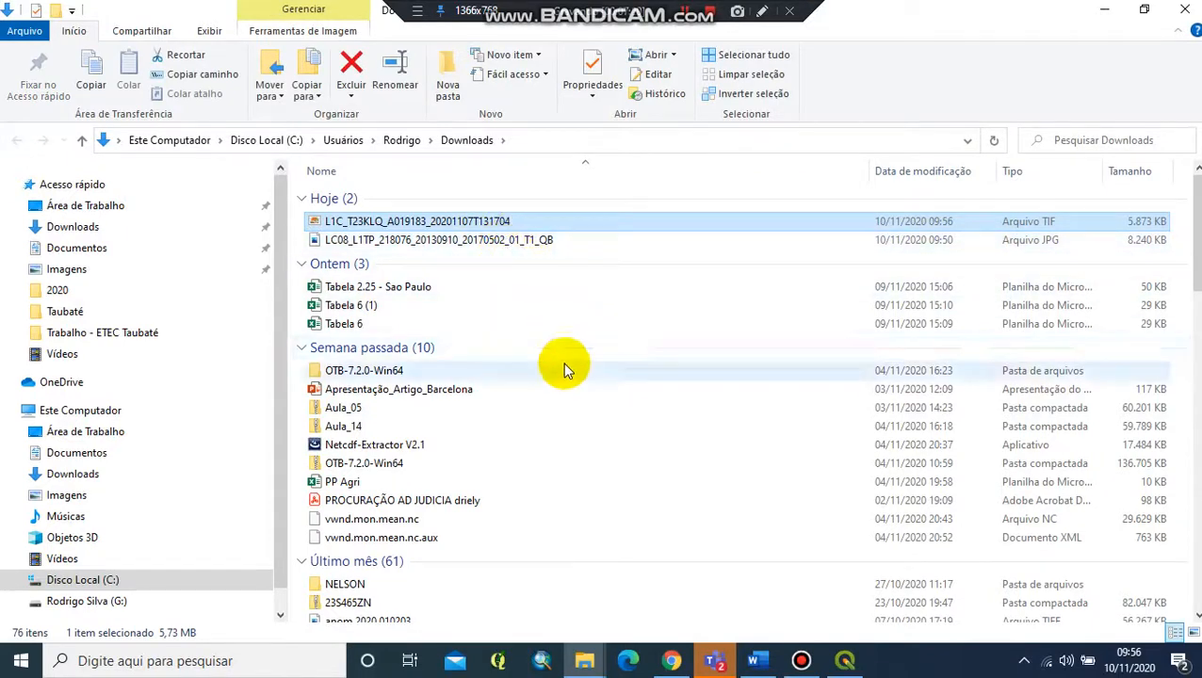
# Paste the downloaded L1C_T23KLQ_A019183_20201107T131704 TIF file into the folder C:\LEII\Aula_06.
pyautogui.scroll(-1, 170, 552)
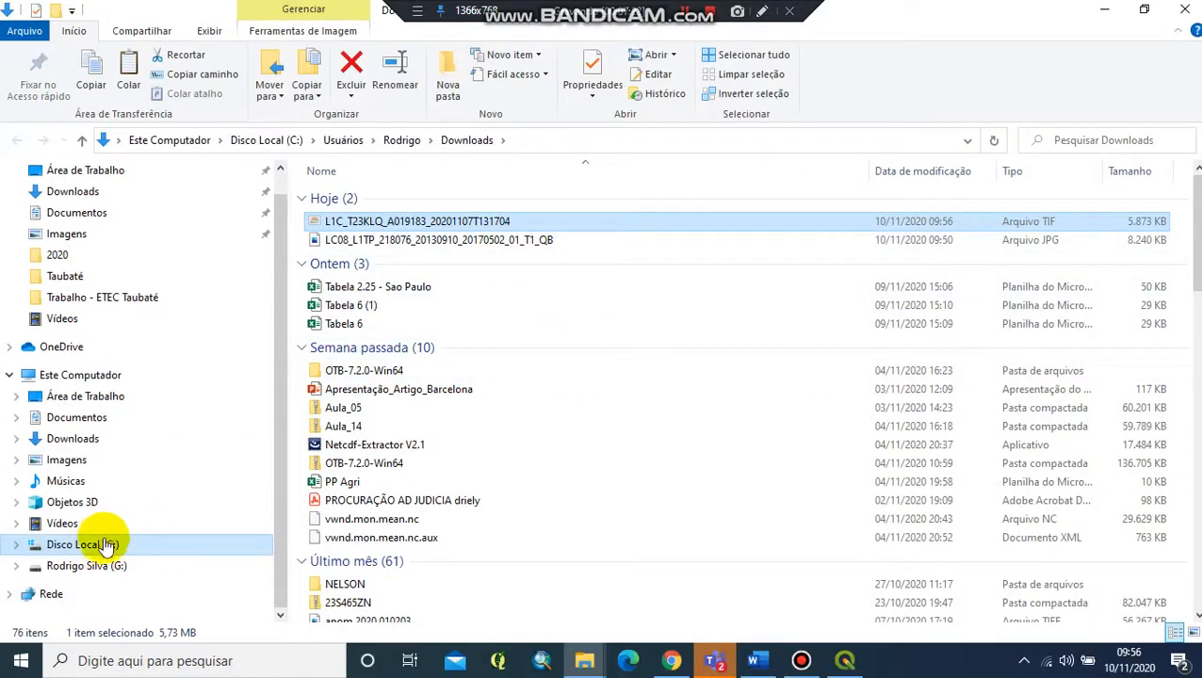
pyautogui.click(99, 546)
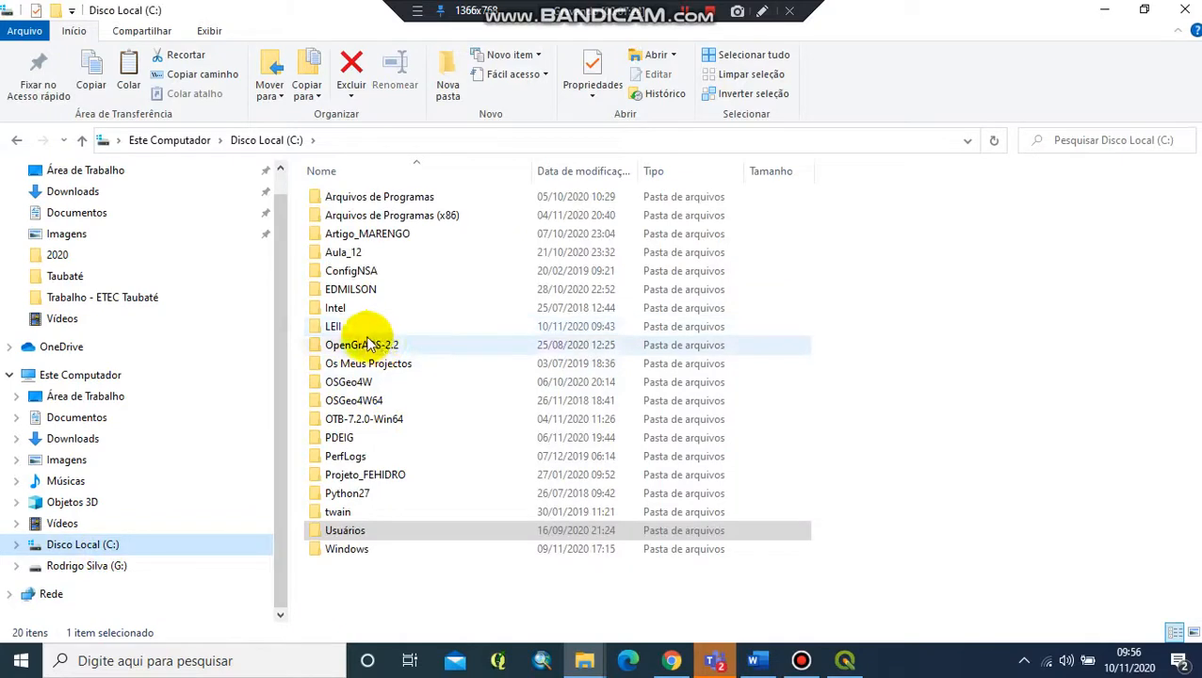
pyautogui.doubleClick(340, 326)
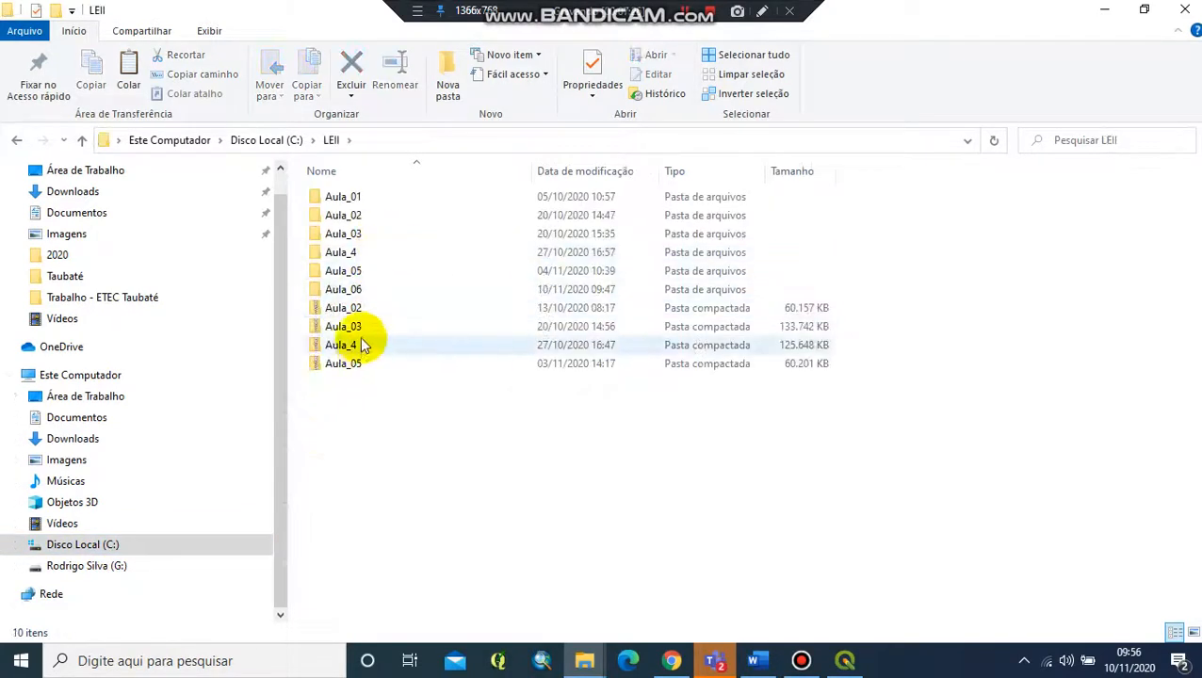
pyautogui.doubleClick(367, 289)
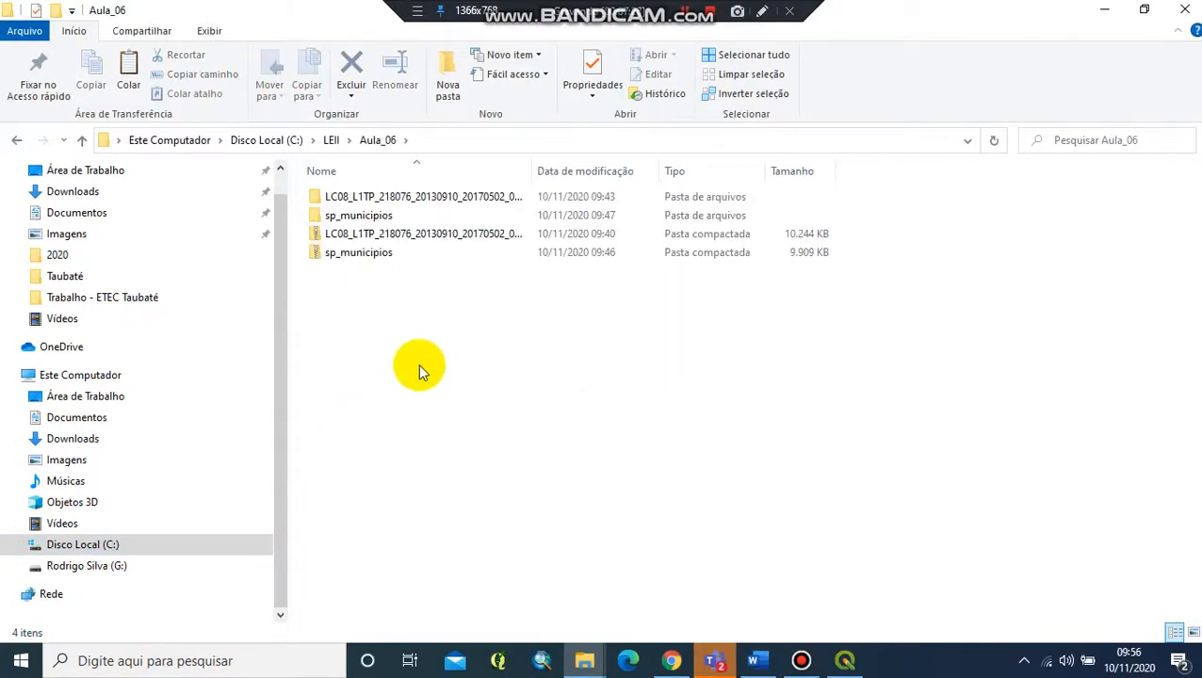
pyautogui.hotkey('ctrl', 'v')
pyautogui.click(418, 375)
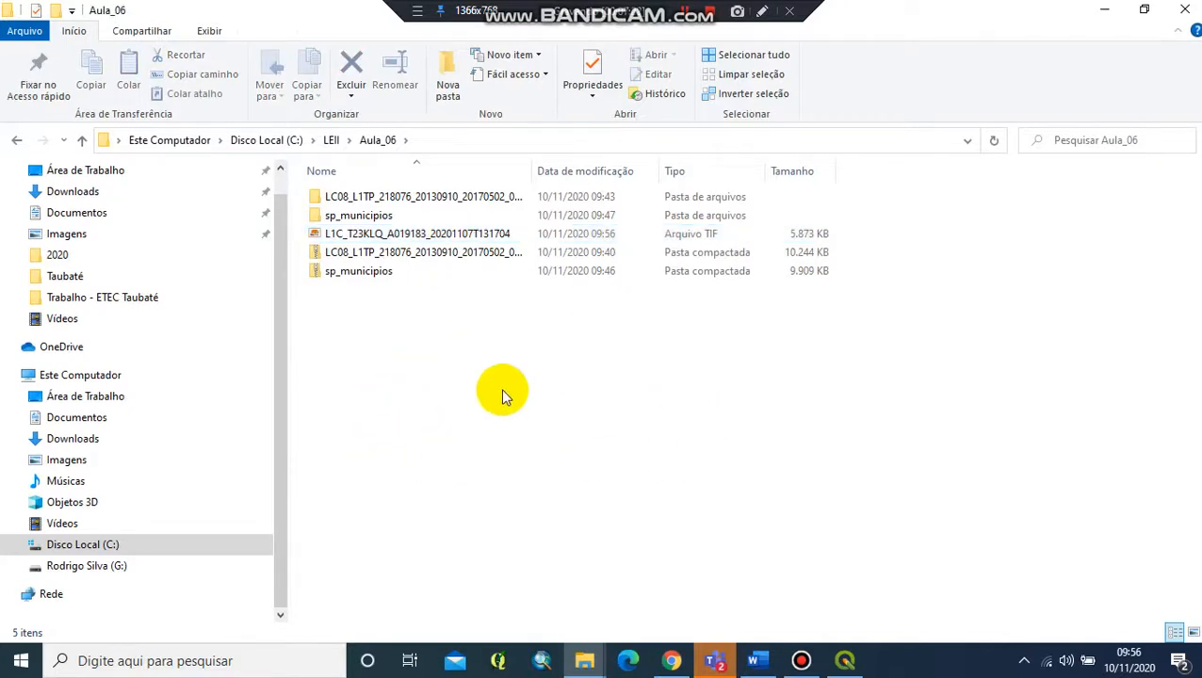
# Switch to QGIS and add L1C_T23KLQ_A019183_20201107T131704.tif from C:\LEII\Aula_06 as a raster layer.
pyautogui.click(851, 661)
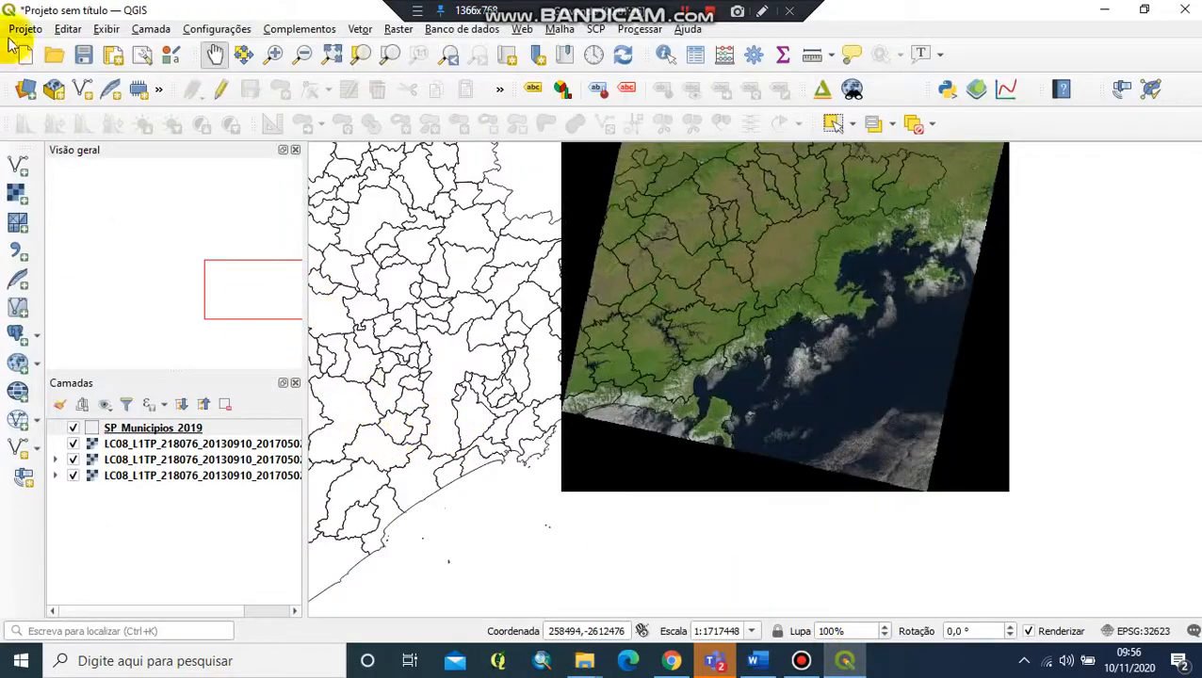
pyautogui.click(16, 196)
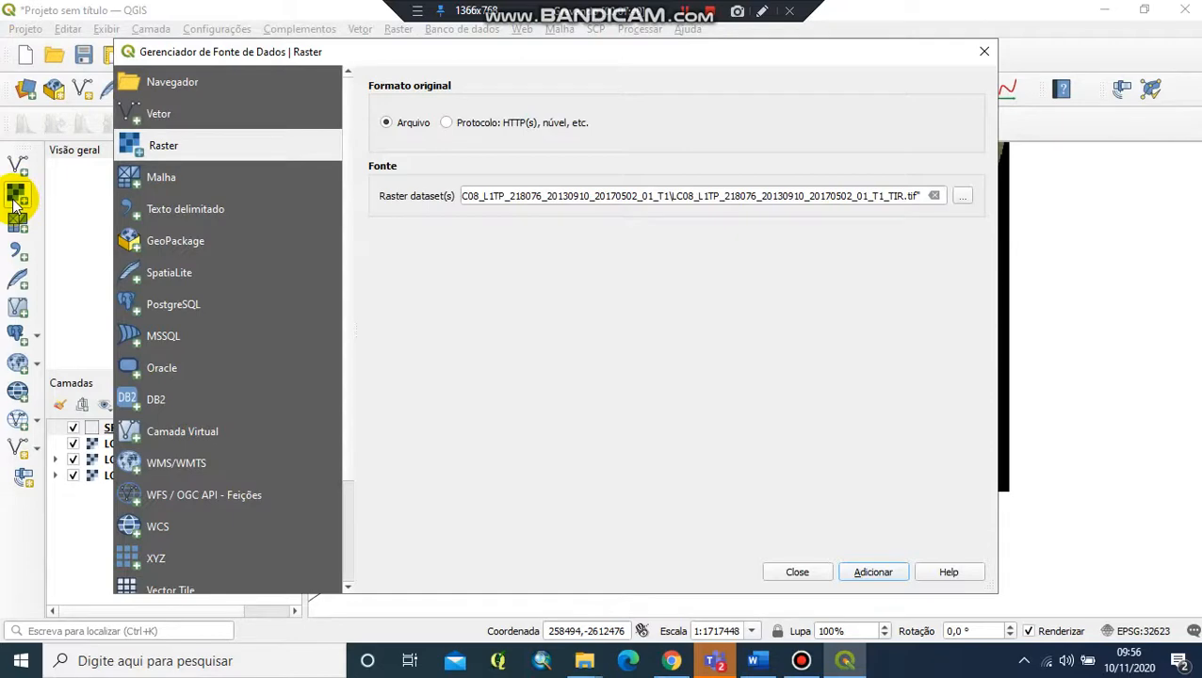
pyautogui.click(962, 195)
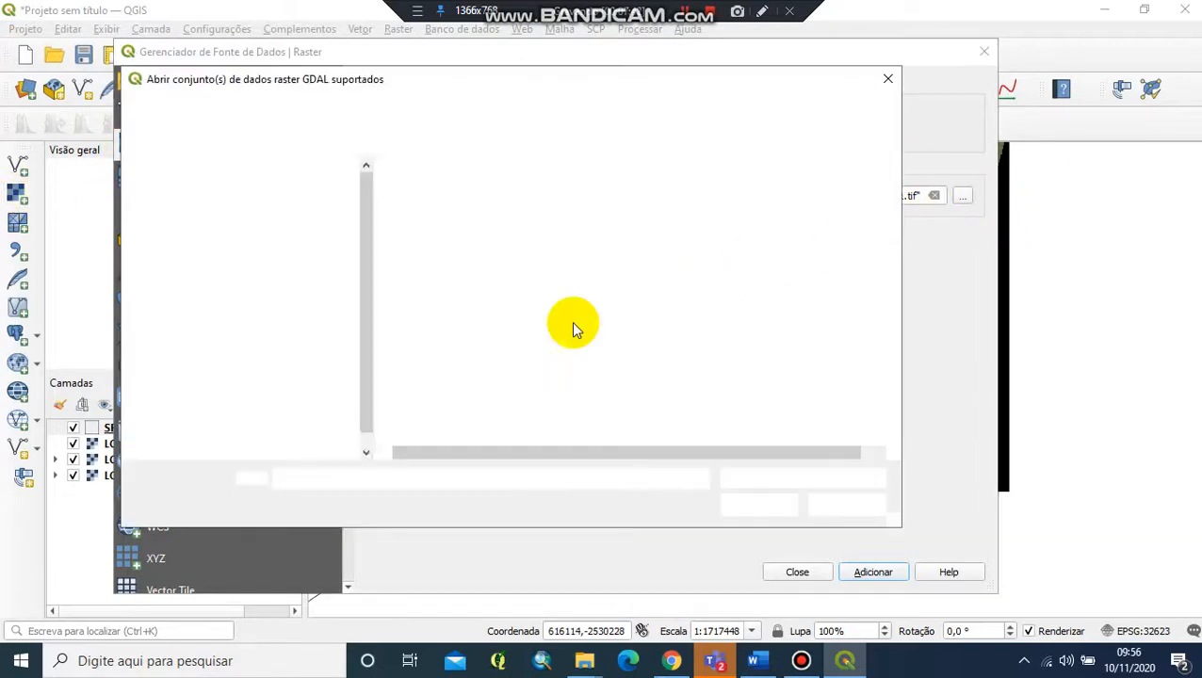
pyautogui.click(236, 434)
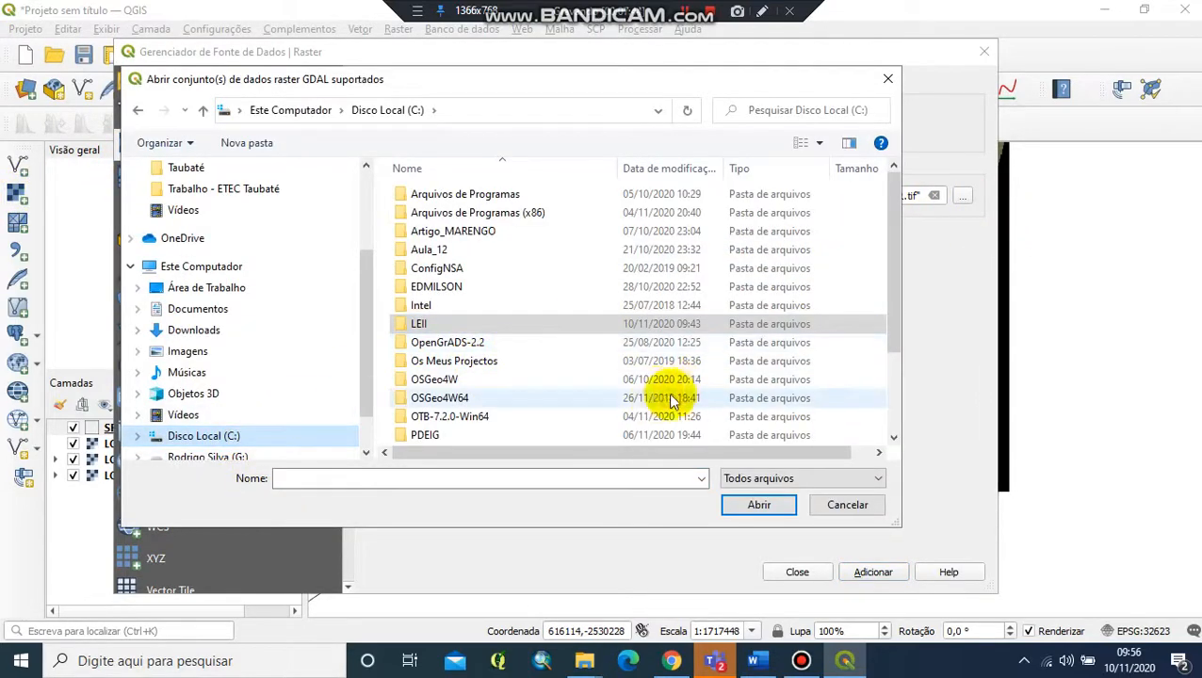
pyautogui.doubleClick(418, 323)
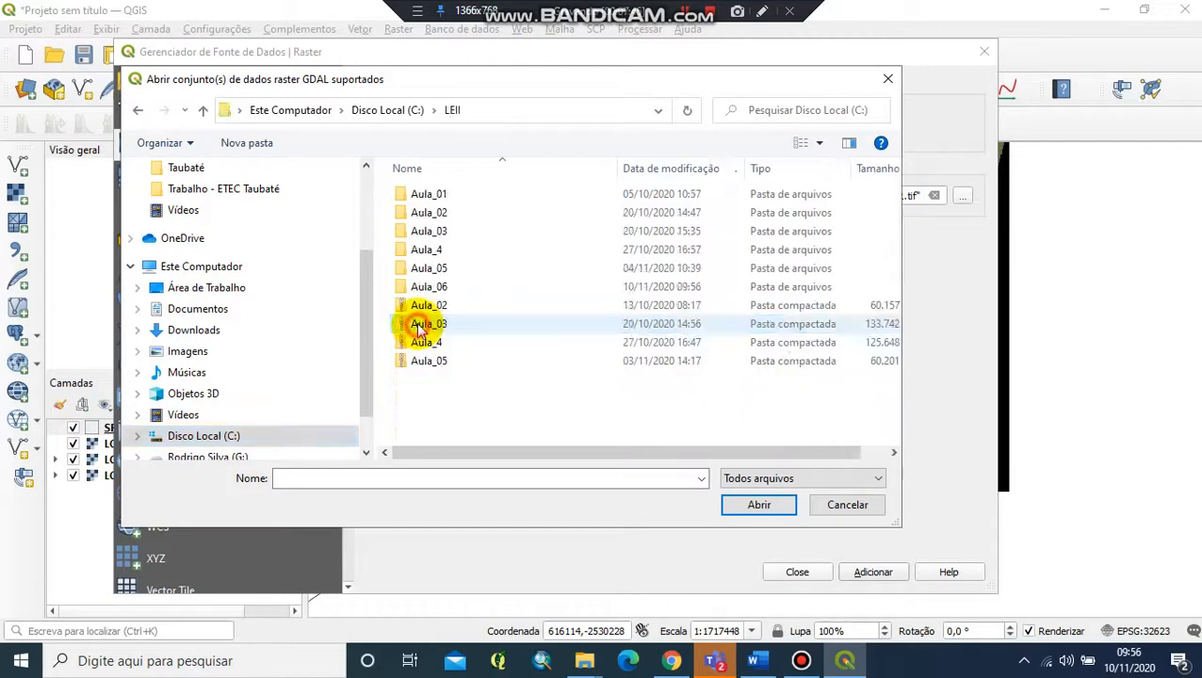
pyautogui.doubleClick(446, 286)
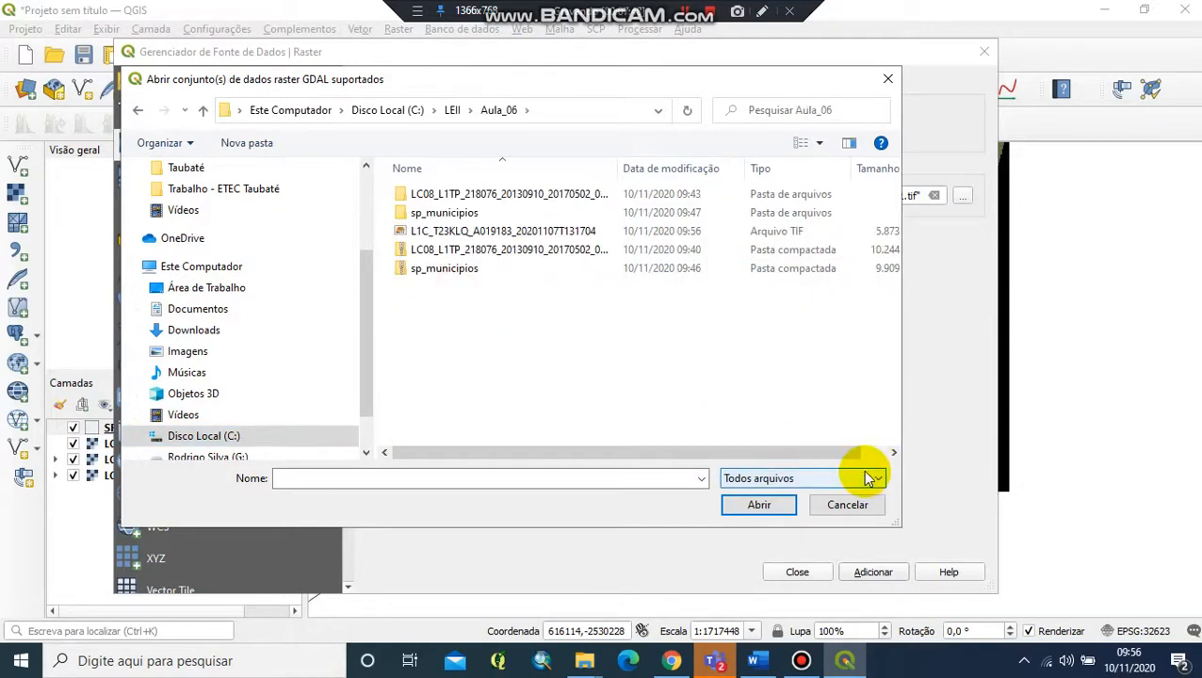
pyautogui.click(546, 234)
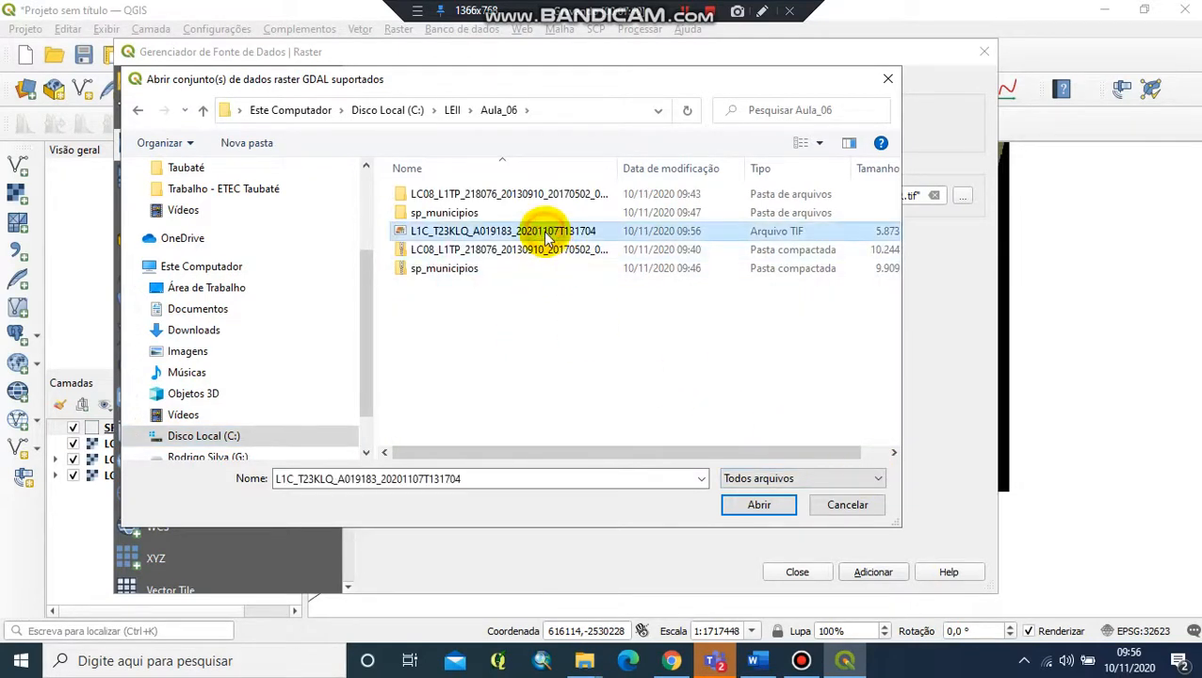
pyautogui.click(763, 505)
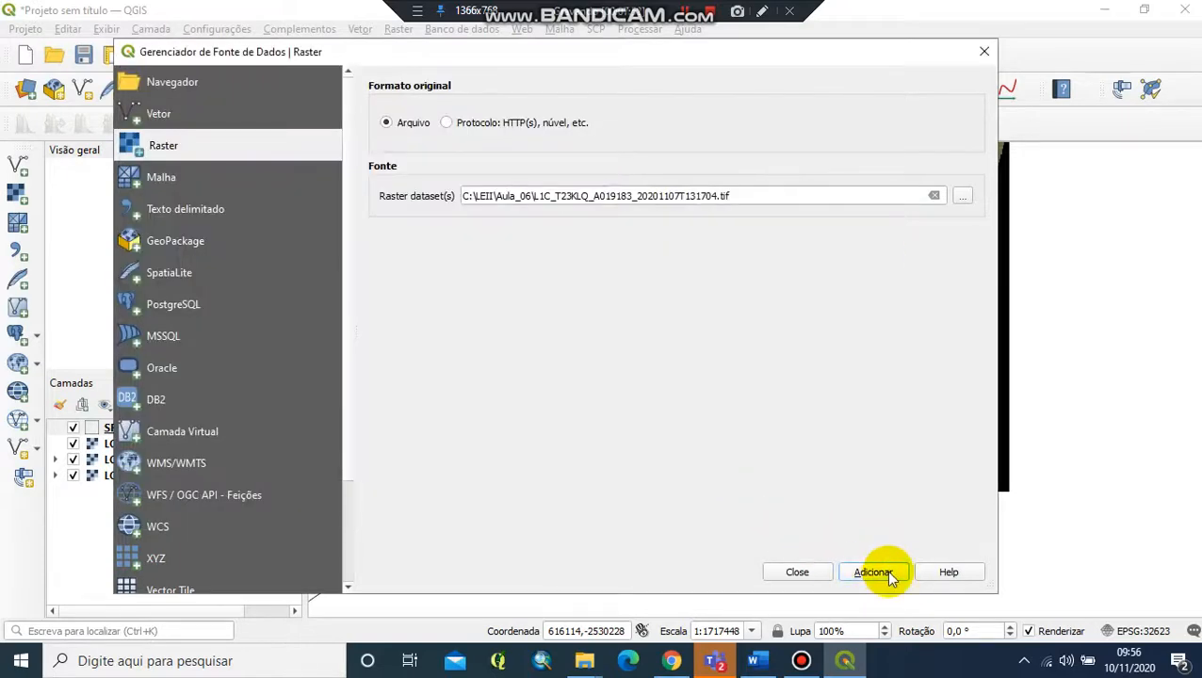
pyautogui.click(853, 571)
pyautogui.click(810, 572)
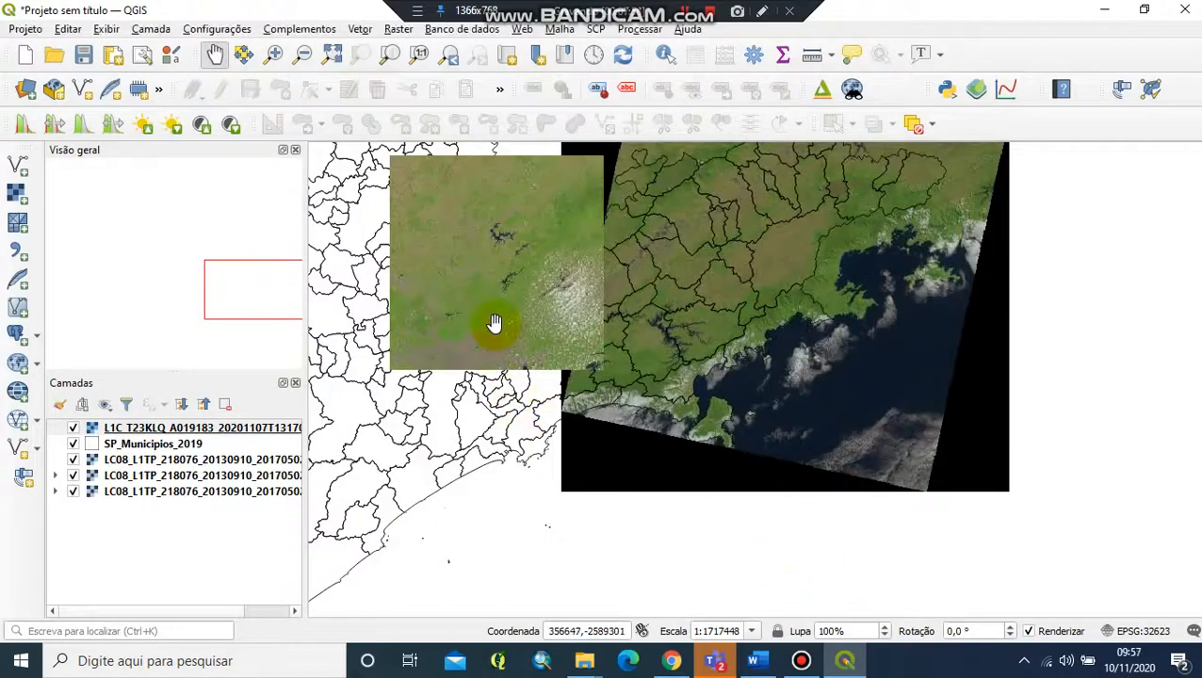
# Move the SP_Municipios_2019 layer above the Sentinel-2 image in the layer order.
pyautogui.scroll(1, 495, 323)
pyautogui.moveTo(477, 309); pyautogui.dragTo(565, 377)
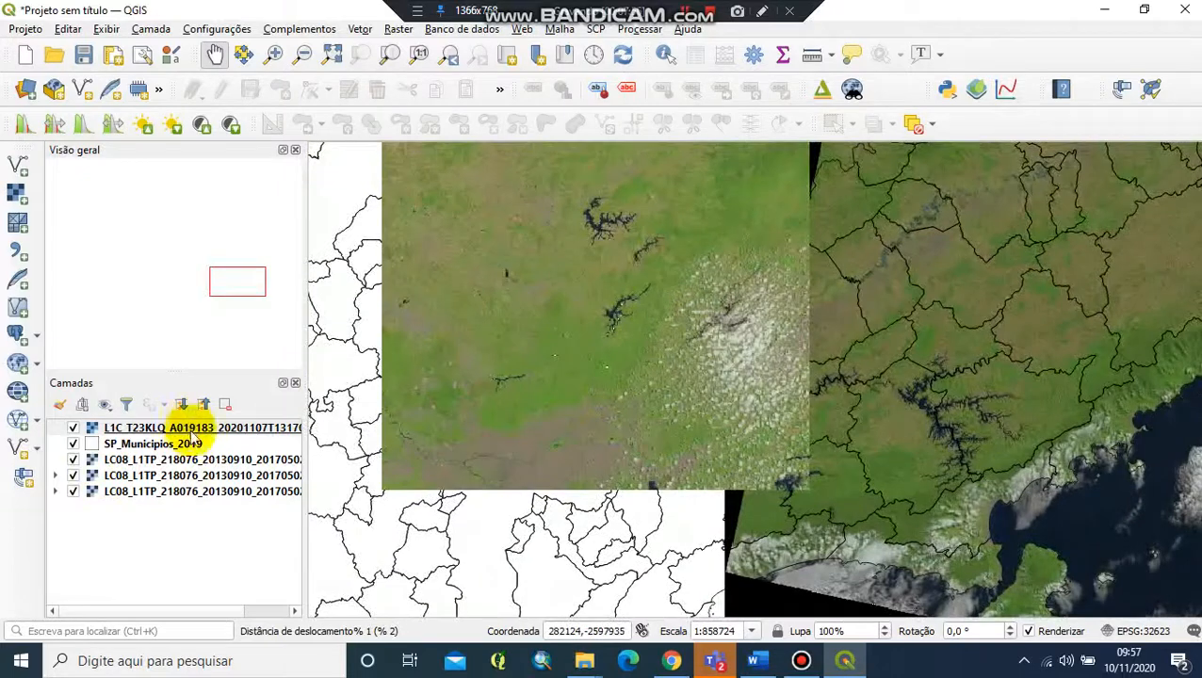
pyautogui.moveTo(169, 442)
pyautogui.mouseDown()
pyautogui.moveTo(214, 430)
pyautogui.moveTo(206, 407)
pyautogui.mouseUp()
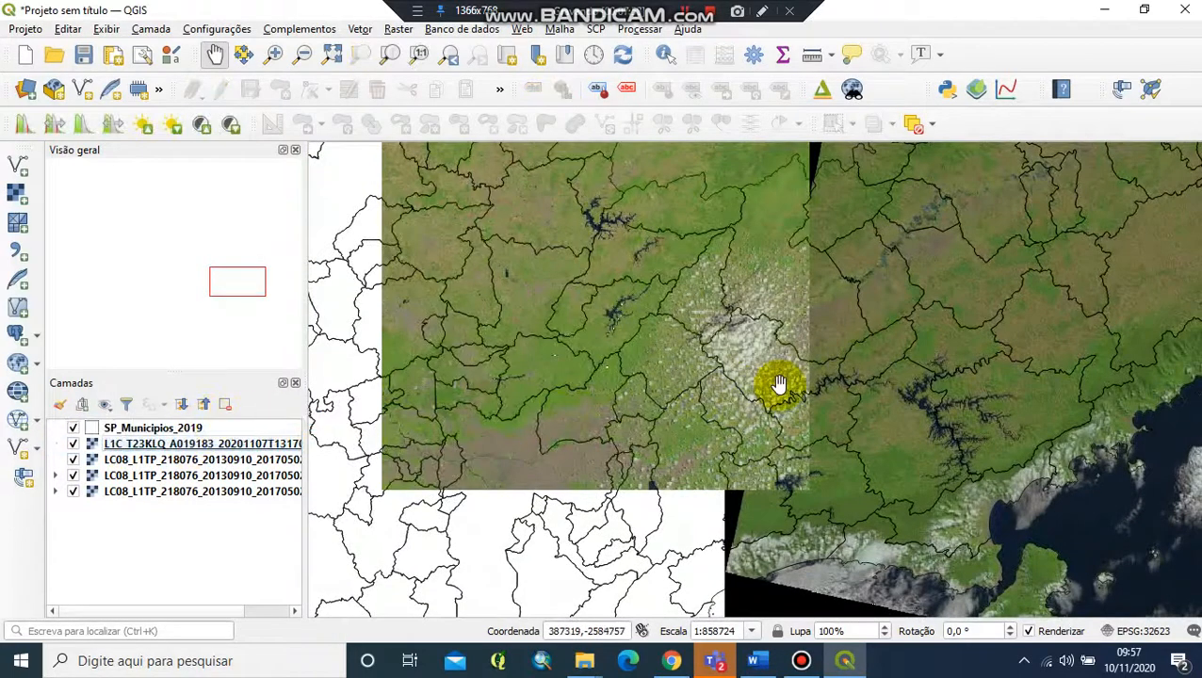
# Examine how the Sentinel-2 tile, the Landsat 8 image and the municipal boundaries line up, both close up and as a whole.
pyautogui.scroll(-1, 716, 358)
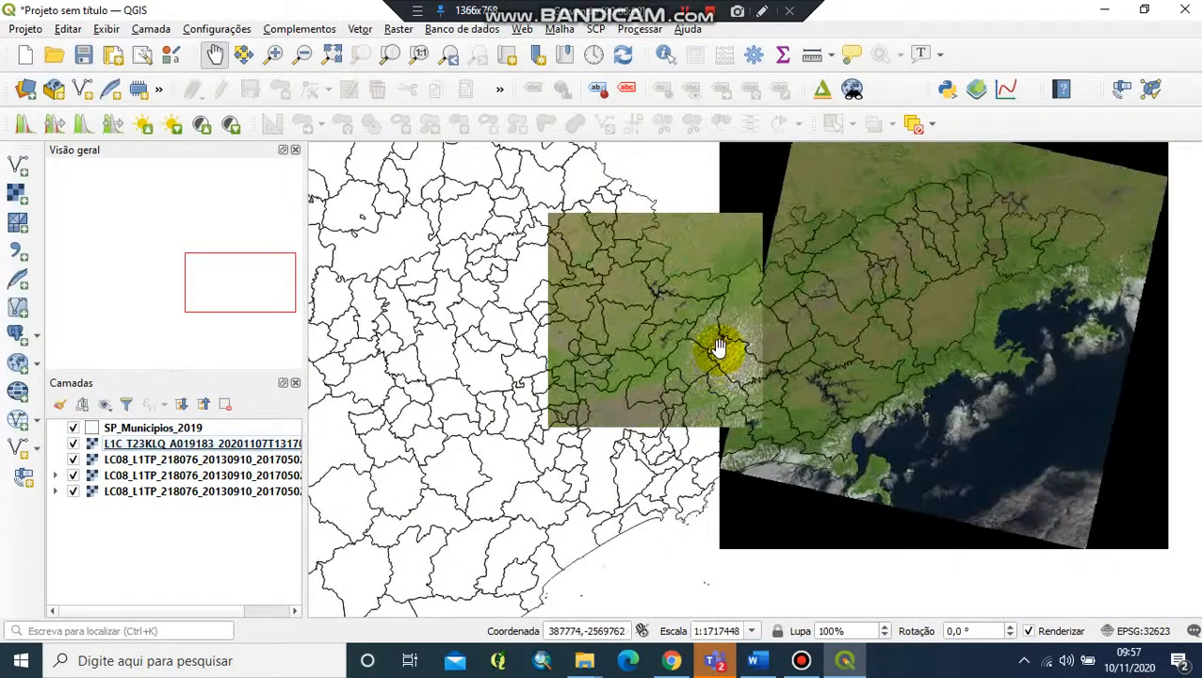
pyautogui.scroll(1, 692, 333)
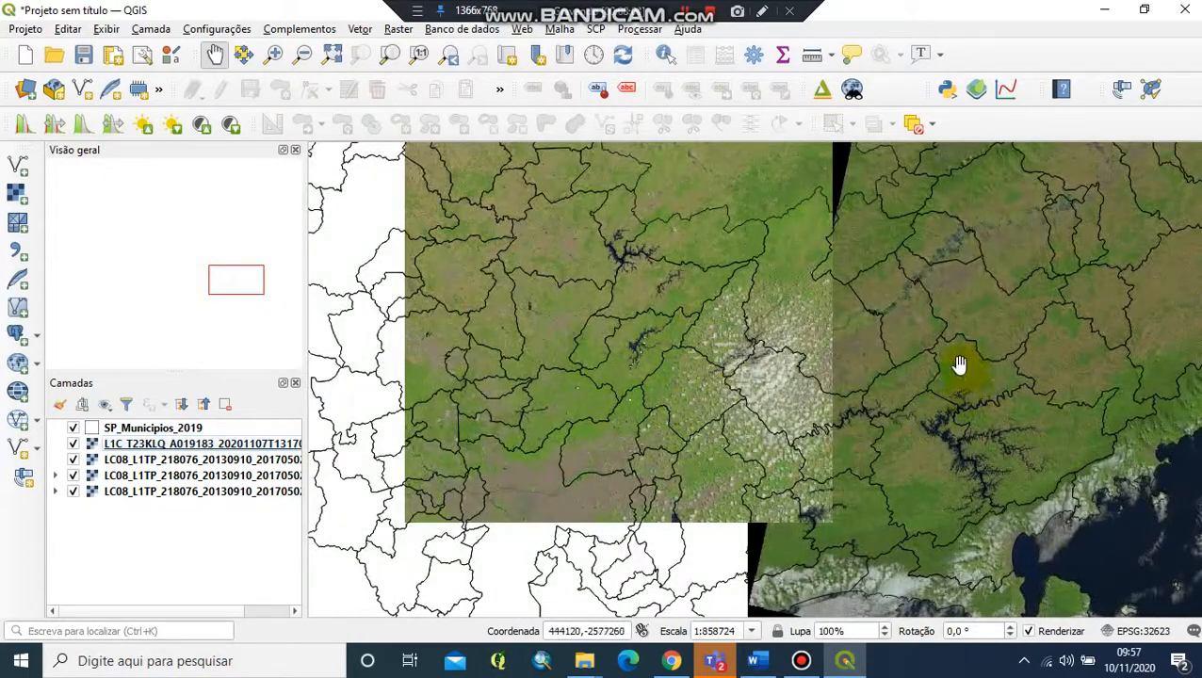
pyautogui.scroll(-1, 971, 381)
pyautogui.moveTo(830, 400); pyautogui.dragTo(562, 389)
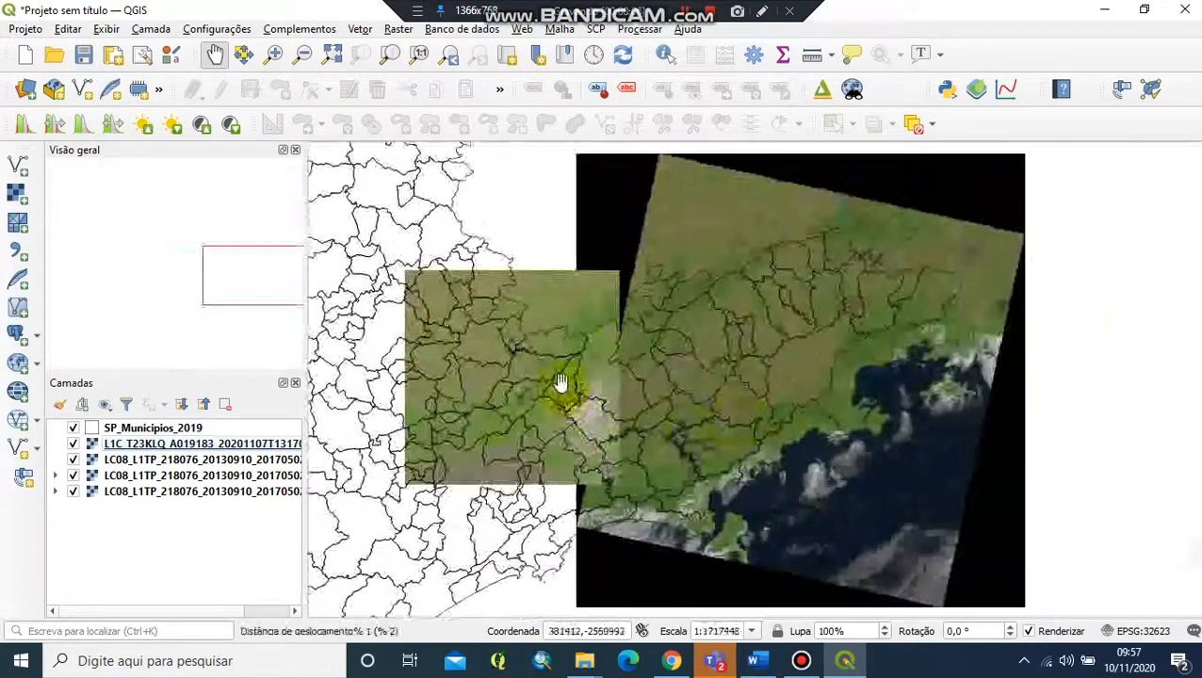
pyautogui.scroll(4, 538, 410)
pyautogui.moveTo(483, 383); pyautogui.dragTo(1059, 533)
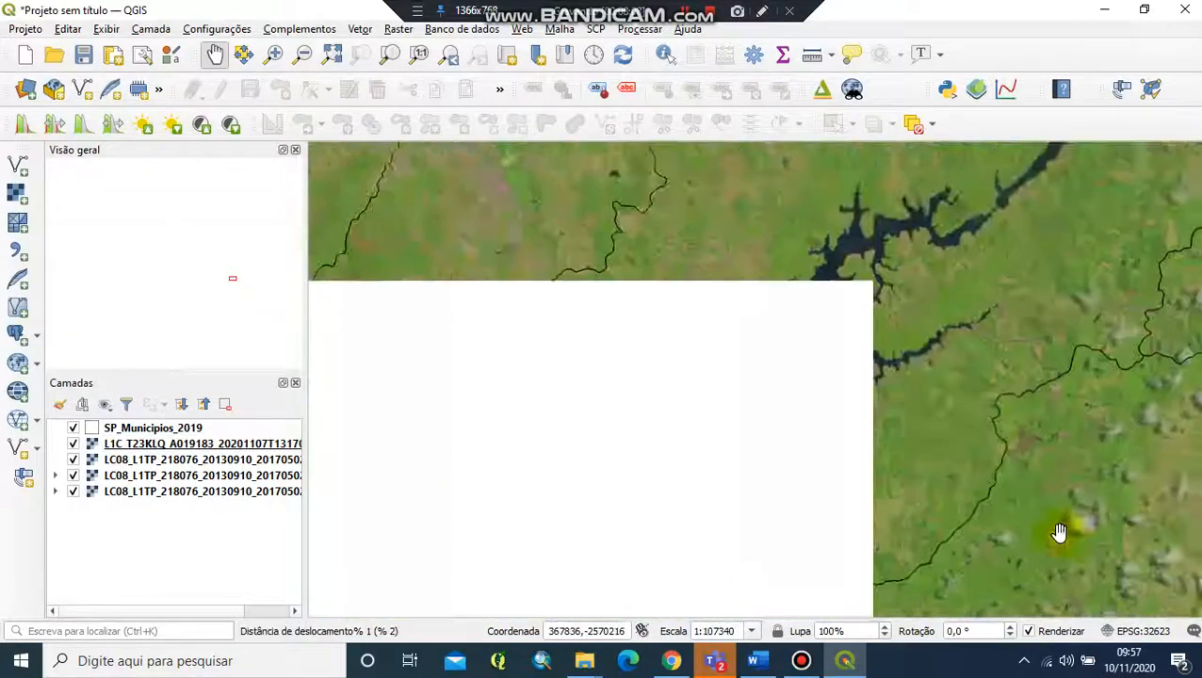
pyautogui.moveTo(601, 359); pyautogui.dragTo(751, 560)
pyautogui.scroll(1, 702, 431)
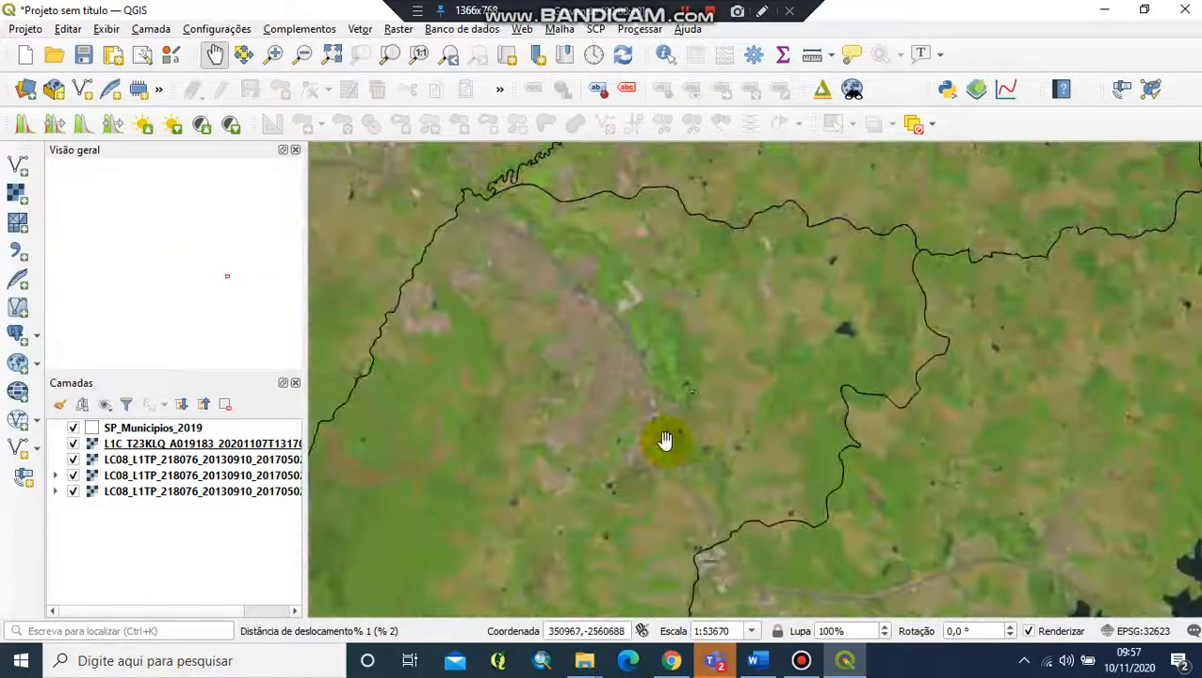
pyautogui.scroll(1, 665, 441)
pyautogui.scroll(-4, 657, 437)
pyautogui.moveTo(721, 329); pyautogui.dragTo(481, 196)
pyautogui.scroll(-1, 842, 344)
pyautogui.moveTo(950, 386); pyautogui.dragTo(650, 365)
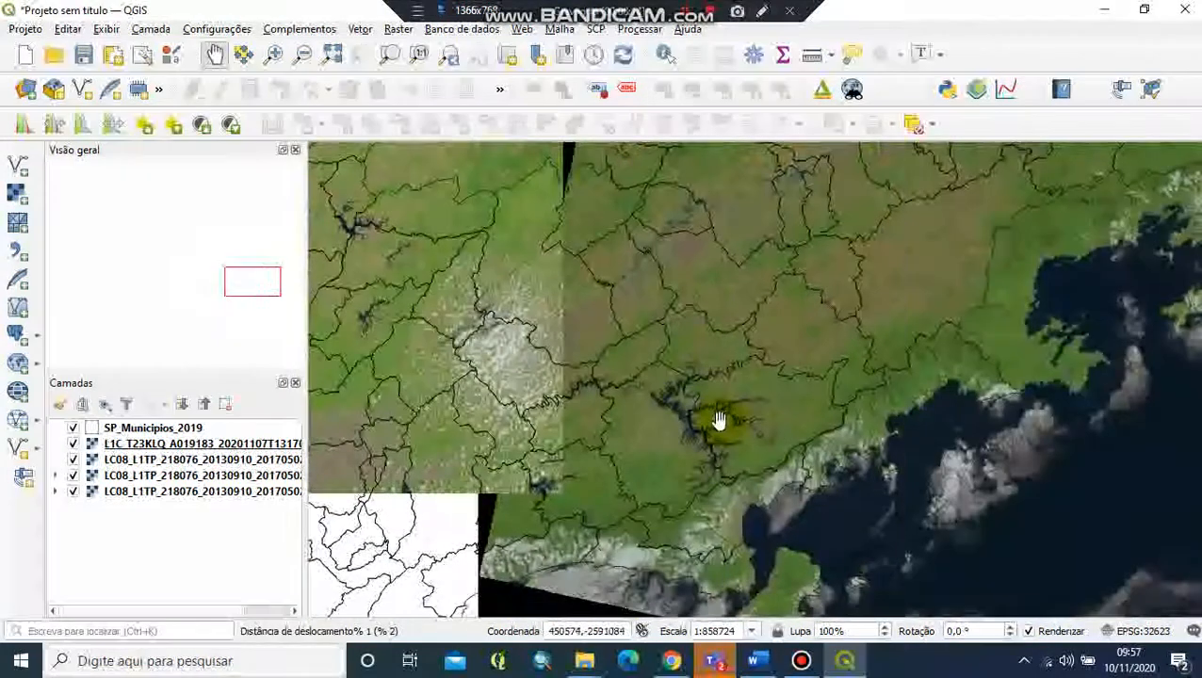
pyautogui.scroll(-1, 719, 419)
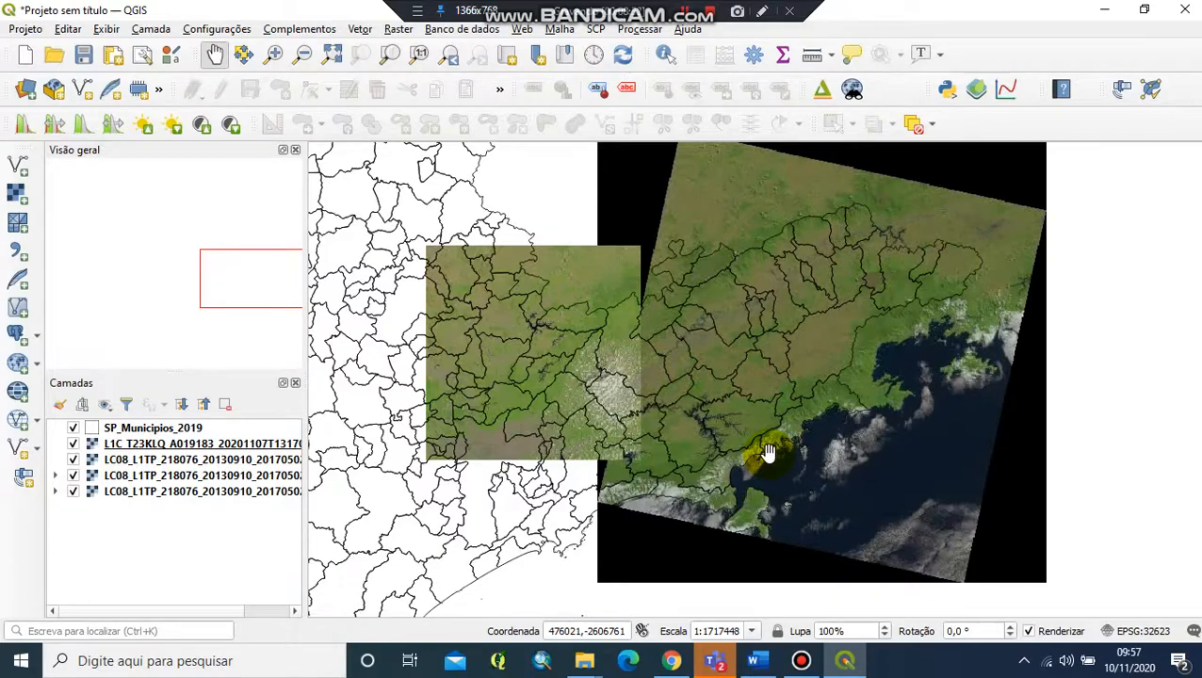
# Save the project as Aula_06 in the folder C:\LEII\Aula_06.
pyautogui.click(84, 56)
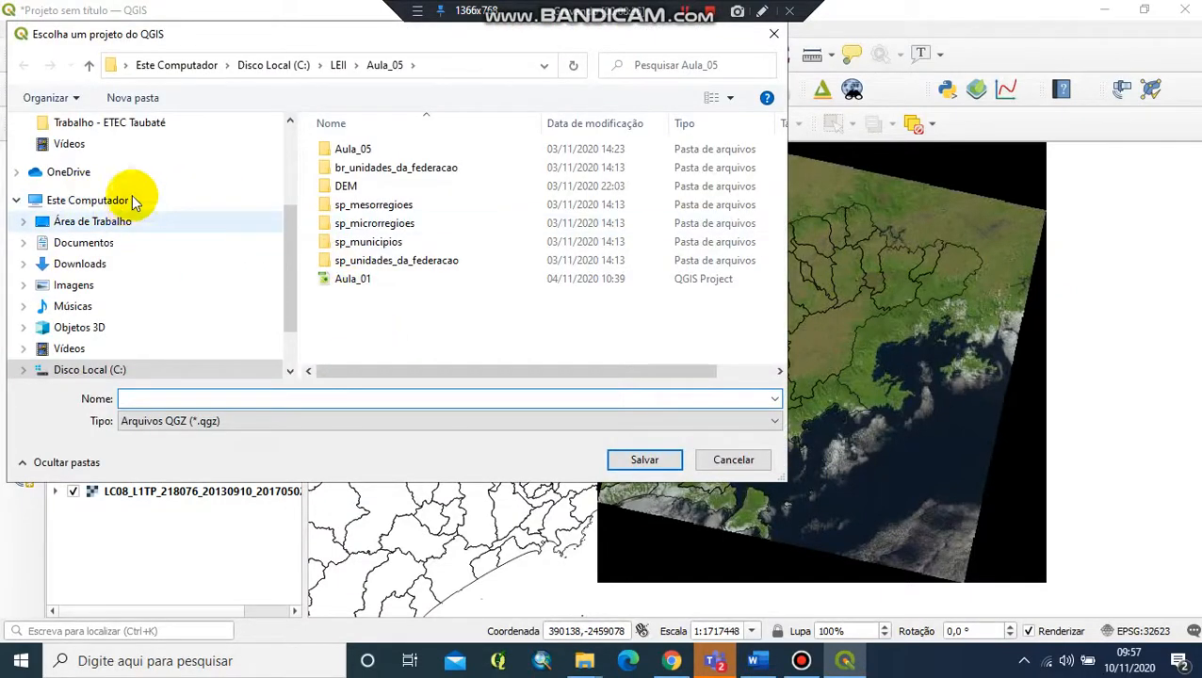
pyautogui.click(90, 369)
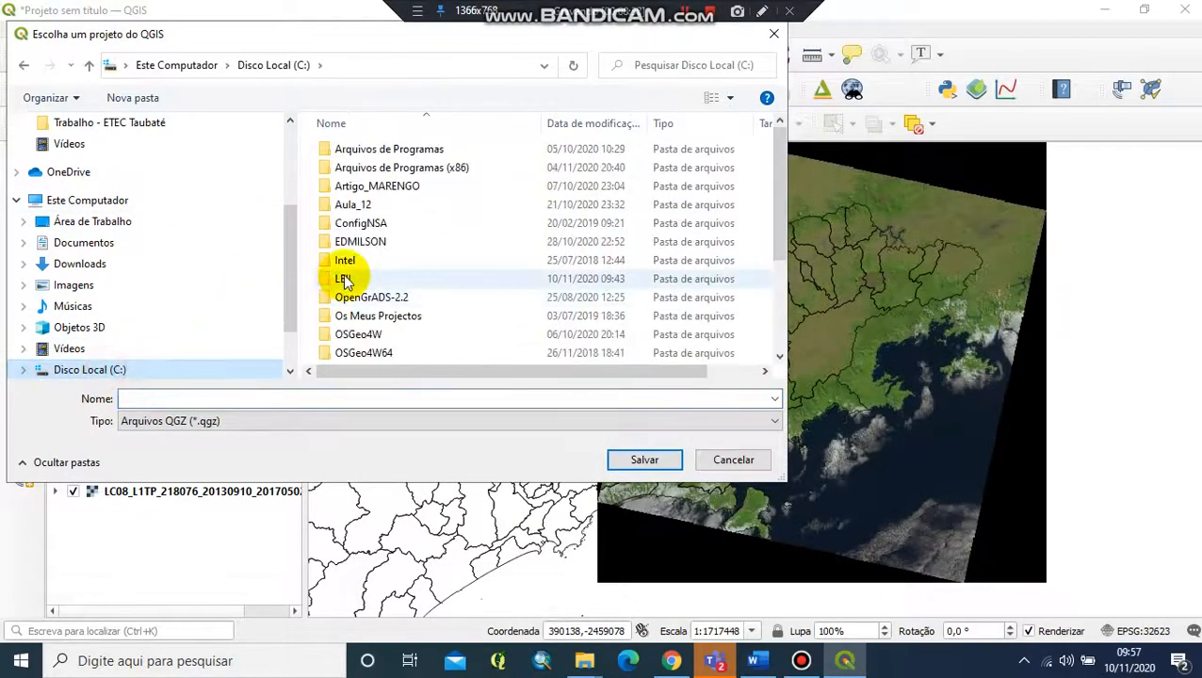
pyautogui.doubleClick(344, 279)
pyautogui.doubleClick(367, 241)
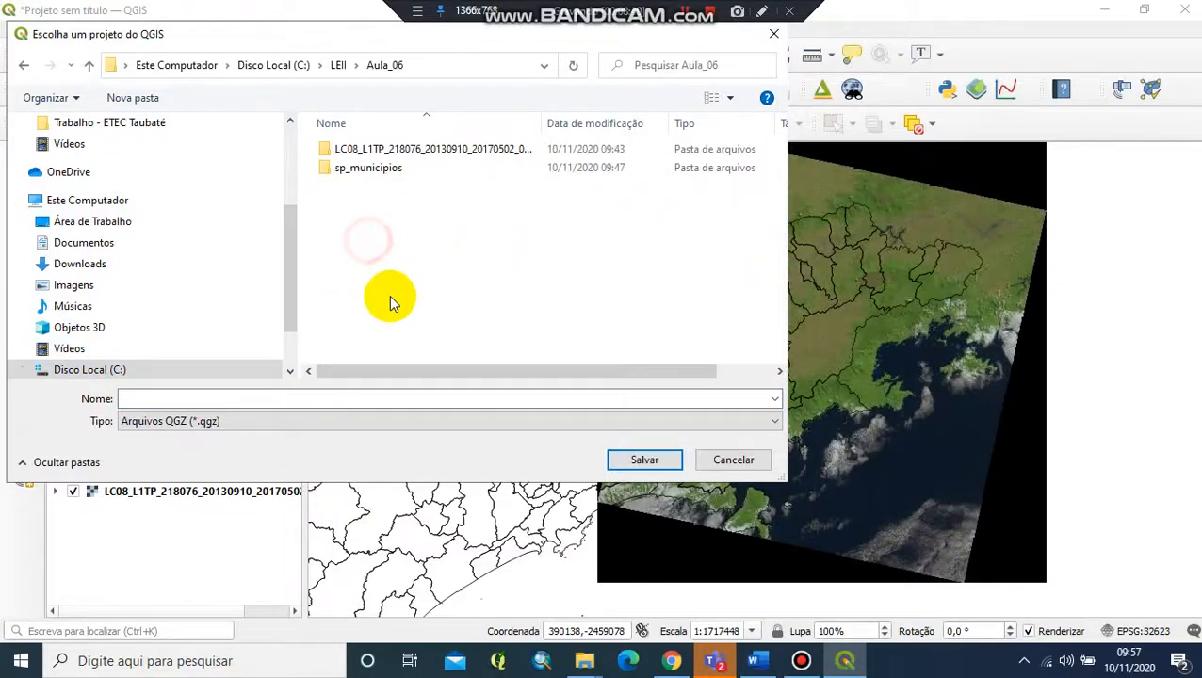
pyautogui.click(309, 397)
pyautogui.write('Au')
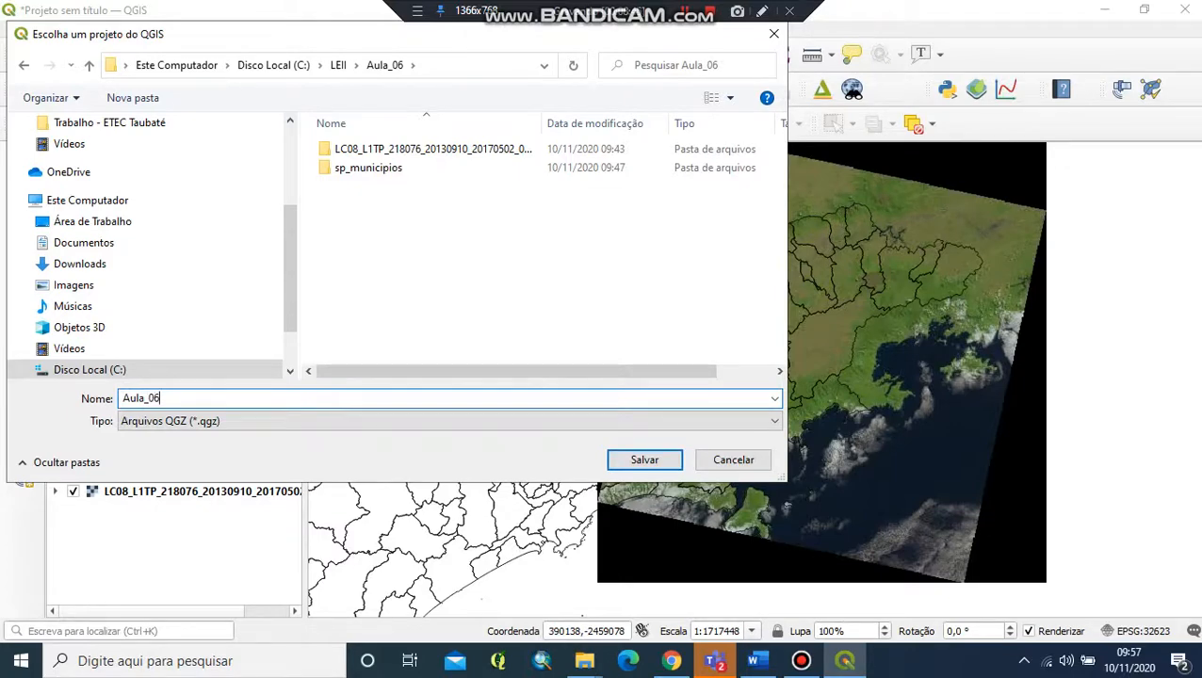
pyautogui.write('la_06')
pyautogui.press('Return')
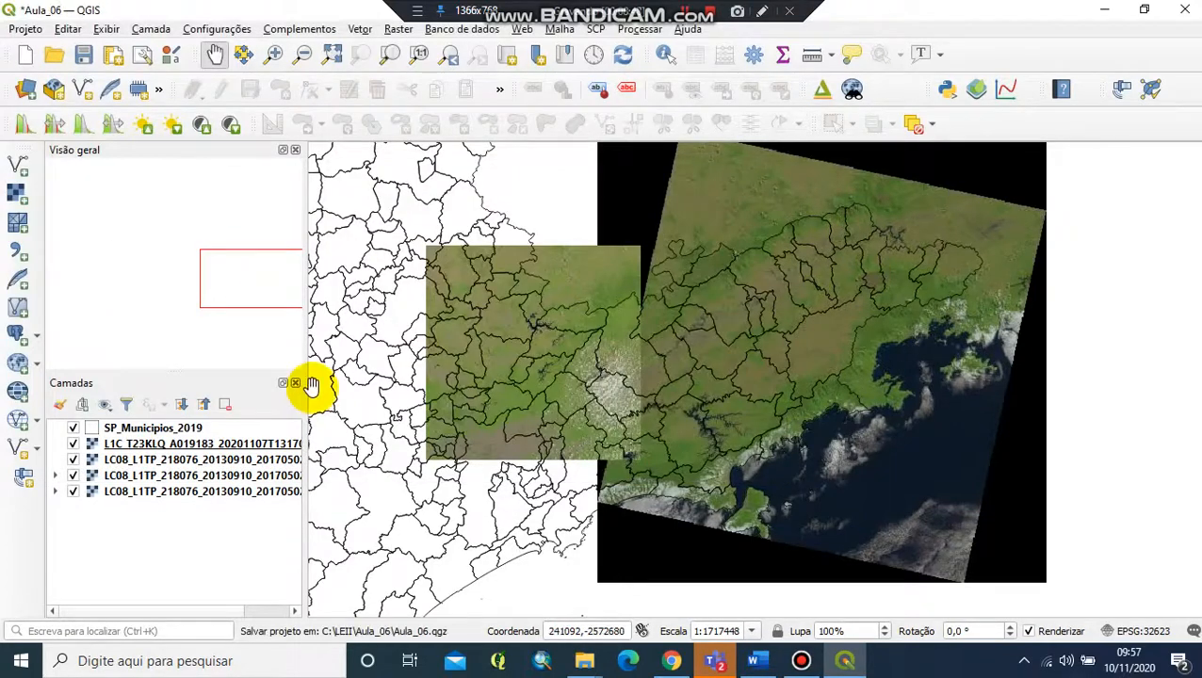